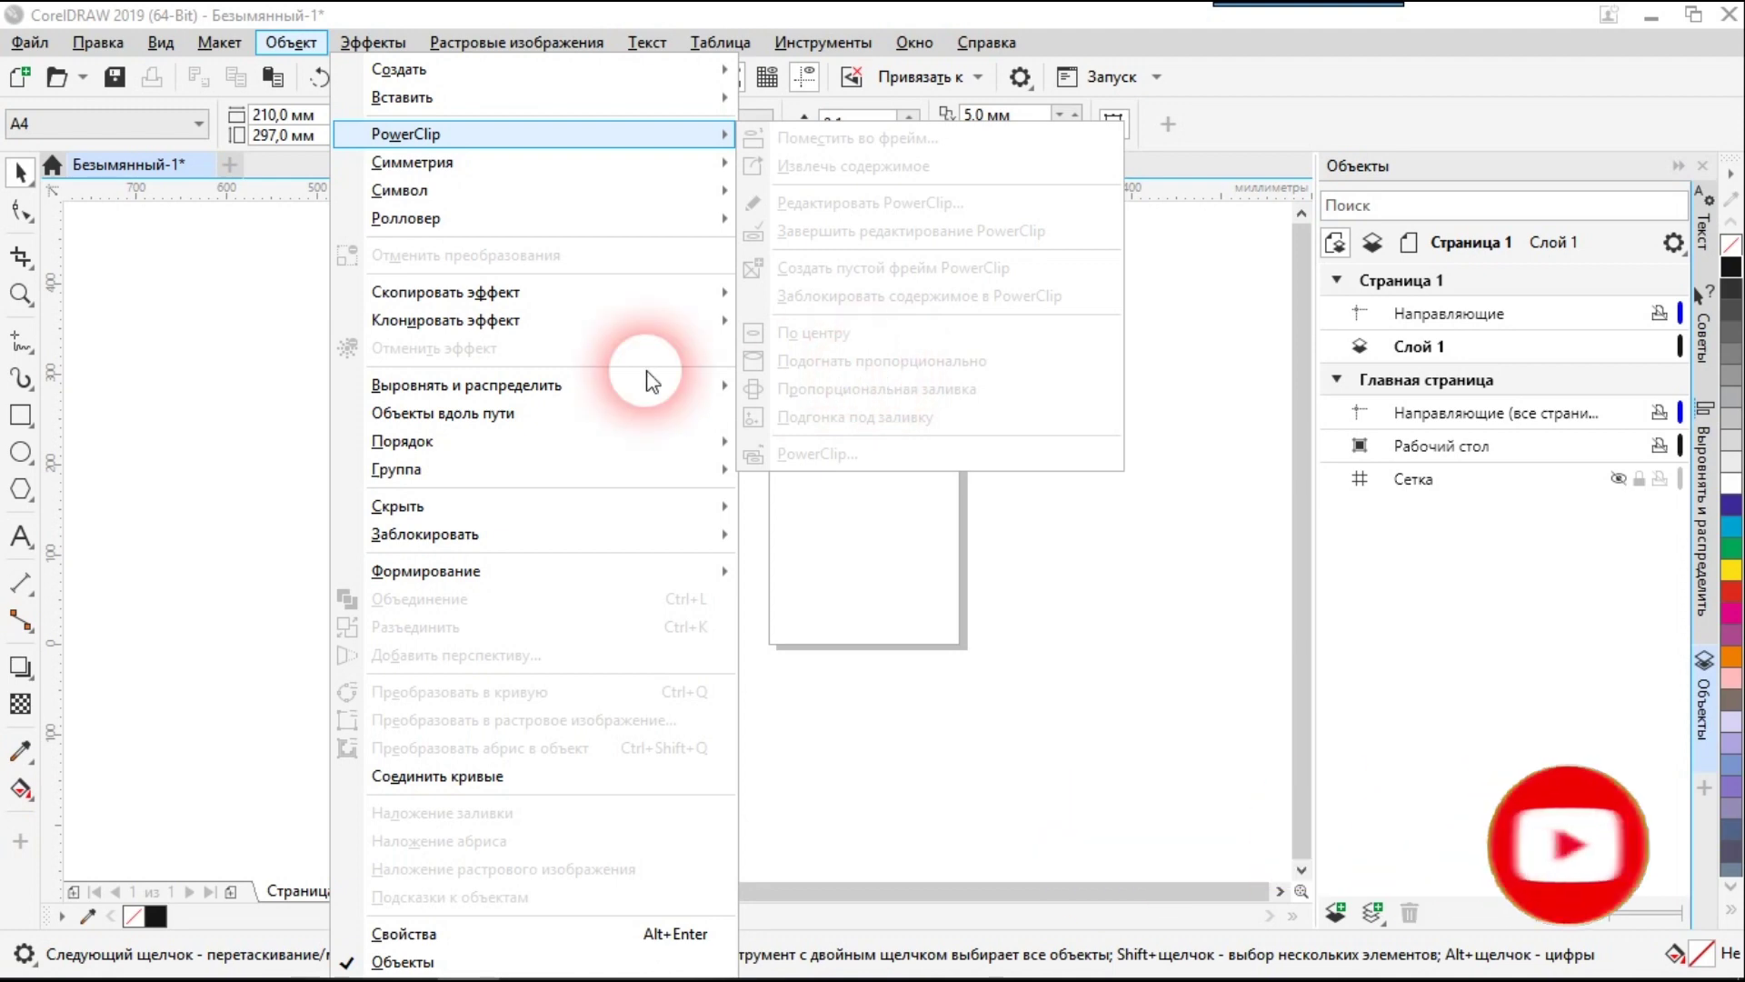
Draw a rectangle about 274 × 285 mm on the desktop to the left of the page
{"action": "left_click", "coordinate": [116, 455]}
{"action": "left_click", "coordinate": [20, 416]}
{"action": "left_click_drag", "start_coordinate": [312, 332], "coordinate": [560, 589]}
Import the image 120719_scientistsrights_feat_opt2 and place it above the page
{"action": "left_click", "coordinate": [445, 77]}
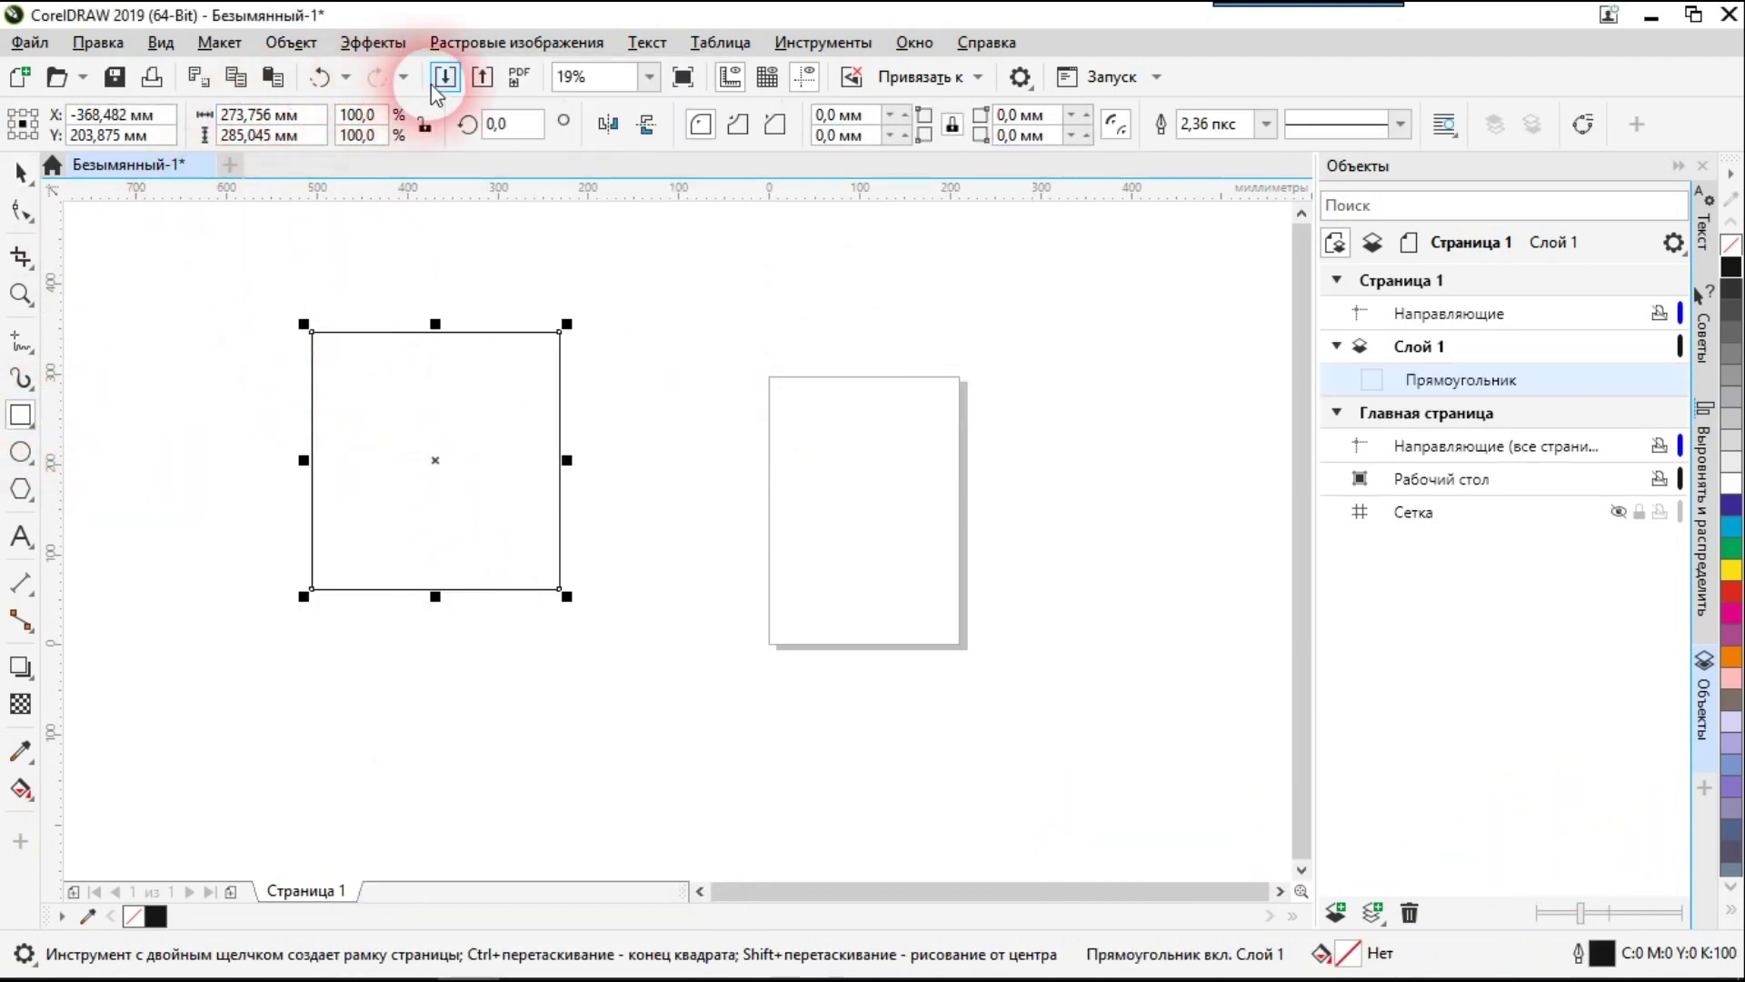
{"action": "double_click", "coordinate": [447, 194]}
{"action": "left_click", "coordinate": [839, 542]}
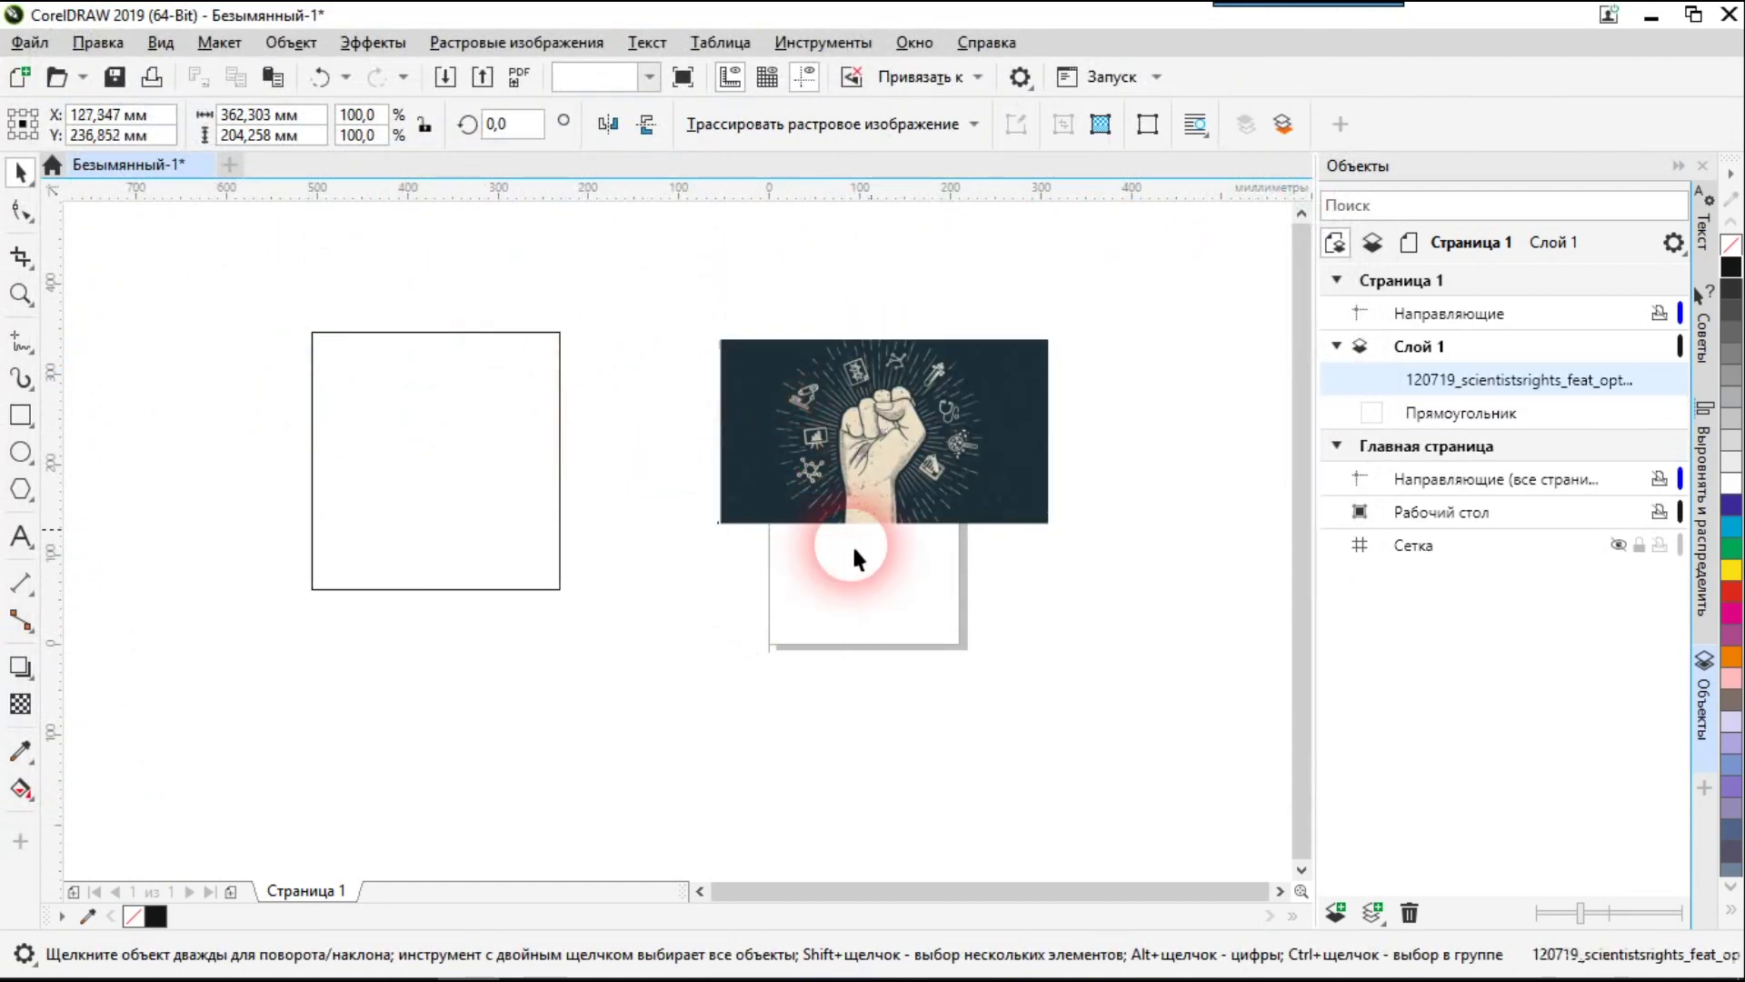
Select the imported image and place it inside the rectangle as PowerClip content
{"action": "left_click", "coordinate": [442, 364]}
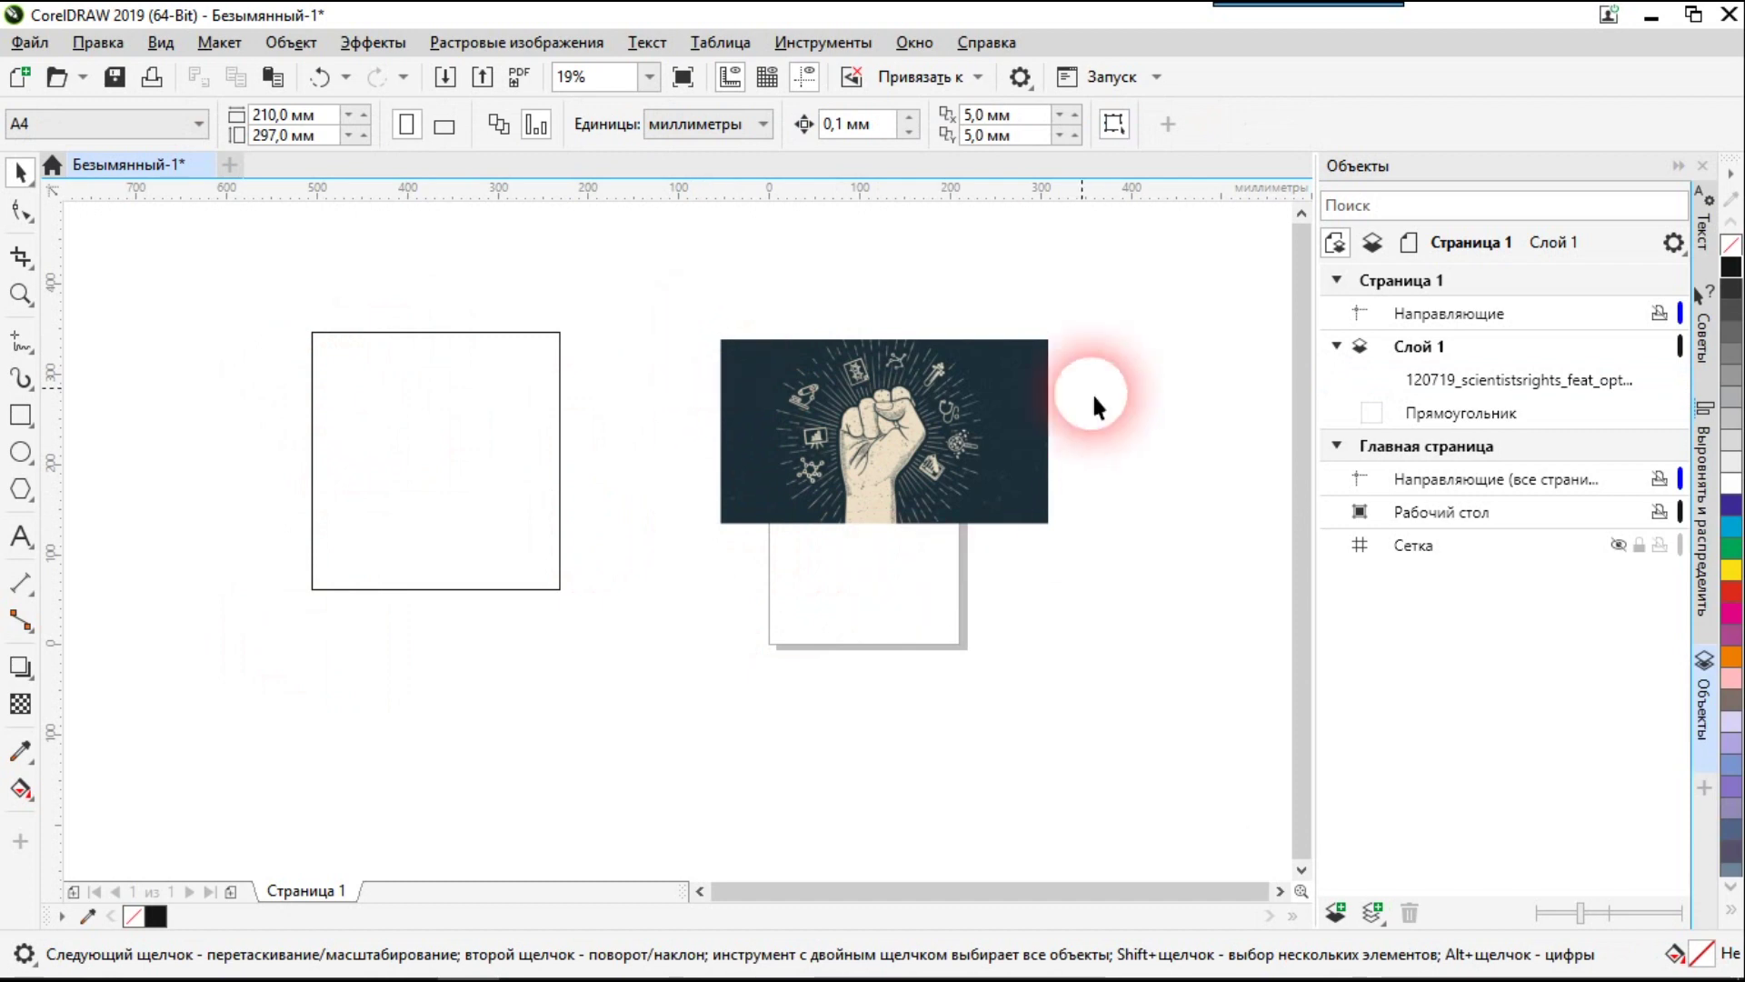
{"action": "left_click", "coordinate": [779, 440]}
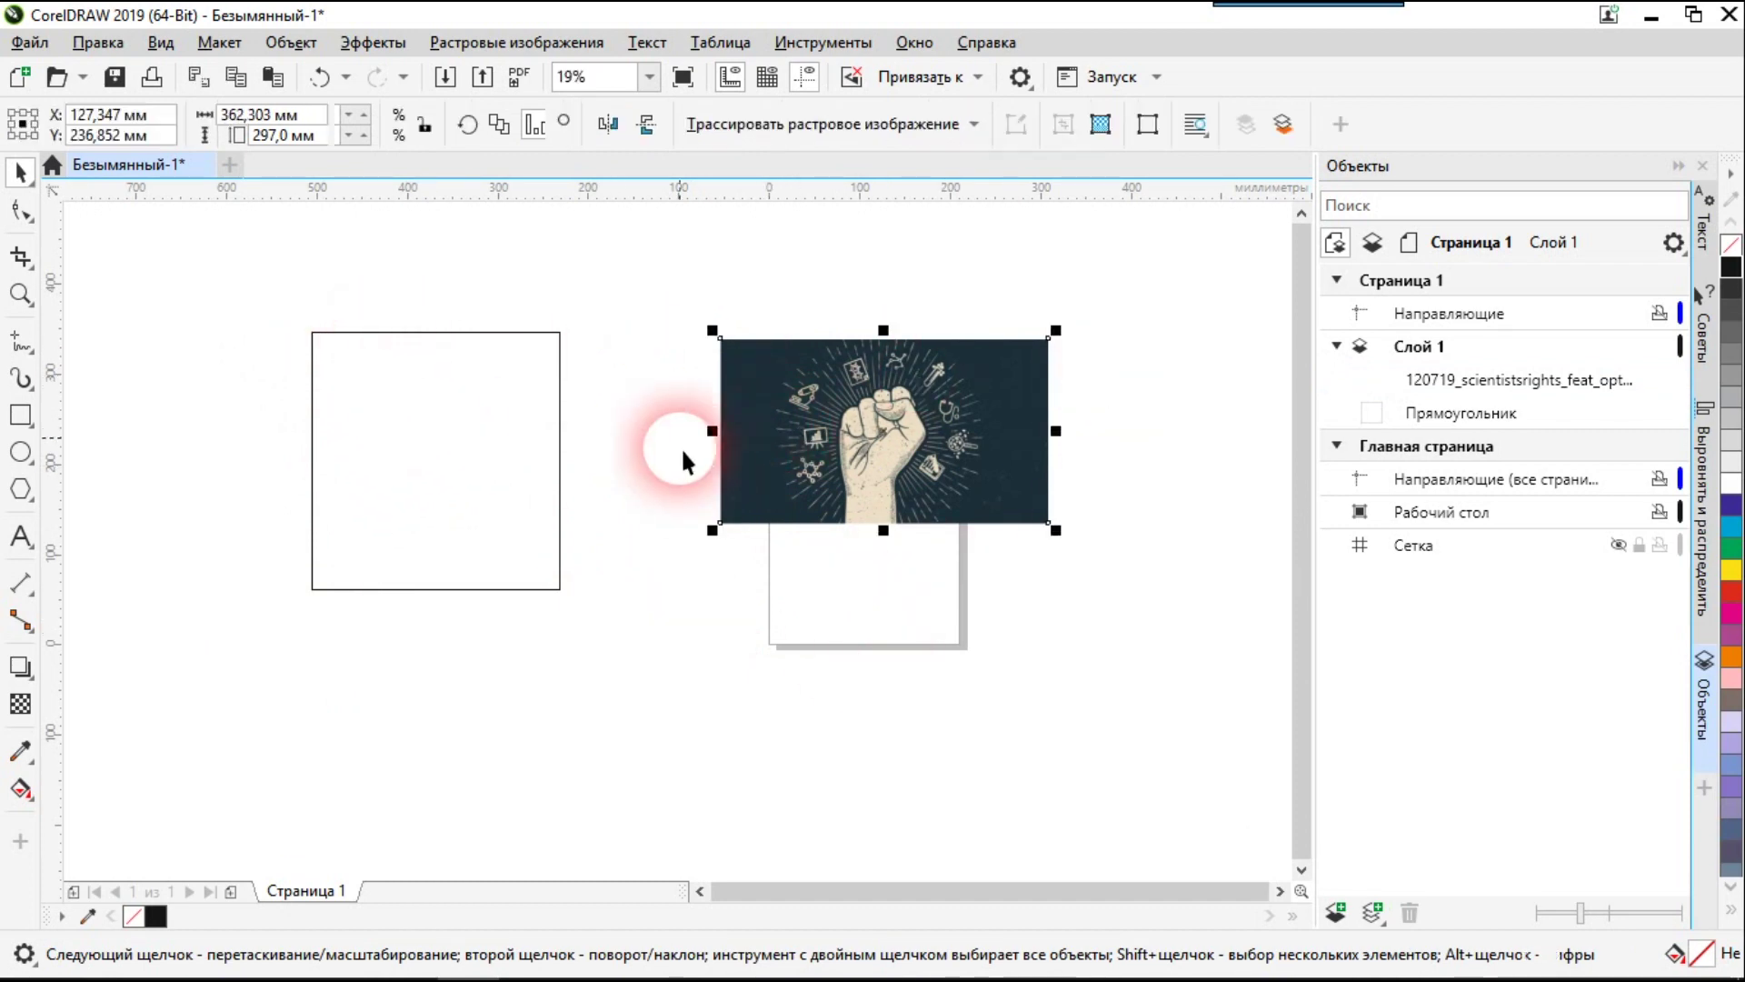
{"action": "left_click", "coordinate": [924, 591]}
{"action": "left_click", "coordinate": [327, 331]}
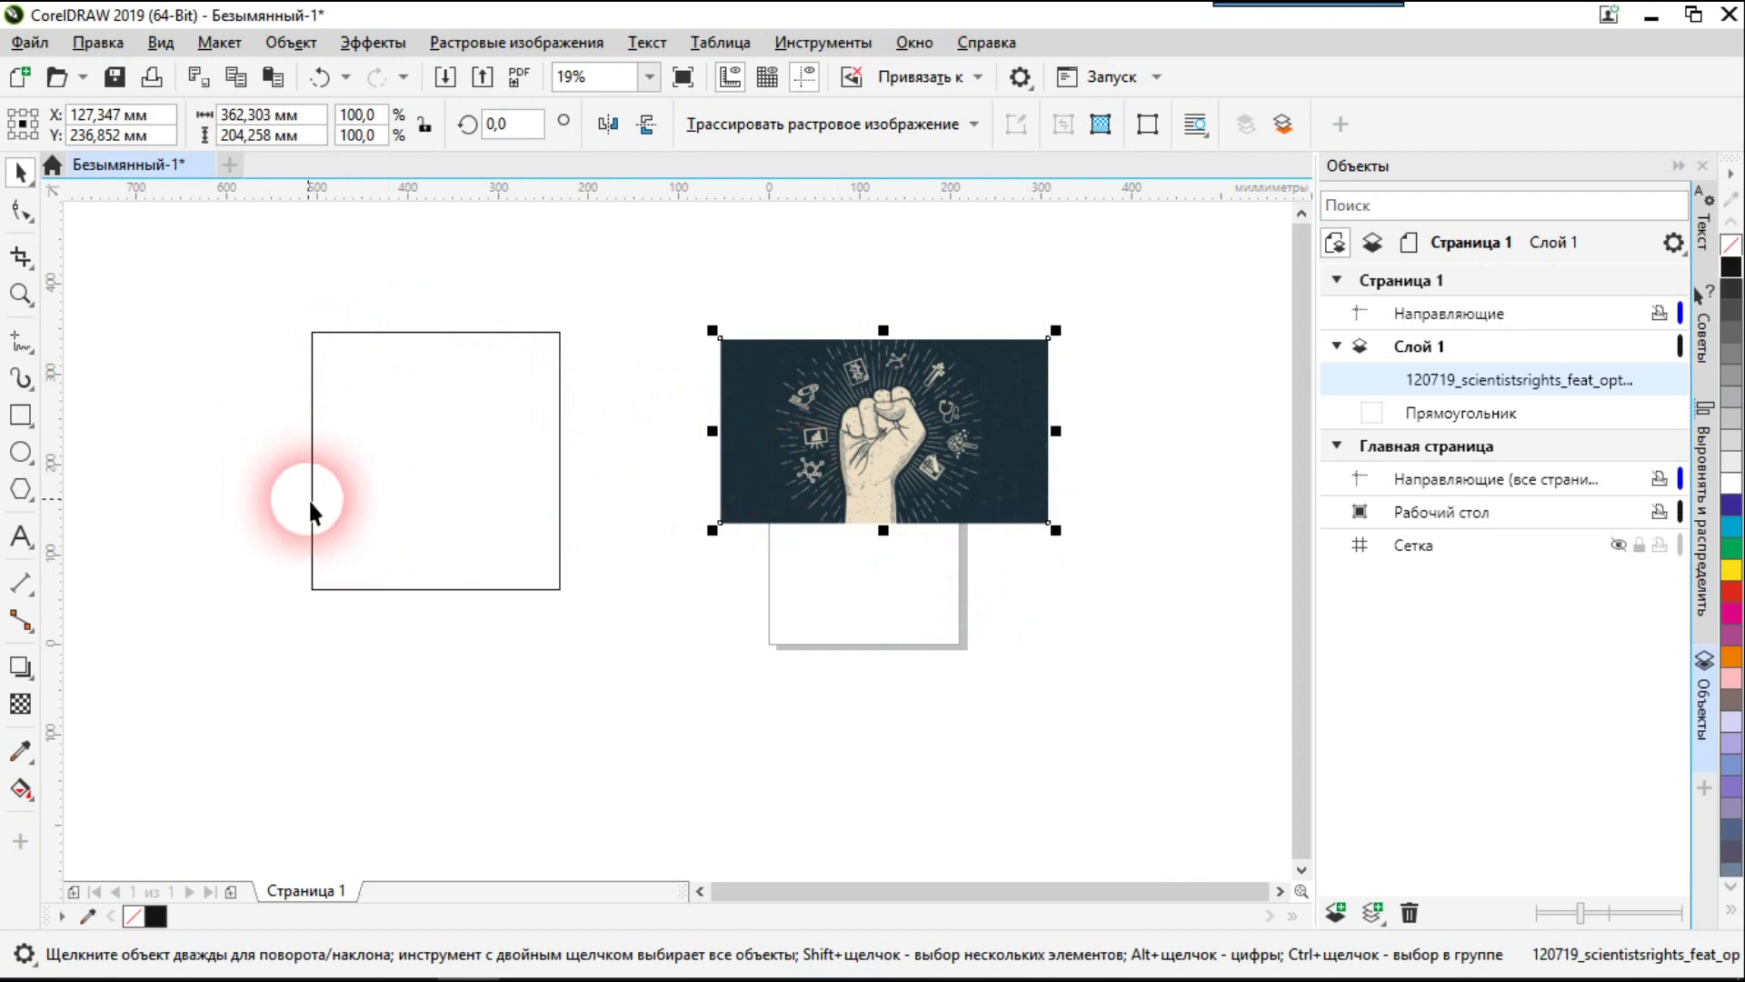
{"action": "left_click", "coordinate": [288, 45]}
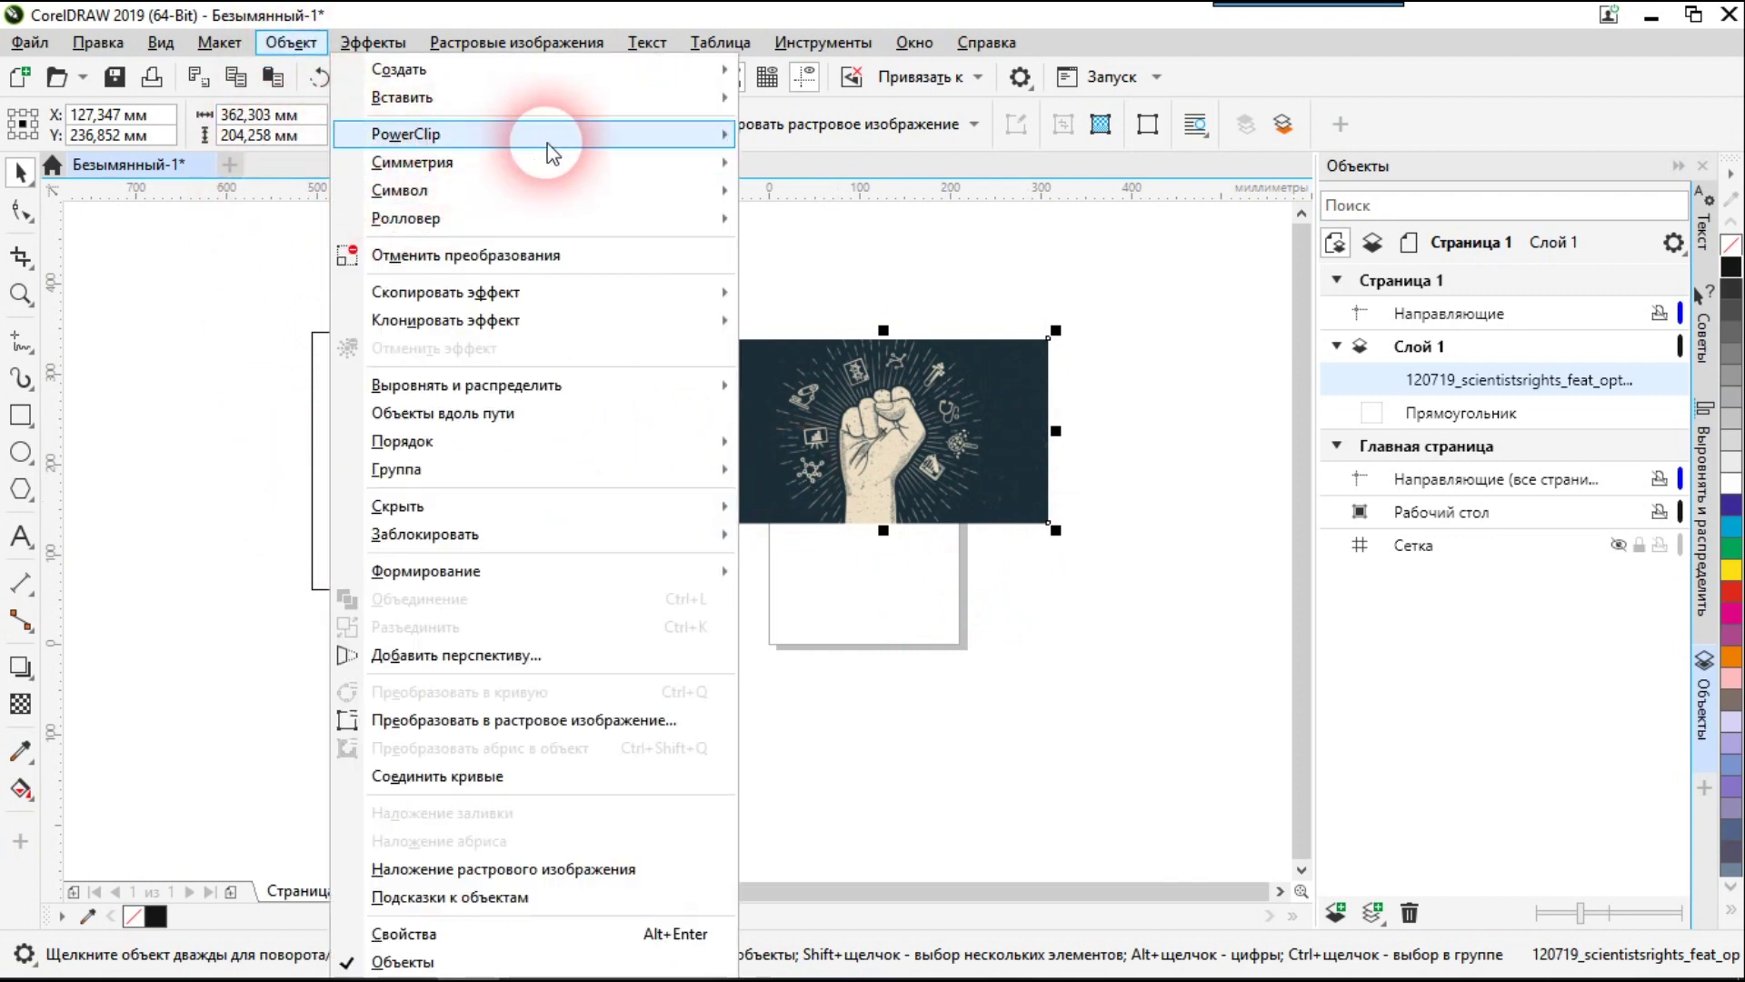
{"action": "mouse_move", "coordinate": [546, 134]}
{"action": "left_click", "coordinate": [890, 150]}
{"action": "left_click", "coordinate": [495, 406]}
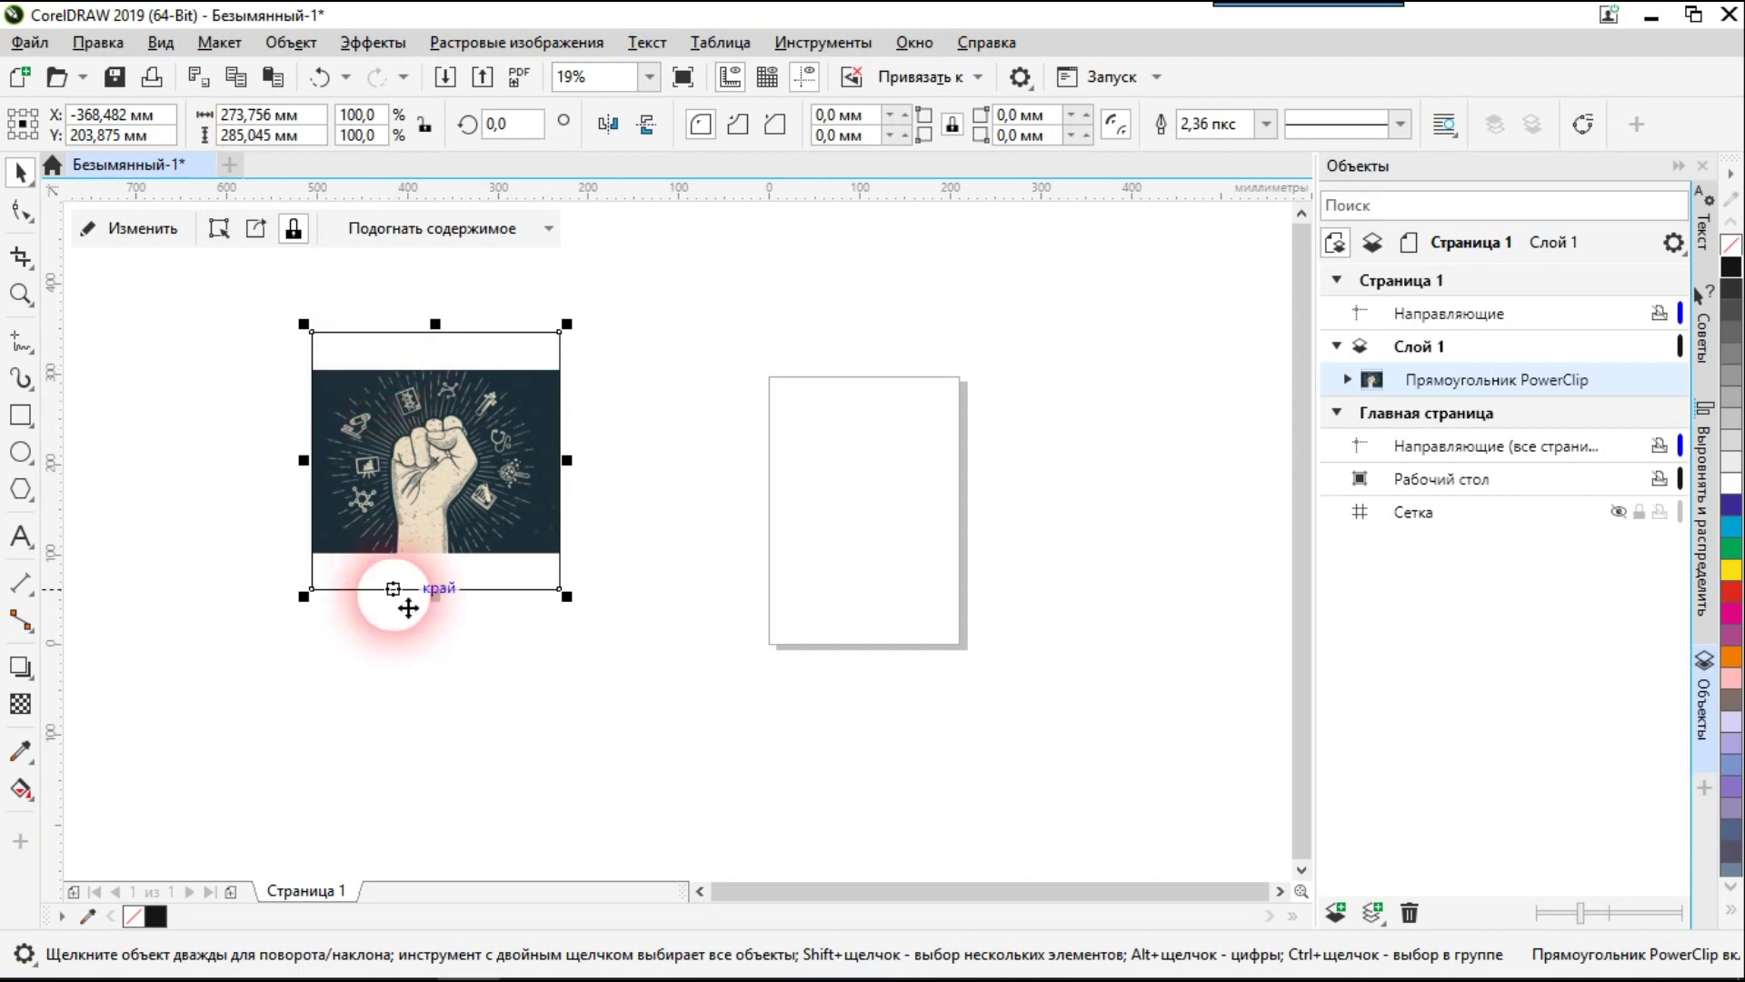
Select the PowerClip contents and stretch the image vertically to about 194% of its height
{"action": "left_click", "coordinate": [211, 231]}
{"action": "left_click", "coordinate": [221, 232]}
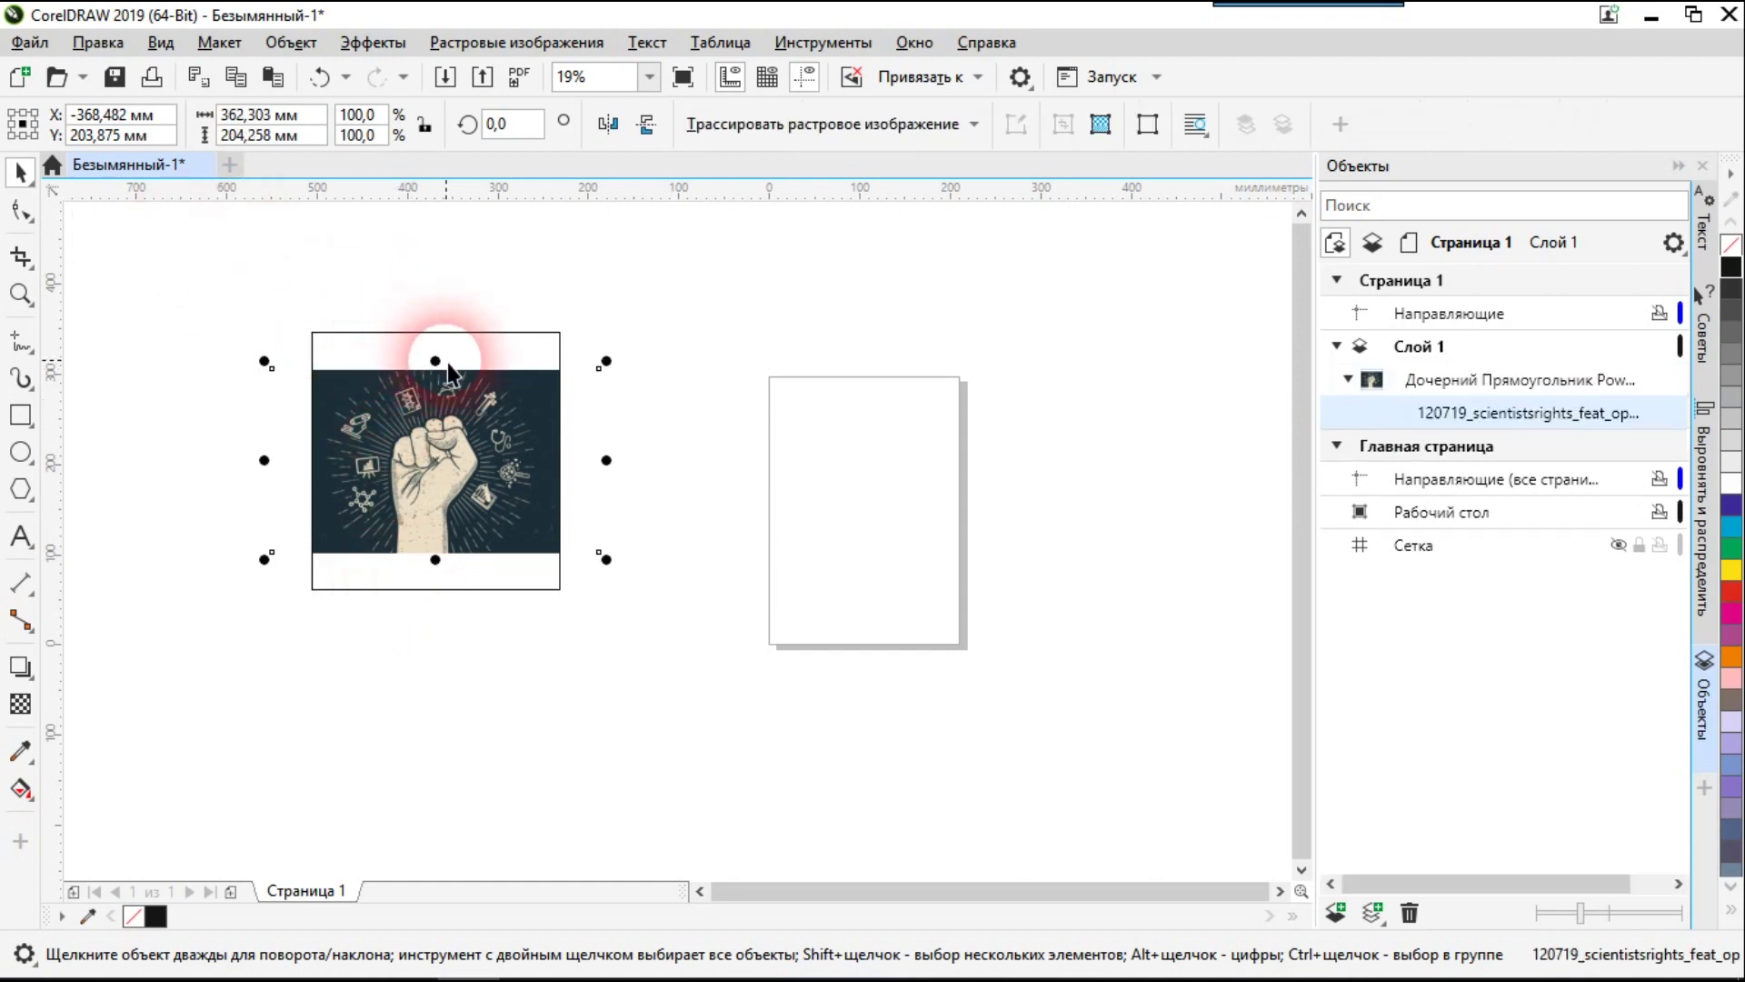
{"action": "left_click_drag", "start_coordinate": [435, 361], "coordinate": [435, 291]}
{"action": "left_click_drag", "start_coordinate": [446, 559], "coordinate": [441, 663]}
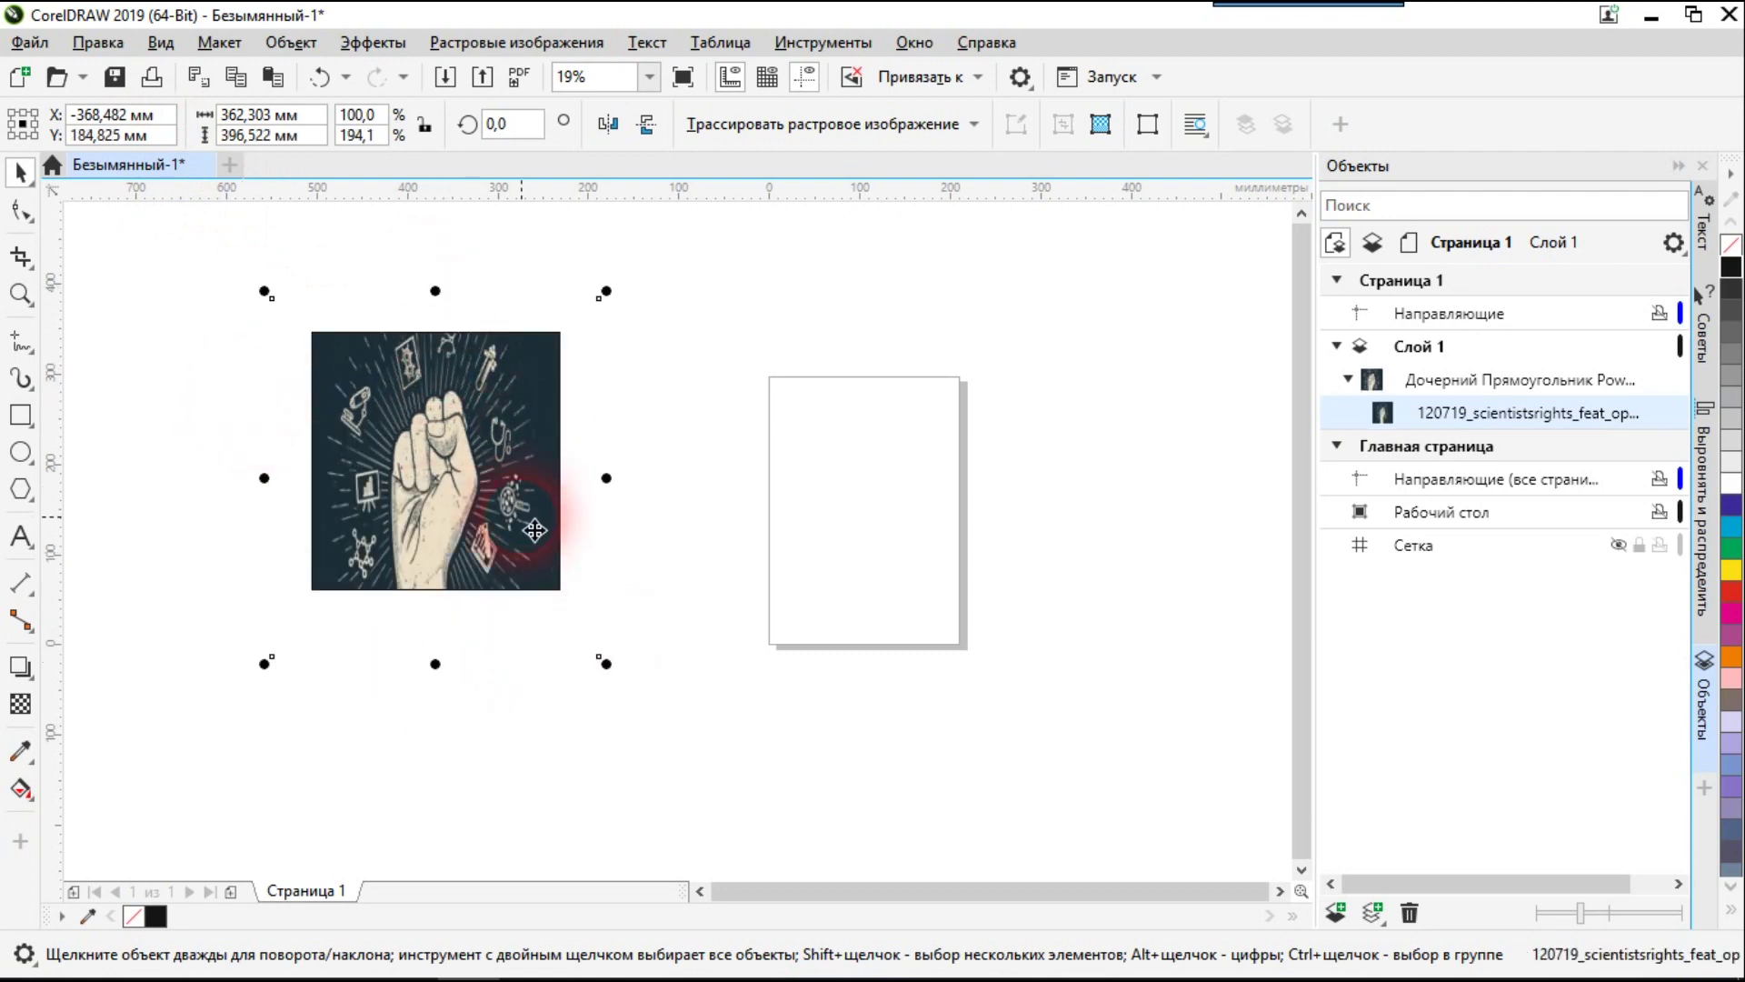
{"action": "left_click", "coordinate": [291, 43]}
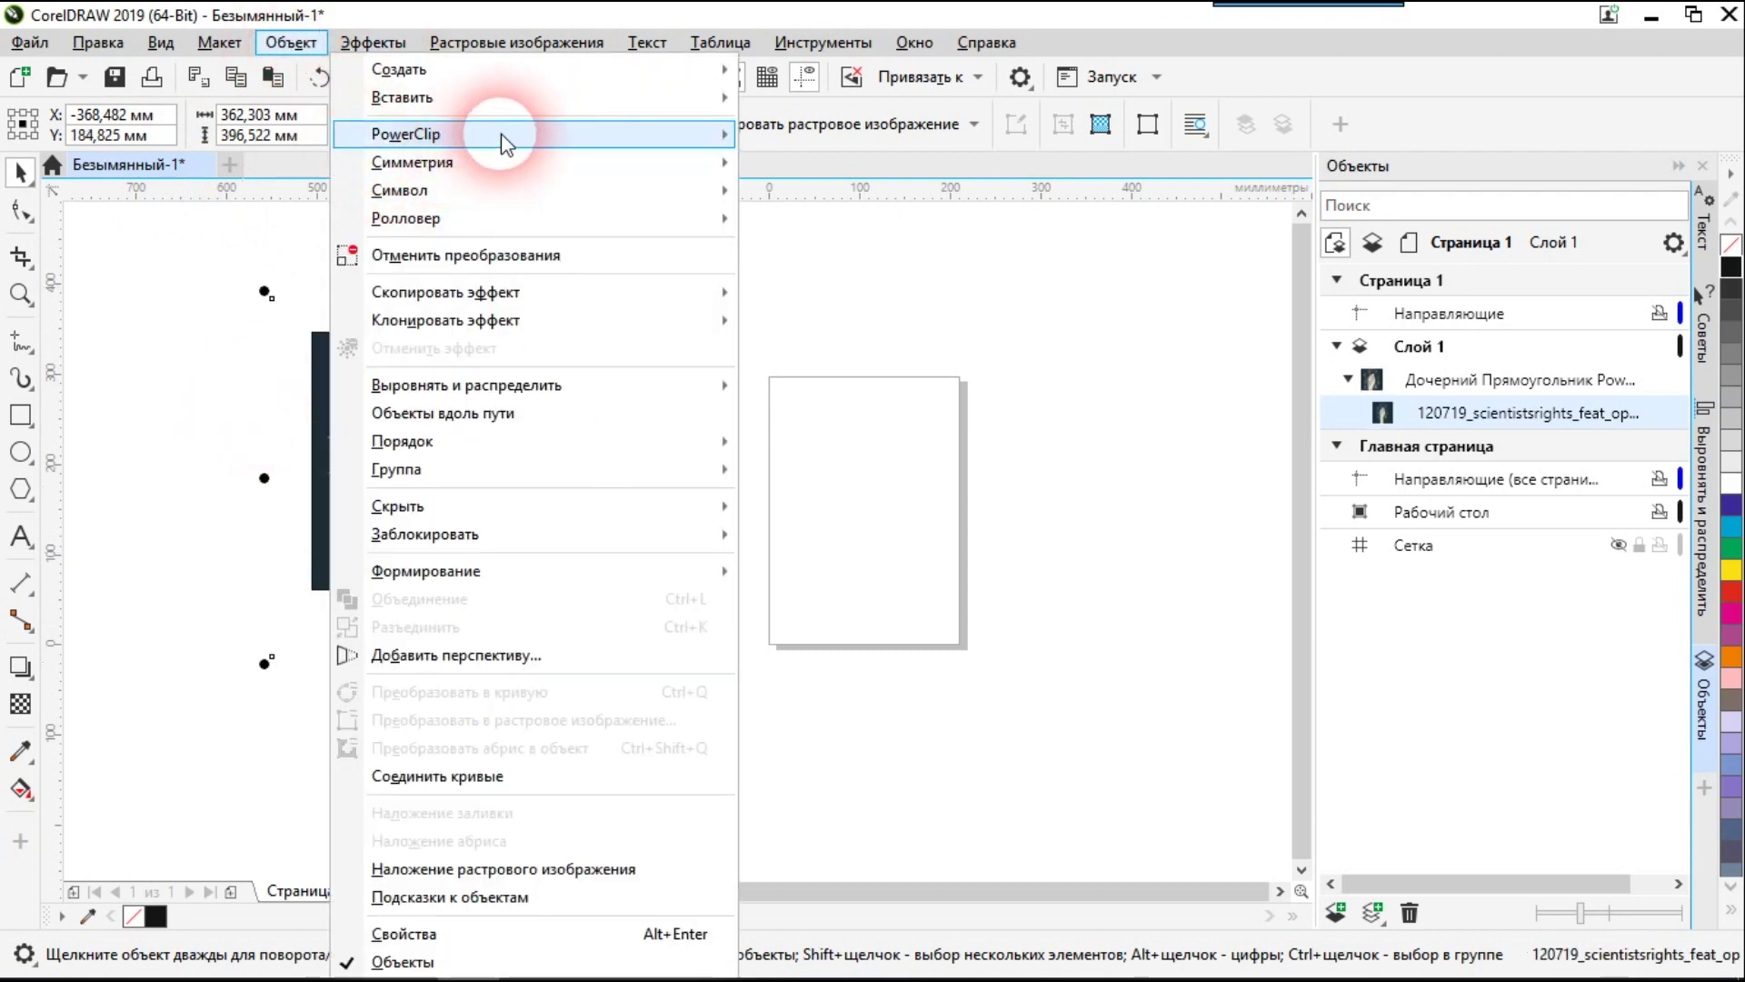
{"action": "mouse_move", "coordinate": [668, 139]}
{"action": "left_click", "coordinate": [210, 335]}
{"action": "left_click", "coordinate": [396, 428]}
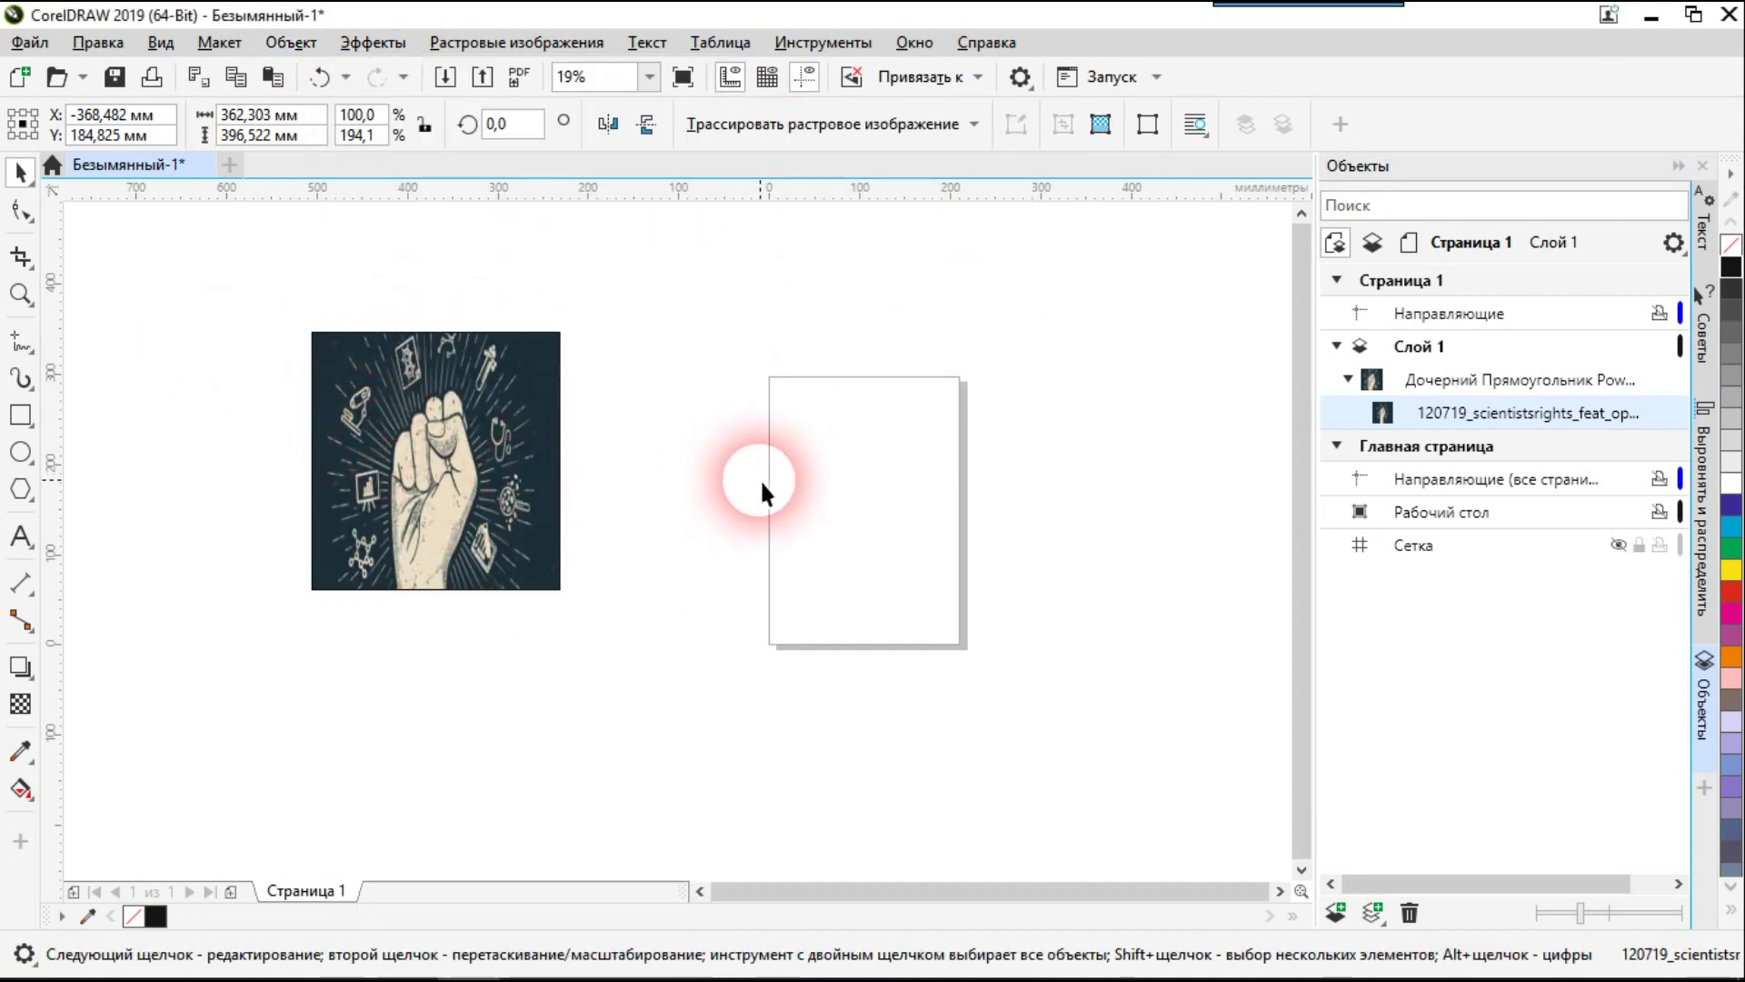
Edit the PowerClip, resize the image to fill the rectangle frame, and finish editing
{"action": "left_click", "coordinate": [285, 42]}
{"action": "left_click", "coordinate": [627, 136]}
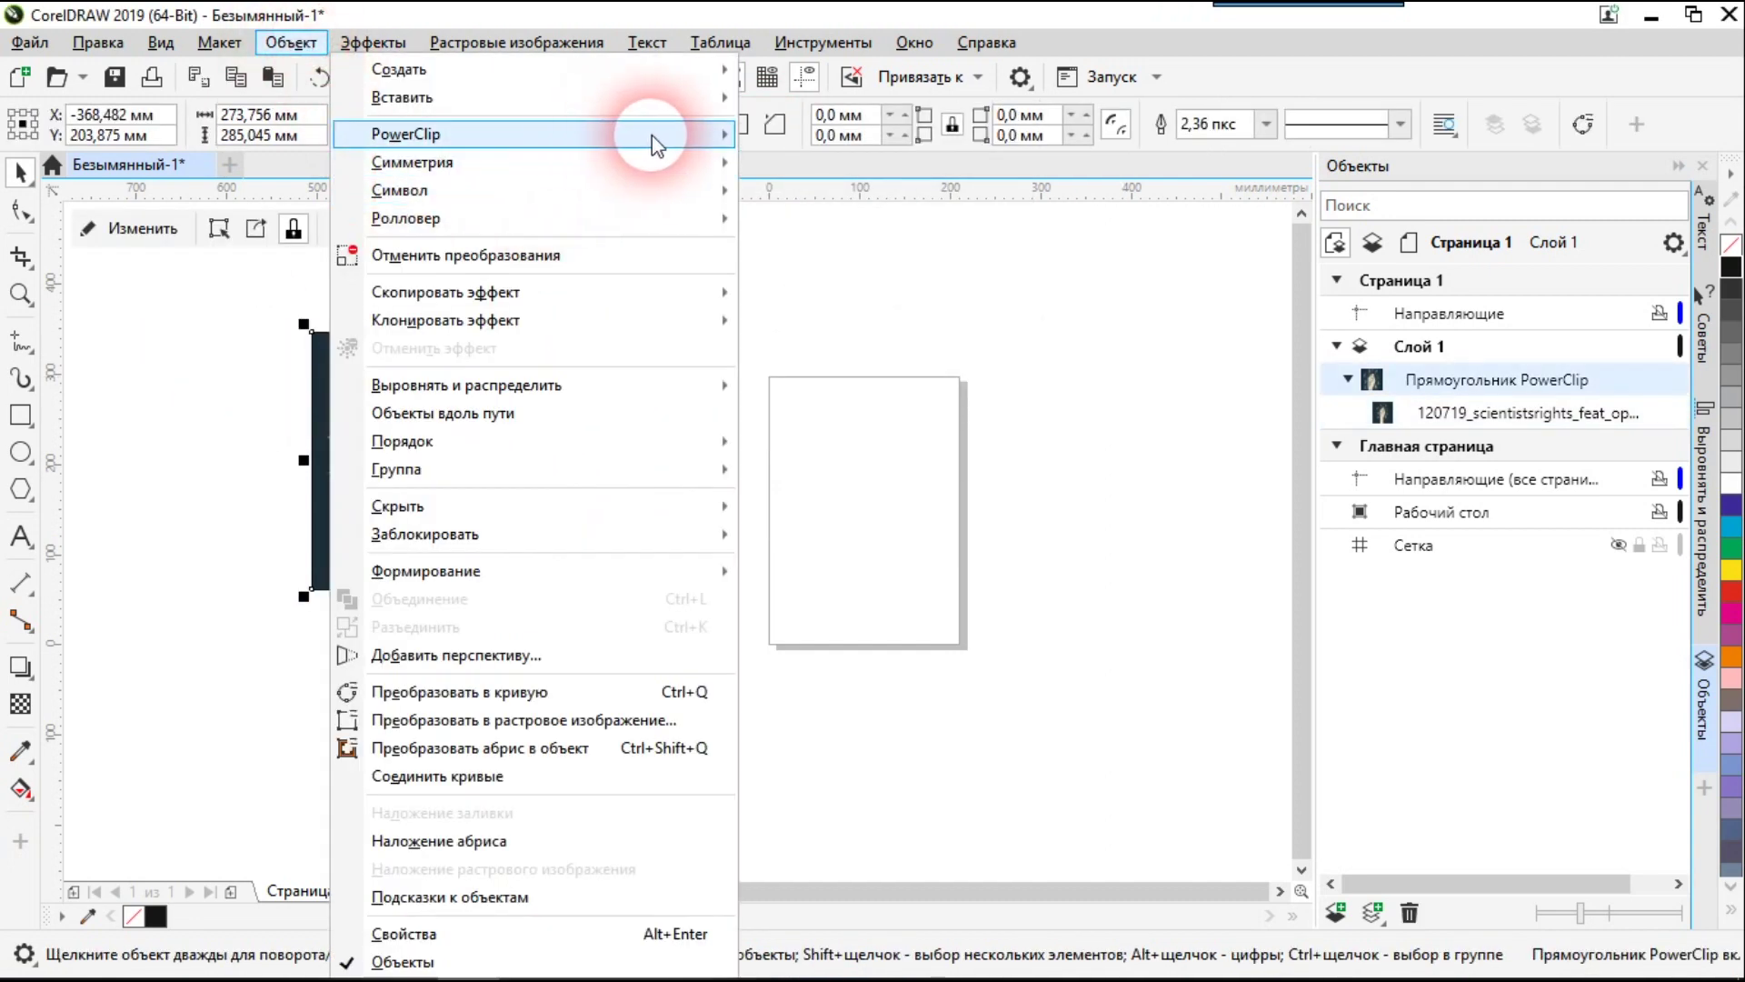
{"action": "left_click", "coordinate": [864, 203]}
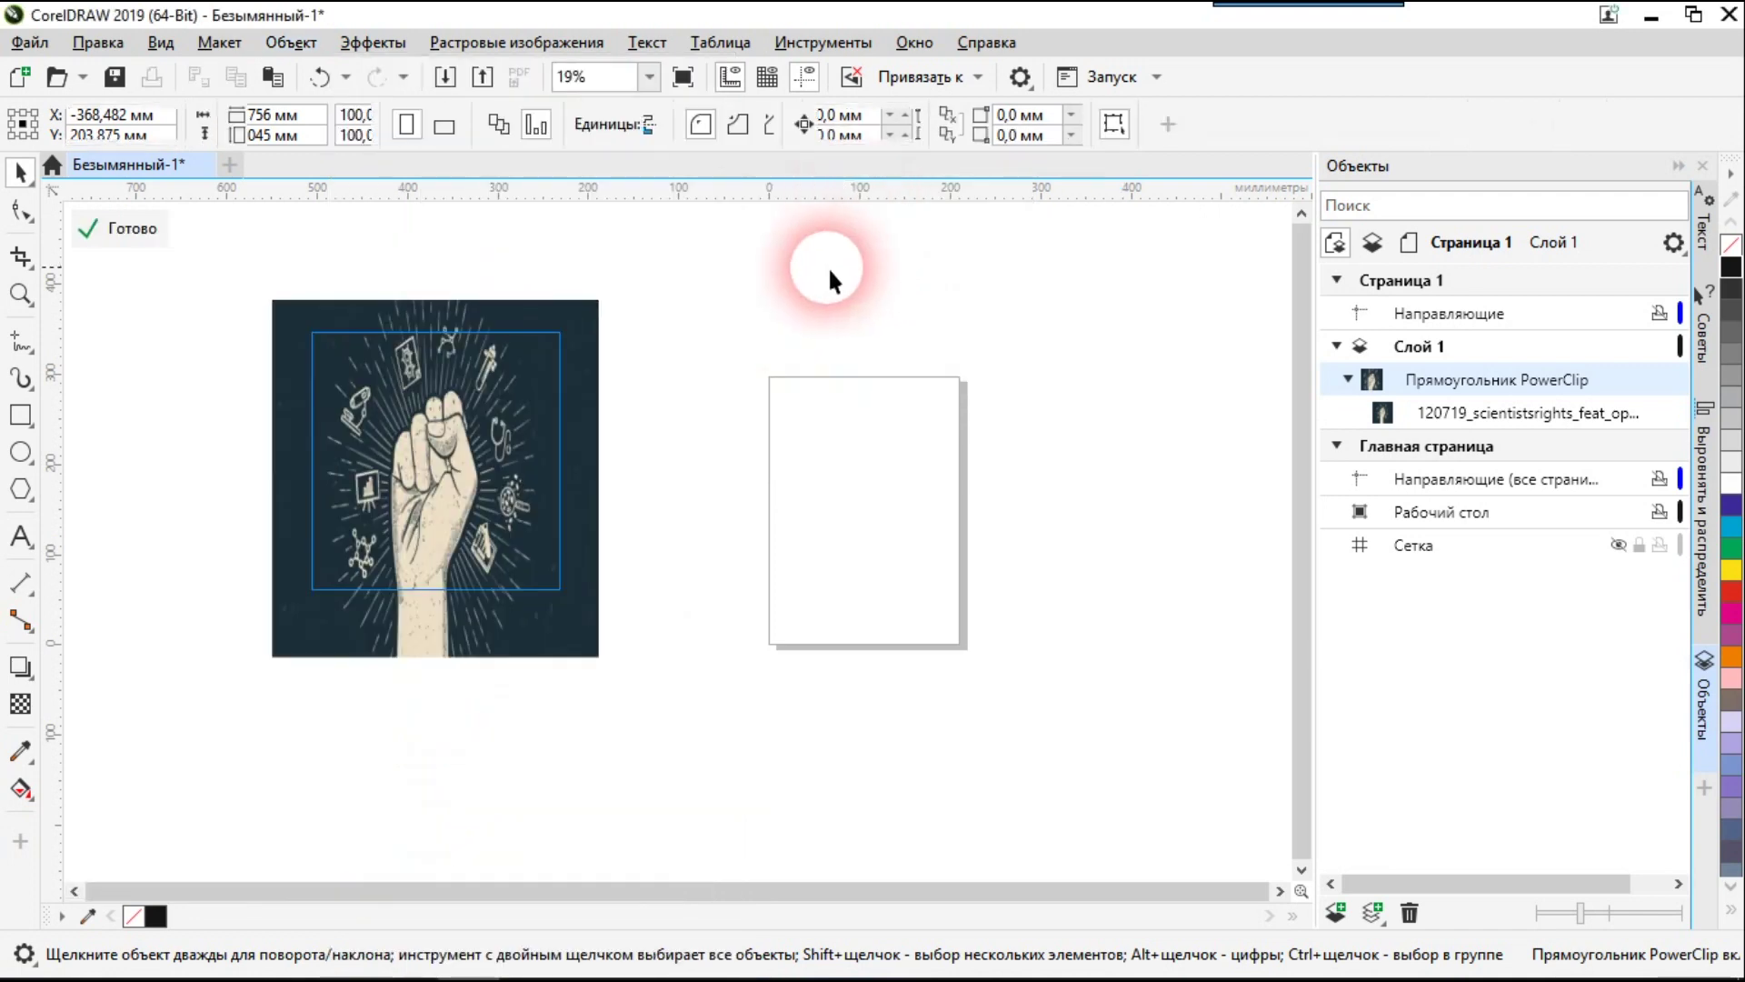
{"action": "left_click", "coordinate": [353, 444]}
{"action": "left_click_drag", "start_coordinate": [265, 294], "coordinate": [299, 313]}
{"action": "left_click_drag", "start_coordinate": [594, 669], "coordinate": [557, 602]}
{"action": "left_click_drag", "start_coordinate": [453, 520], "coordinate": [457, 520]}
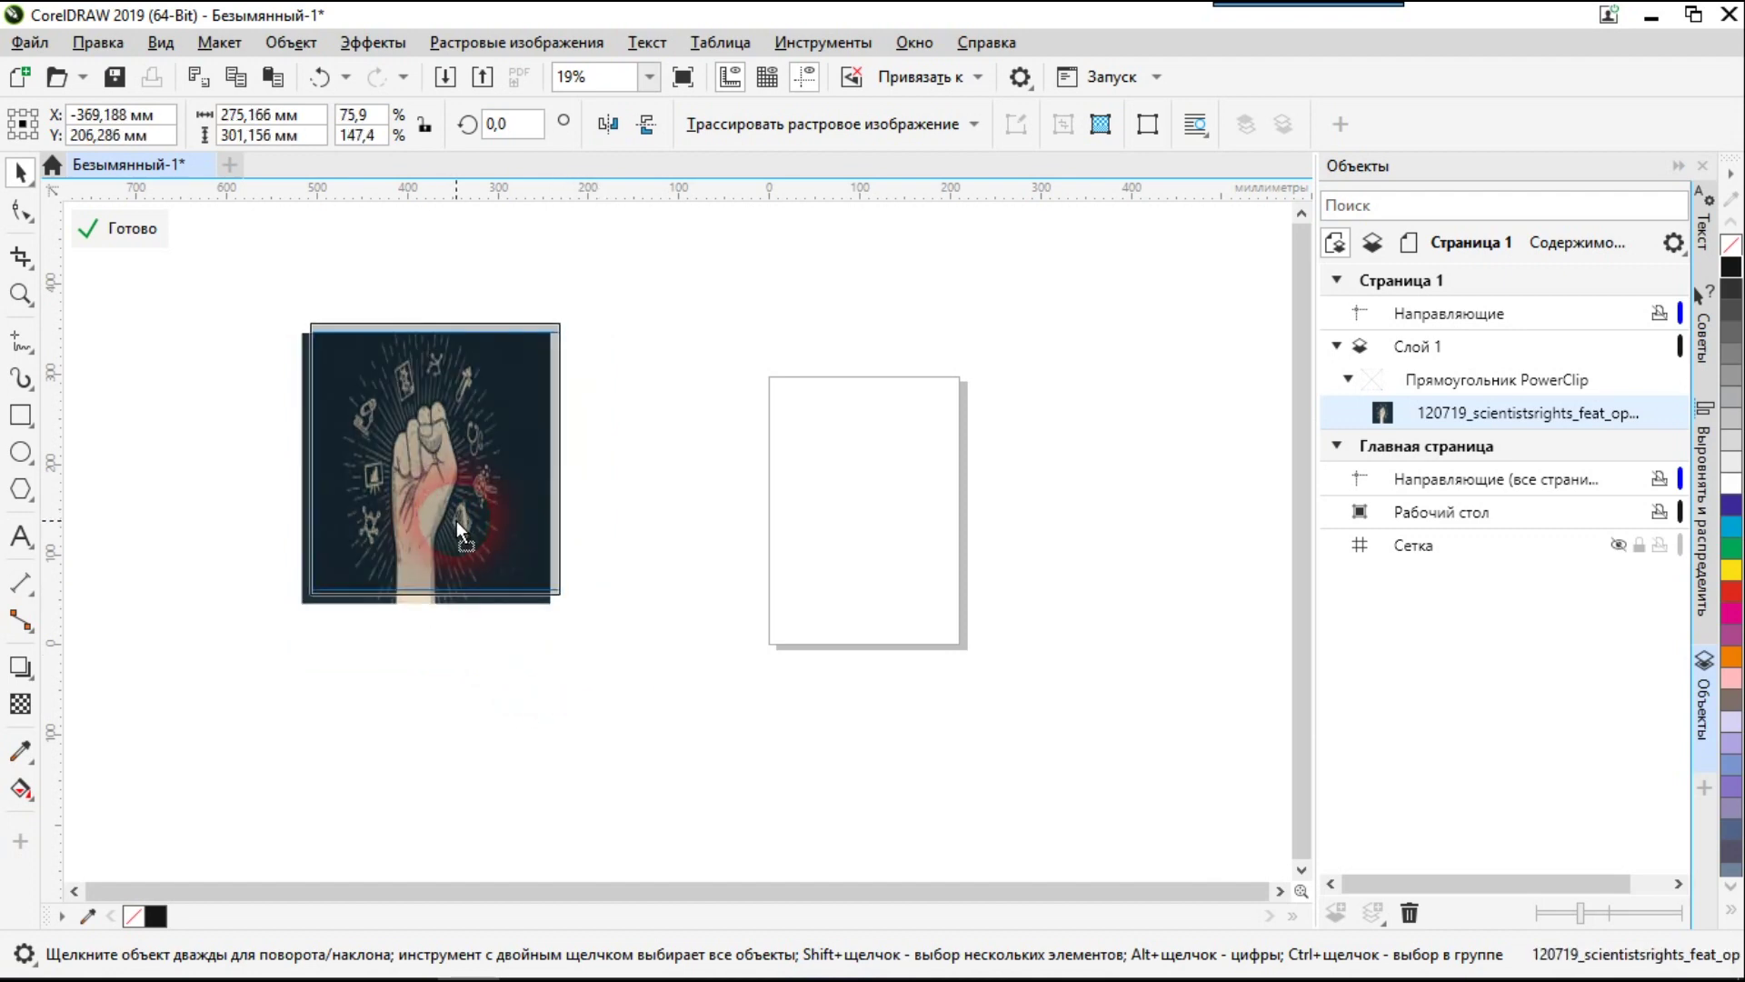
{"action": "left_click_drag", "start_coordinate": [560, 459], "coordinate": [602, 474]}
{"action": "left_click", "coordinate": [627, 532]}
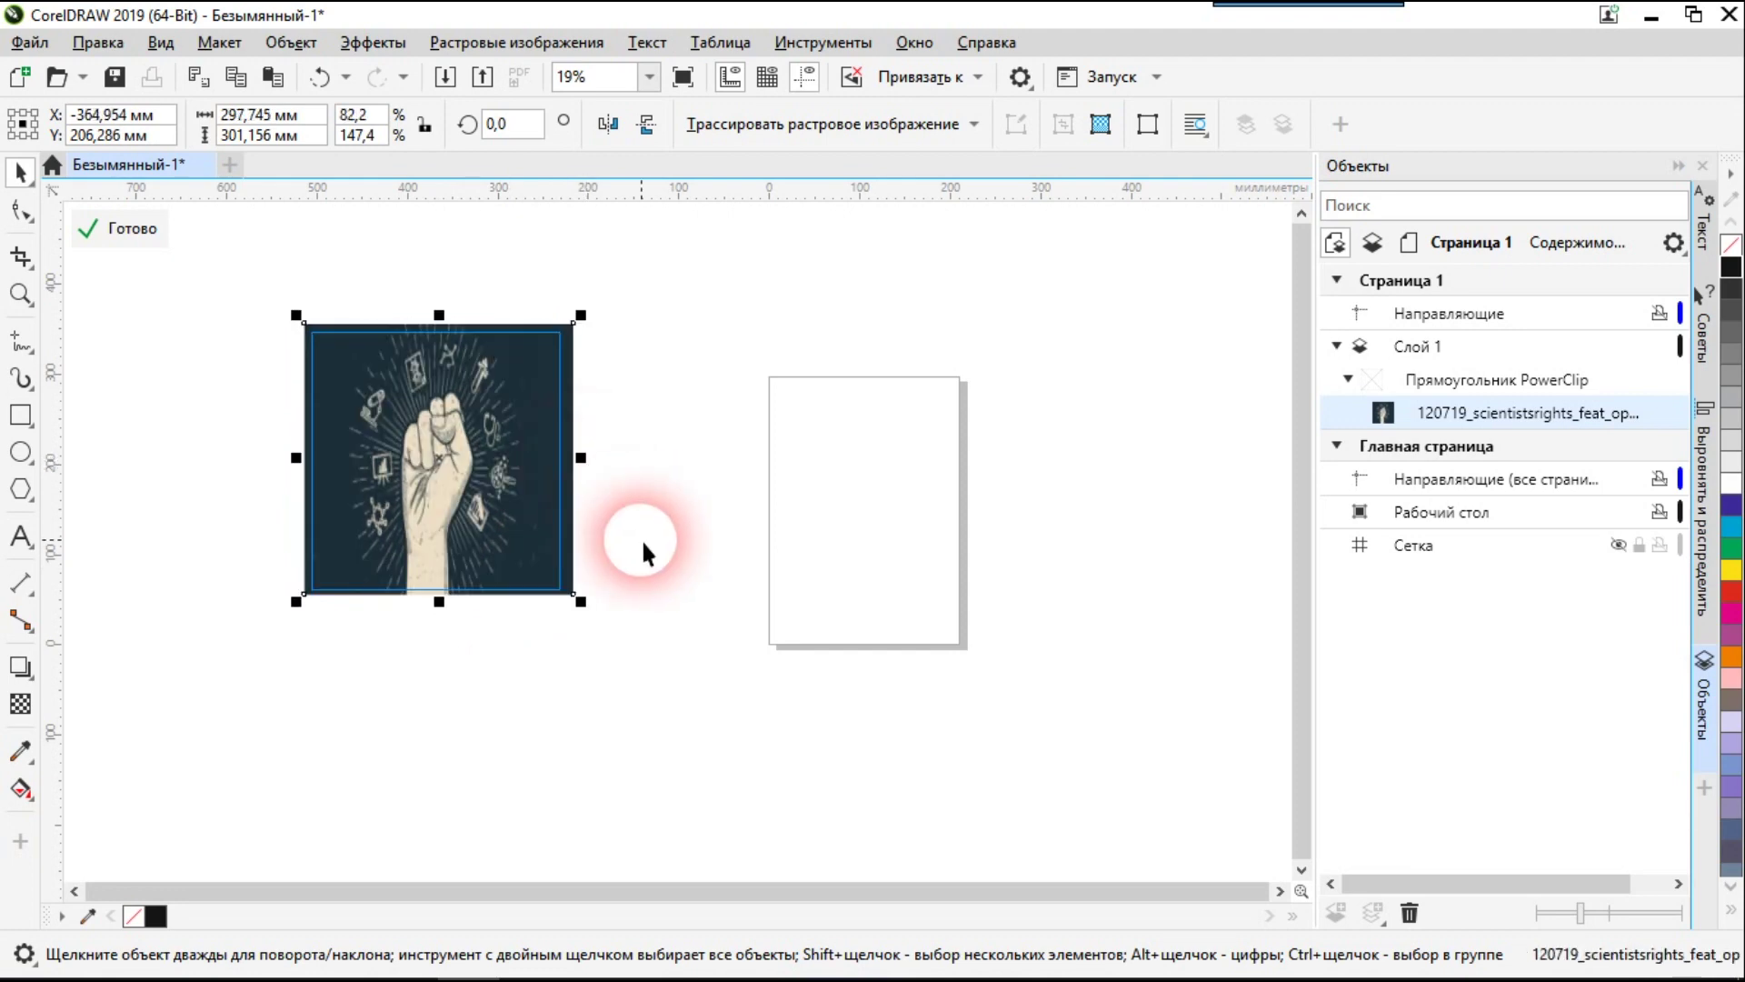
{"action": "left_click", "coordinate": [144, 238]}
Move the rectangular PowerClip frame further left
{"action": "left_click", "coordinate": [492, 592]}
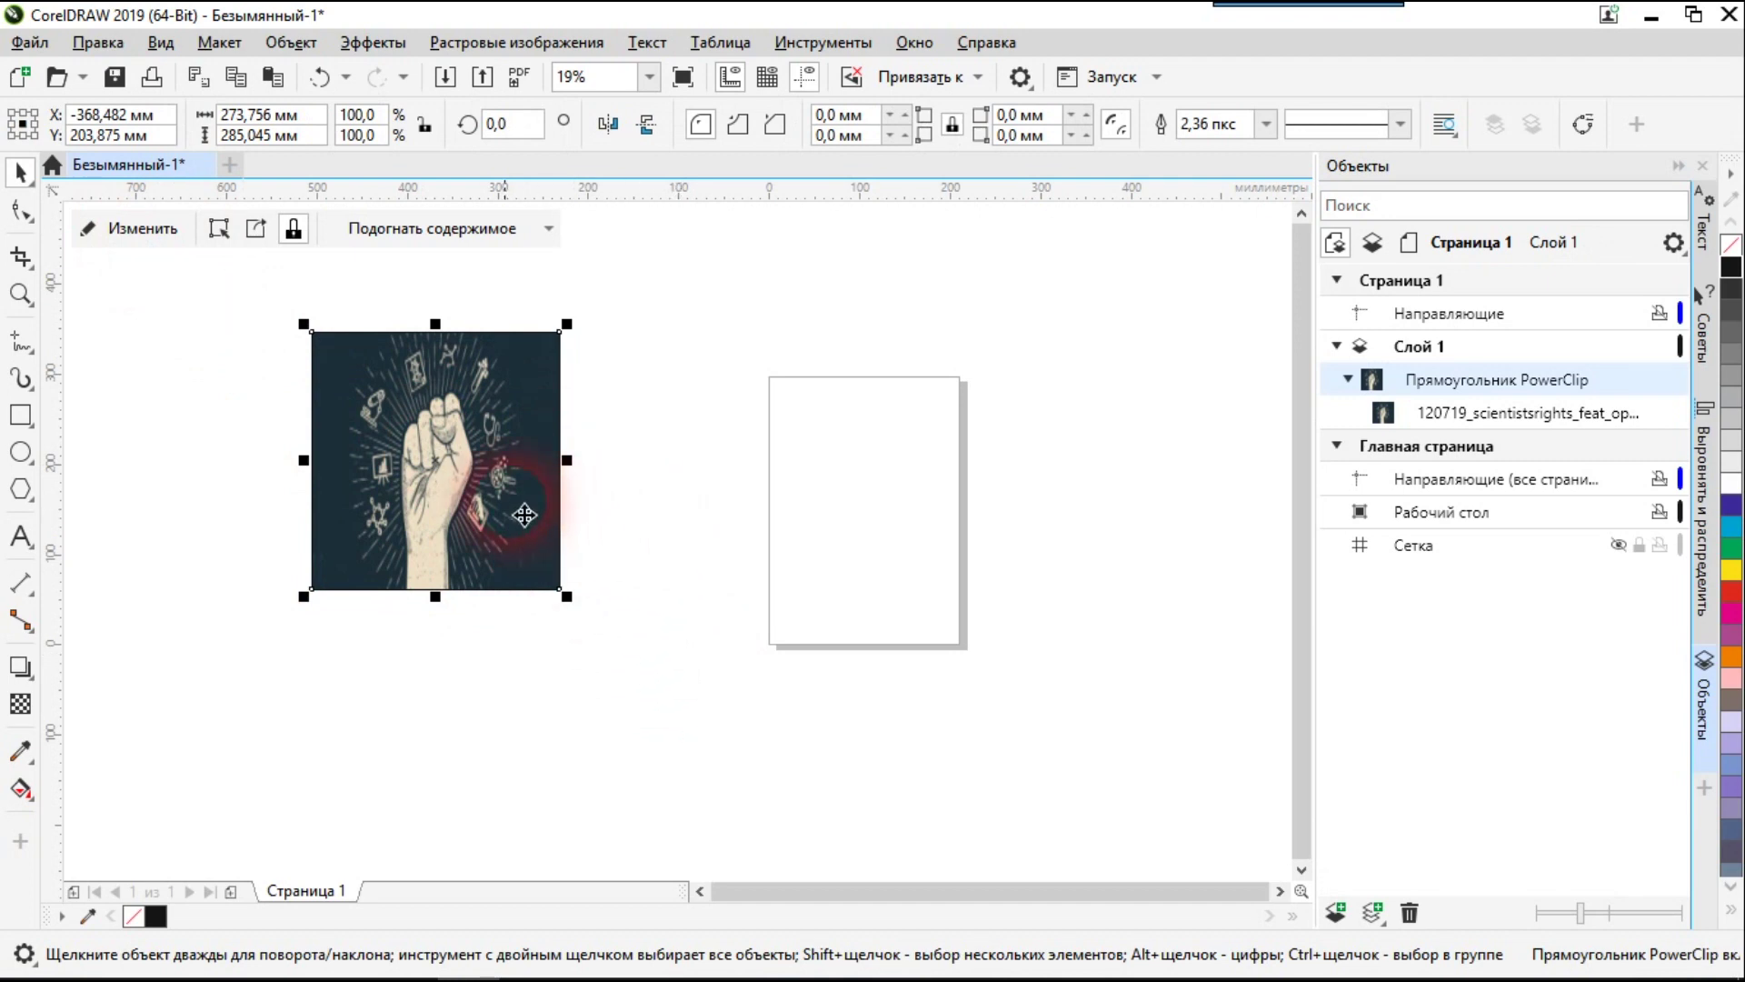
{"action": "left_click_drag", "start_coordinate": [552, 488], "coordinate": [433, 487]}
{"action": "left_click", "coordinate": [530, 569]}
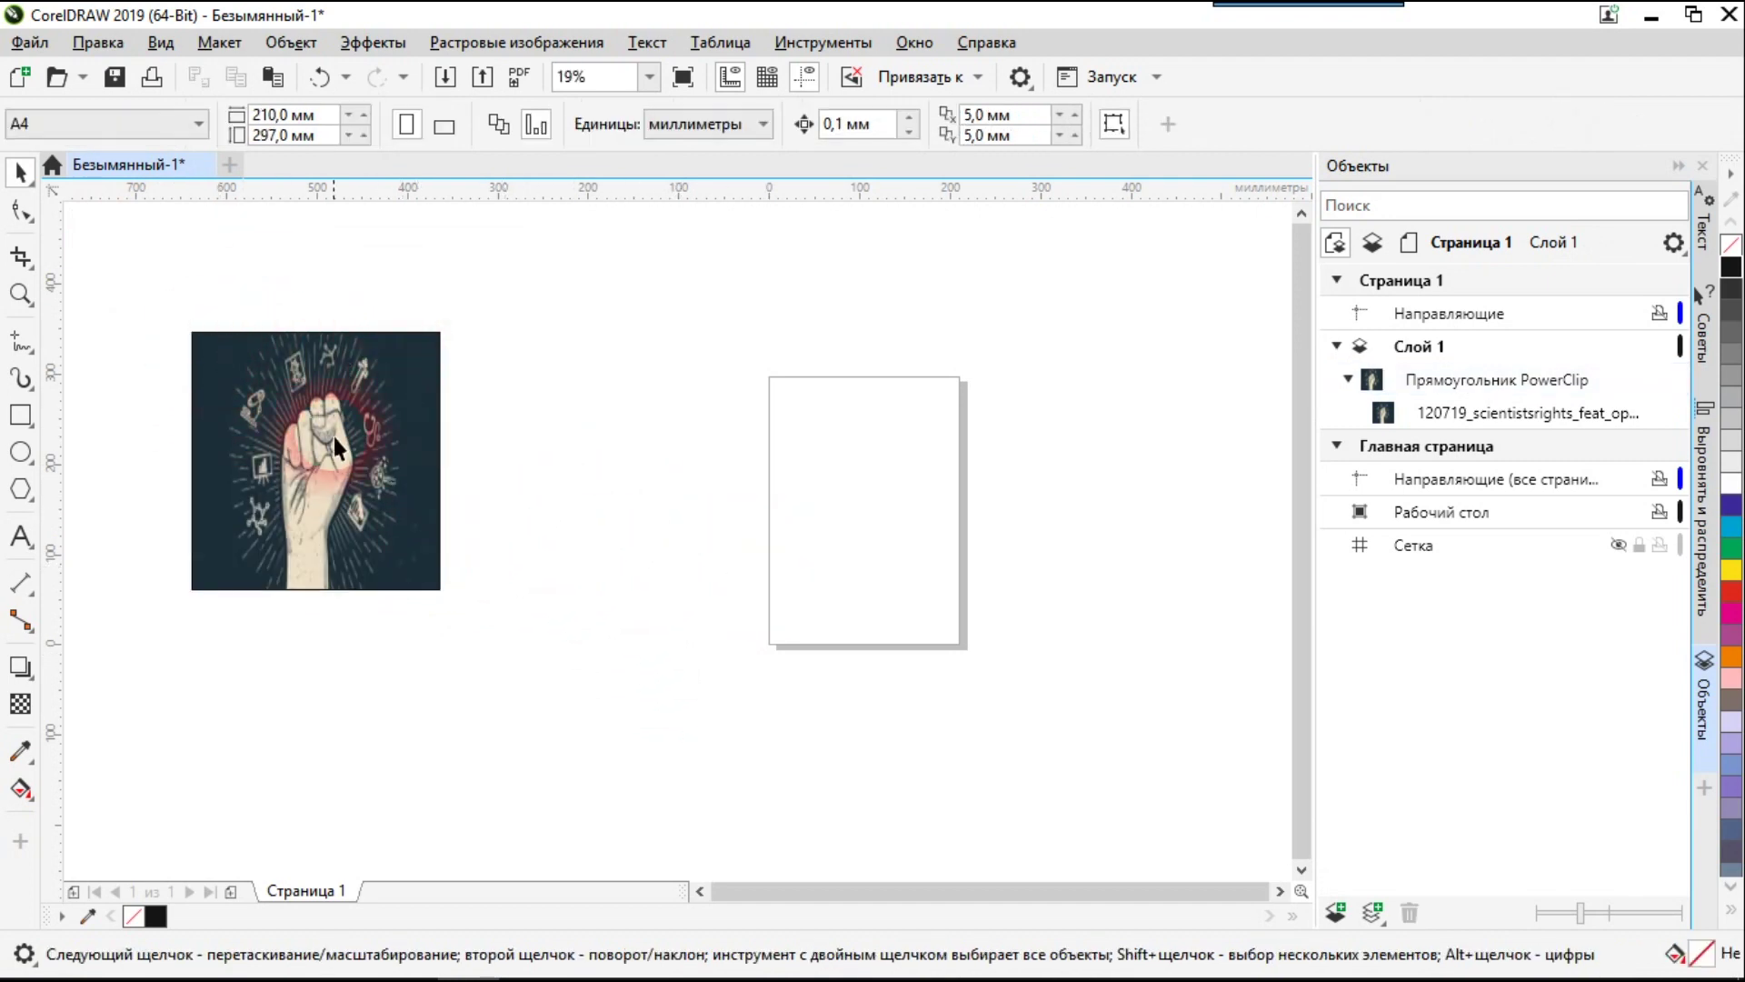
Draw a circle about 389 mm across overlapping the page
{"action": "left_click", "coordinate": [20, 452]}
{"action": "mouse_move", "coordinate": [630, 361]}
{"action": "left_mouse_down"}
{"action": "mouse_move", "coordinate": [881, 569]}
{"action": "mouse_move", "coordinate": [993, 694]}
{"action": "mouse_move", "coordinate": [982, 713]}
{"action": "left_mouse_up"}
Import unnamed.png and place it to the right of the circle
{"action": "left_click", "coordinate": [444, 77]}
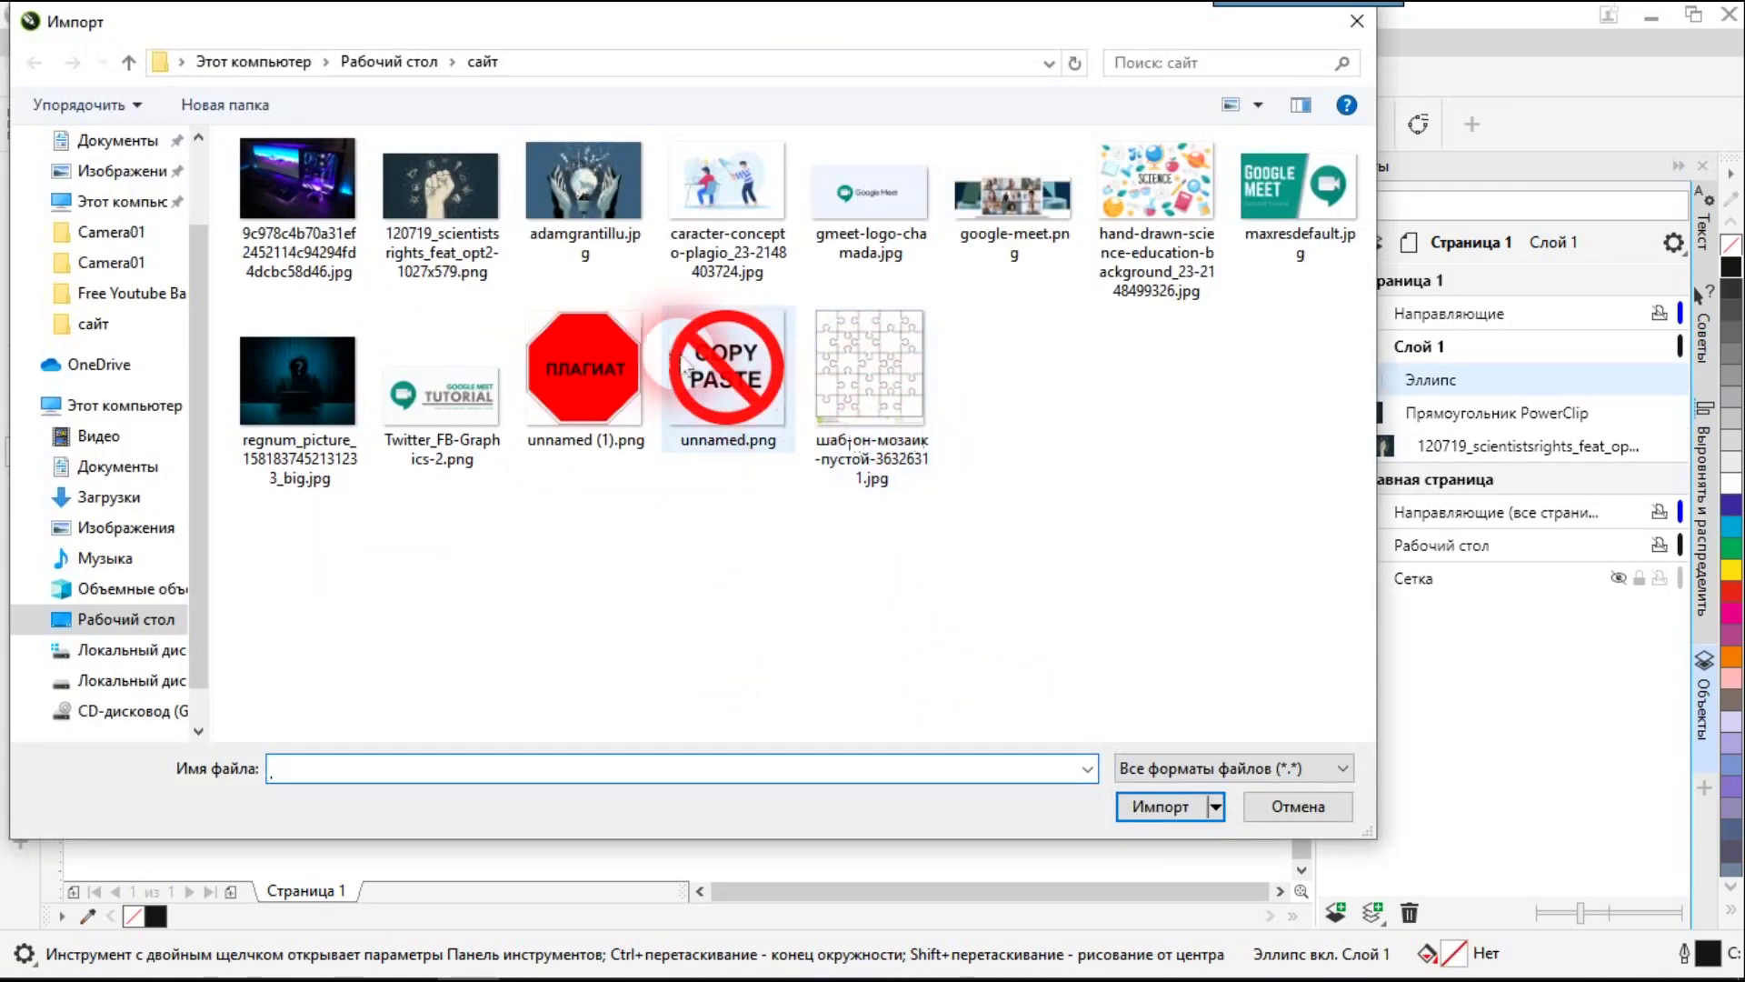
{"action": "left_click", "coordinate": [797, 349]}
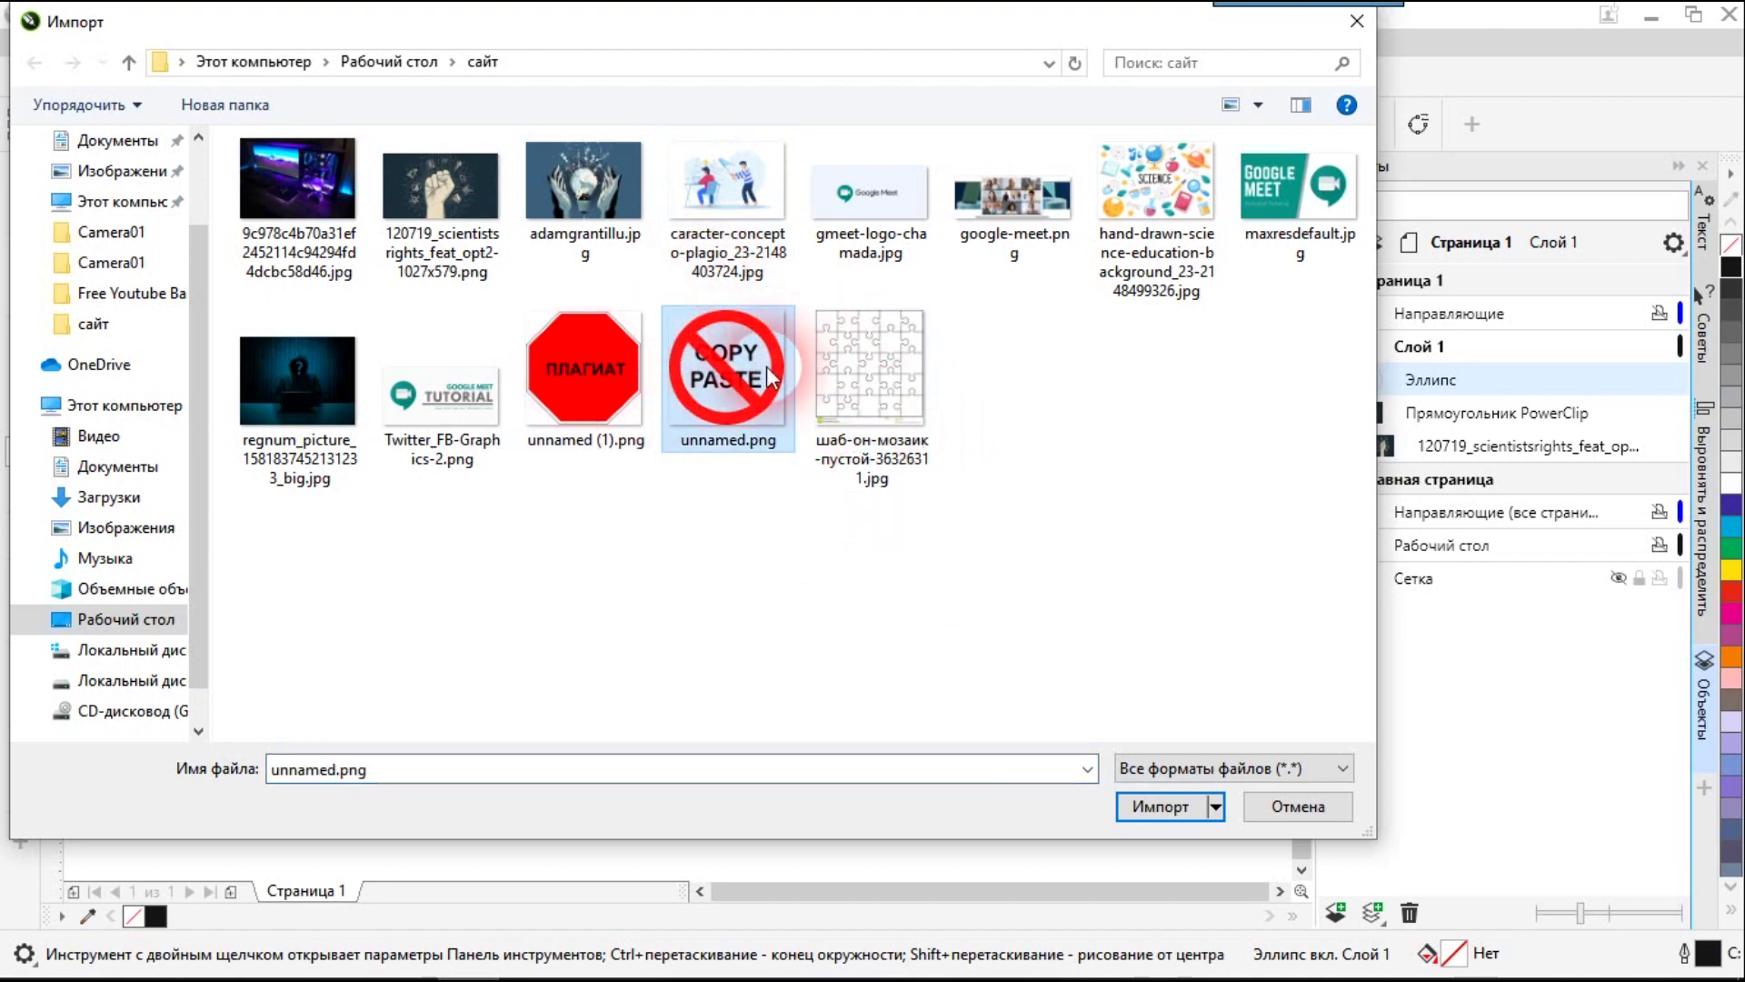
{"action": "left_click", "coordinate": [1179, 807]}
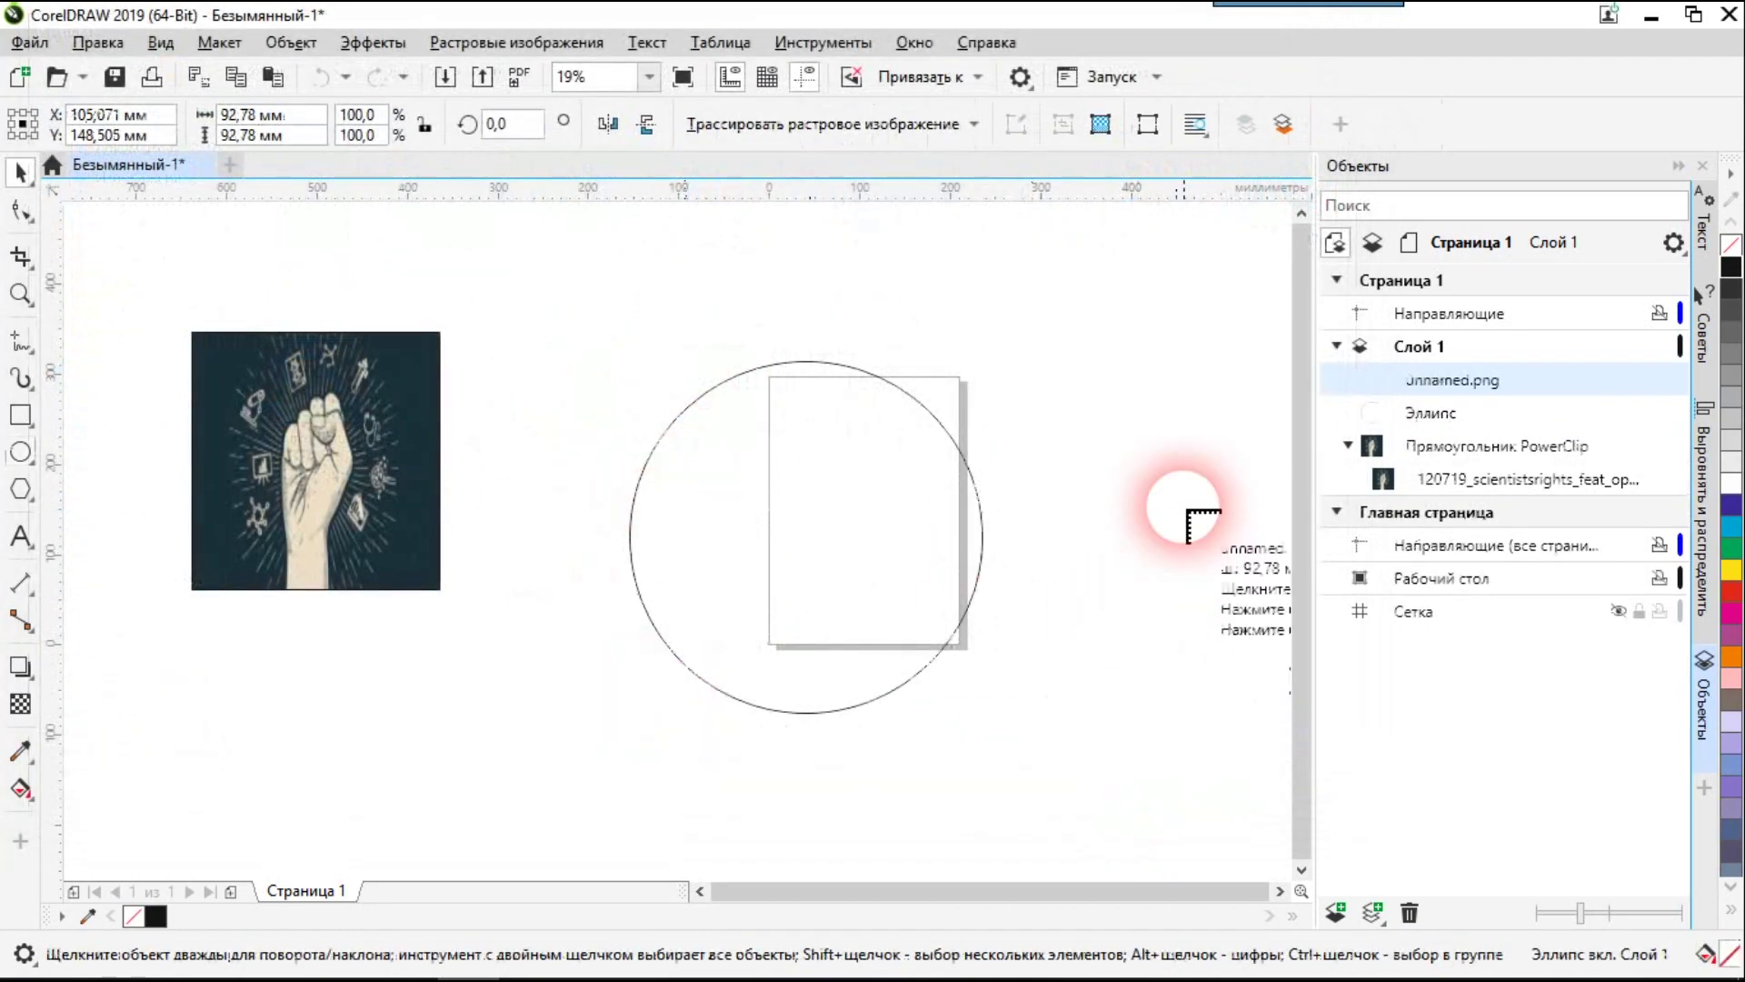
{"action": "left_click", "coordinate": [1175, 597]}
{"action": "left_click_drag", "start_coordinate": [1206, 475], "coordinate": [1284, 756]}
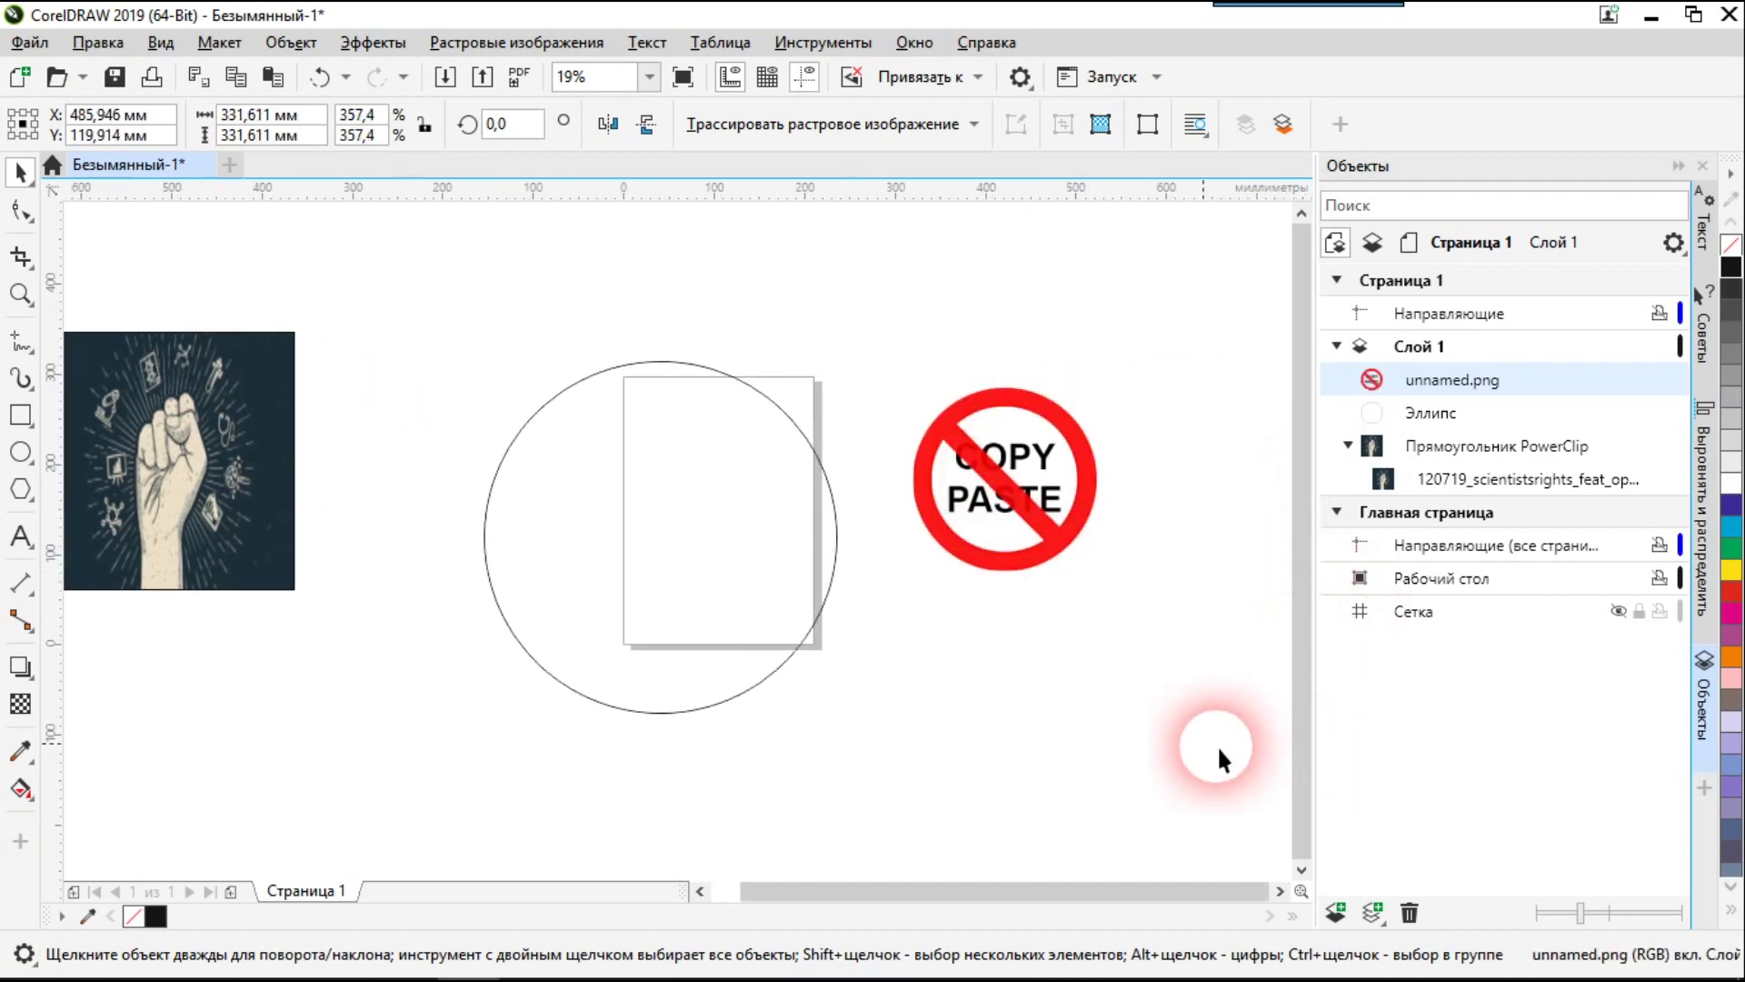
{"action": "left_click", "coordinate": [714, 782]}
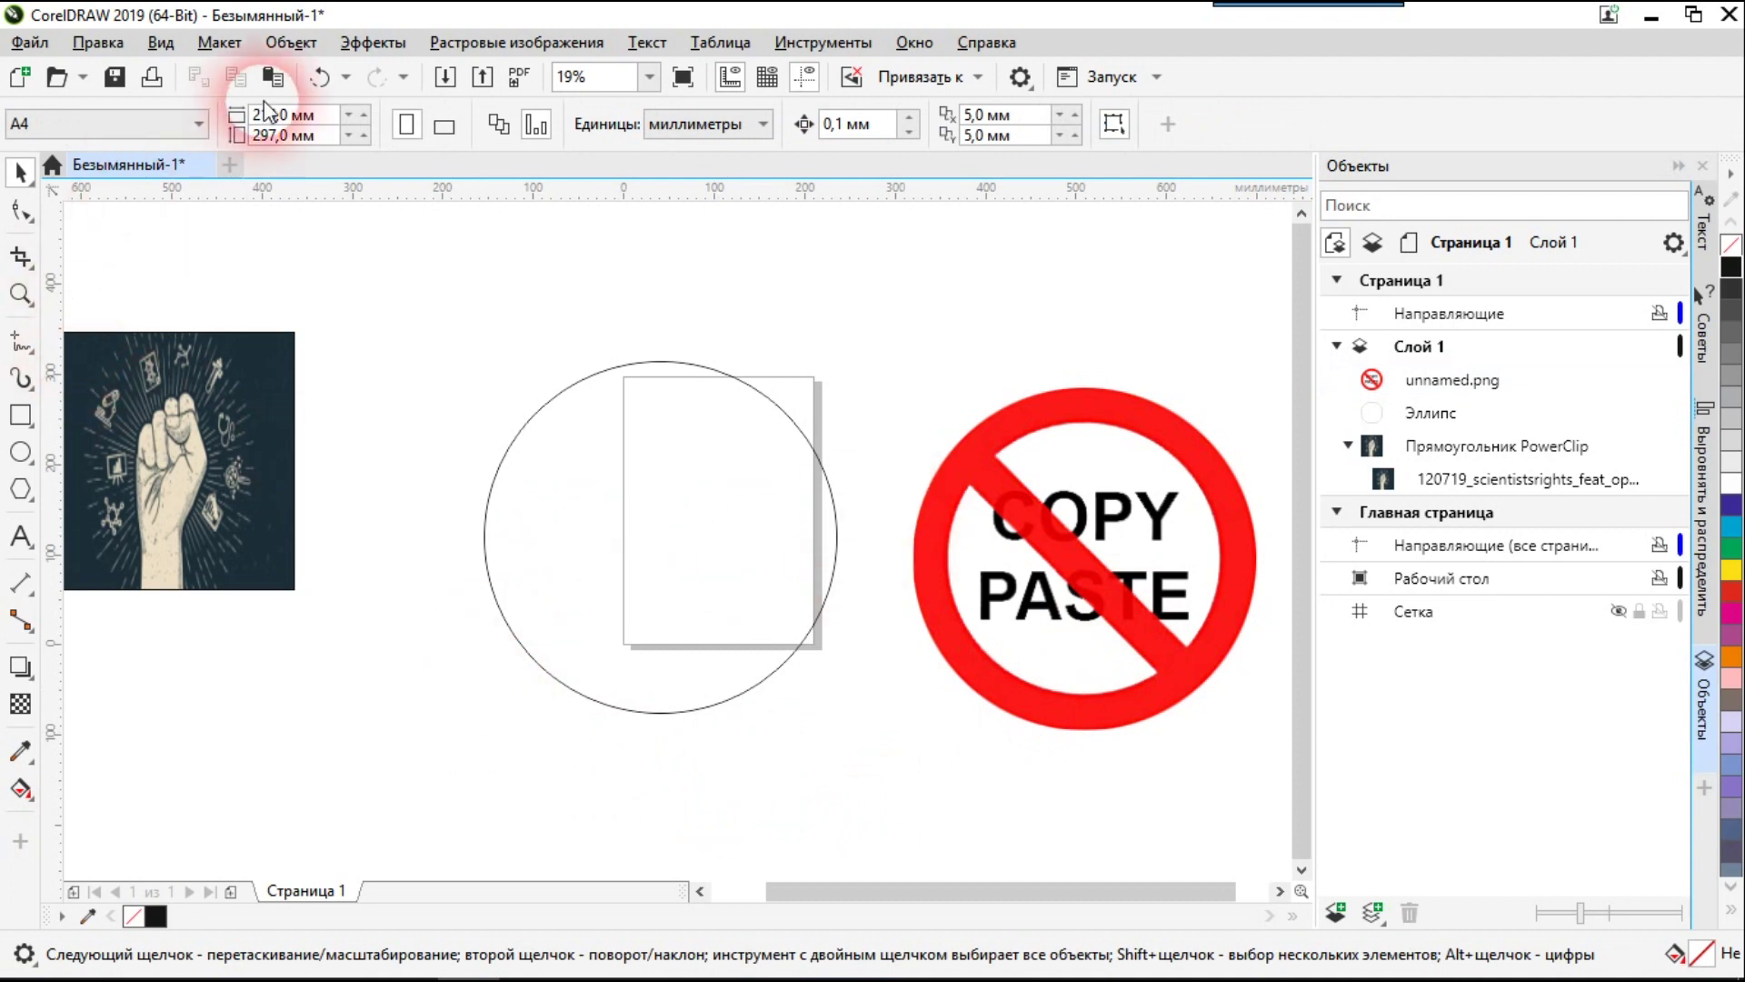
{"action": "left_click", "coordinate": [291, 42]}
{"action": "mouse_move", "coordinate": [506, 134]}
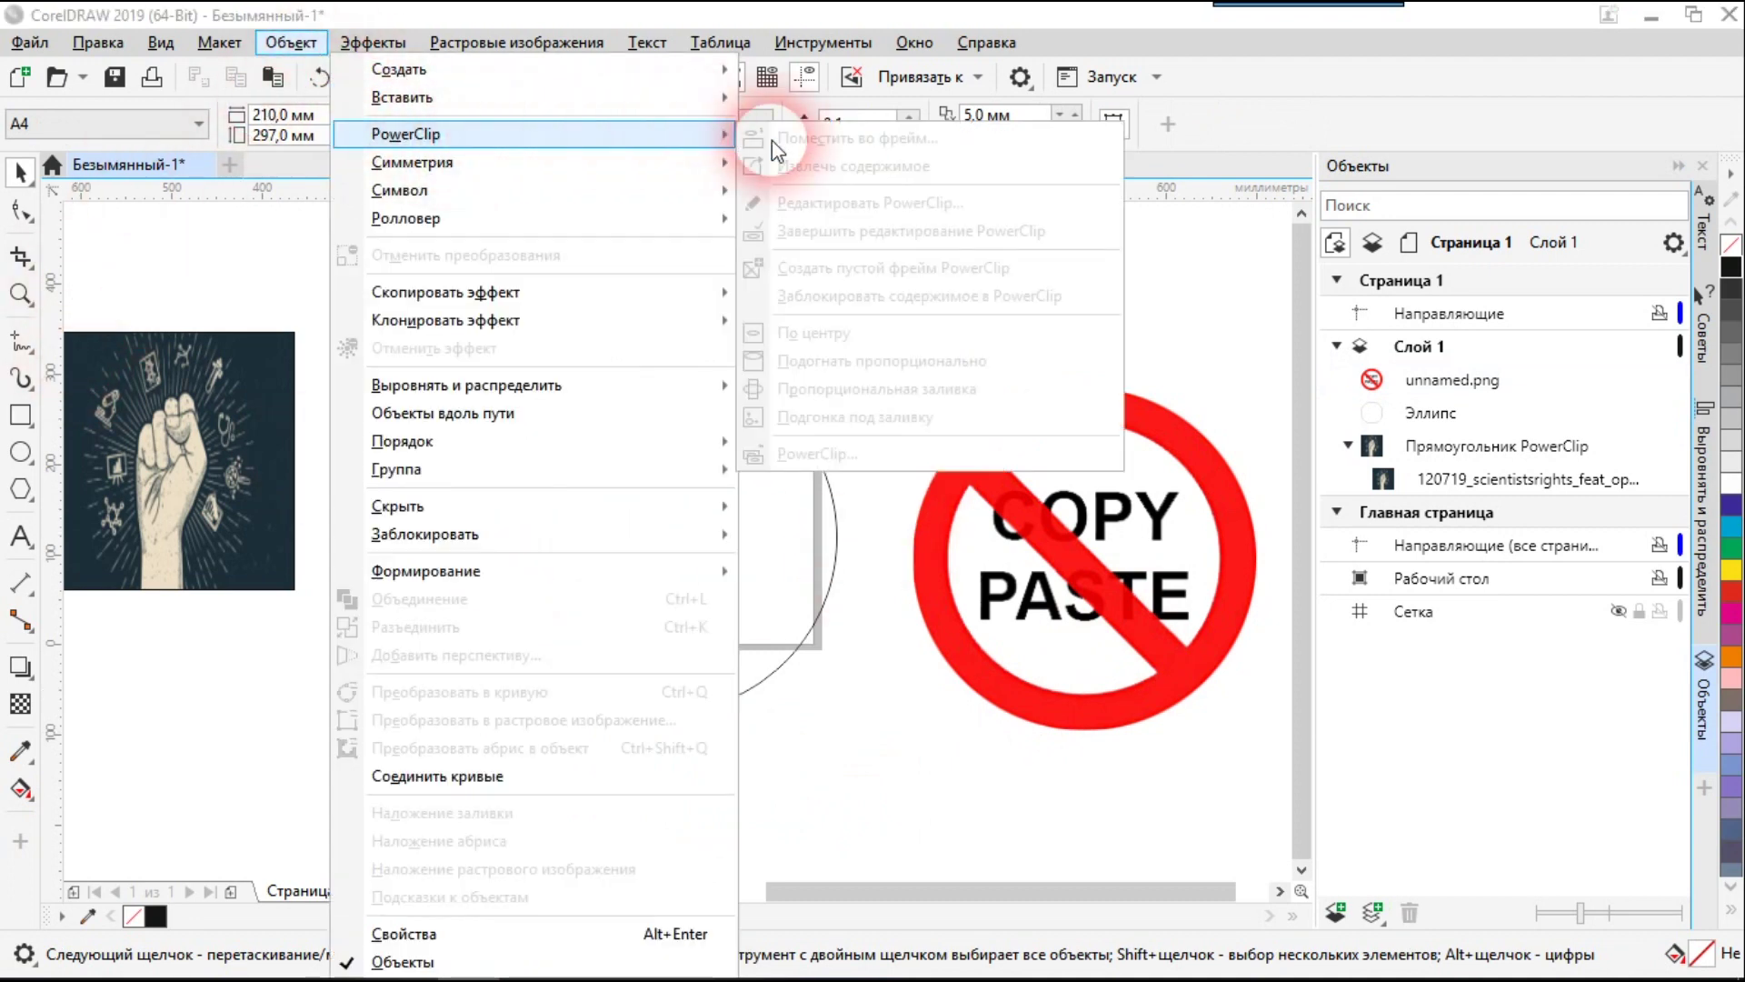
{"action": "left_click", "coordinate": [956, 611]}
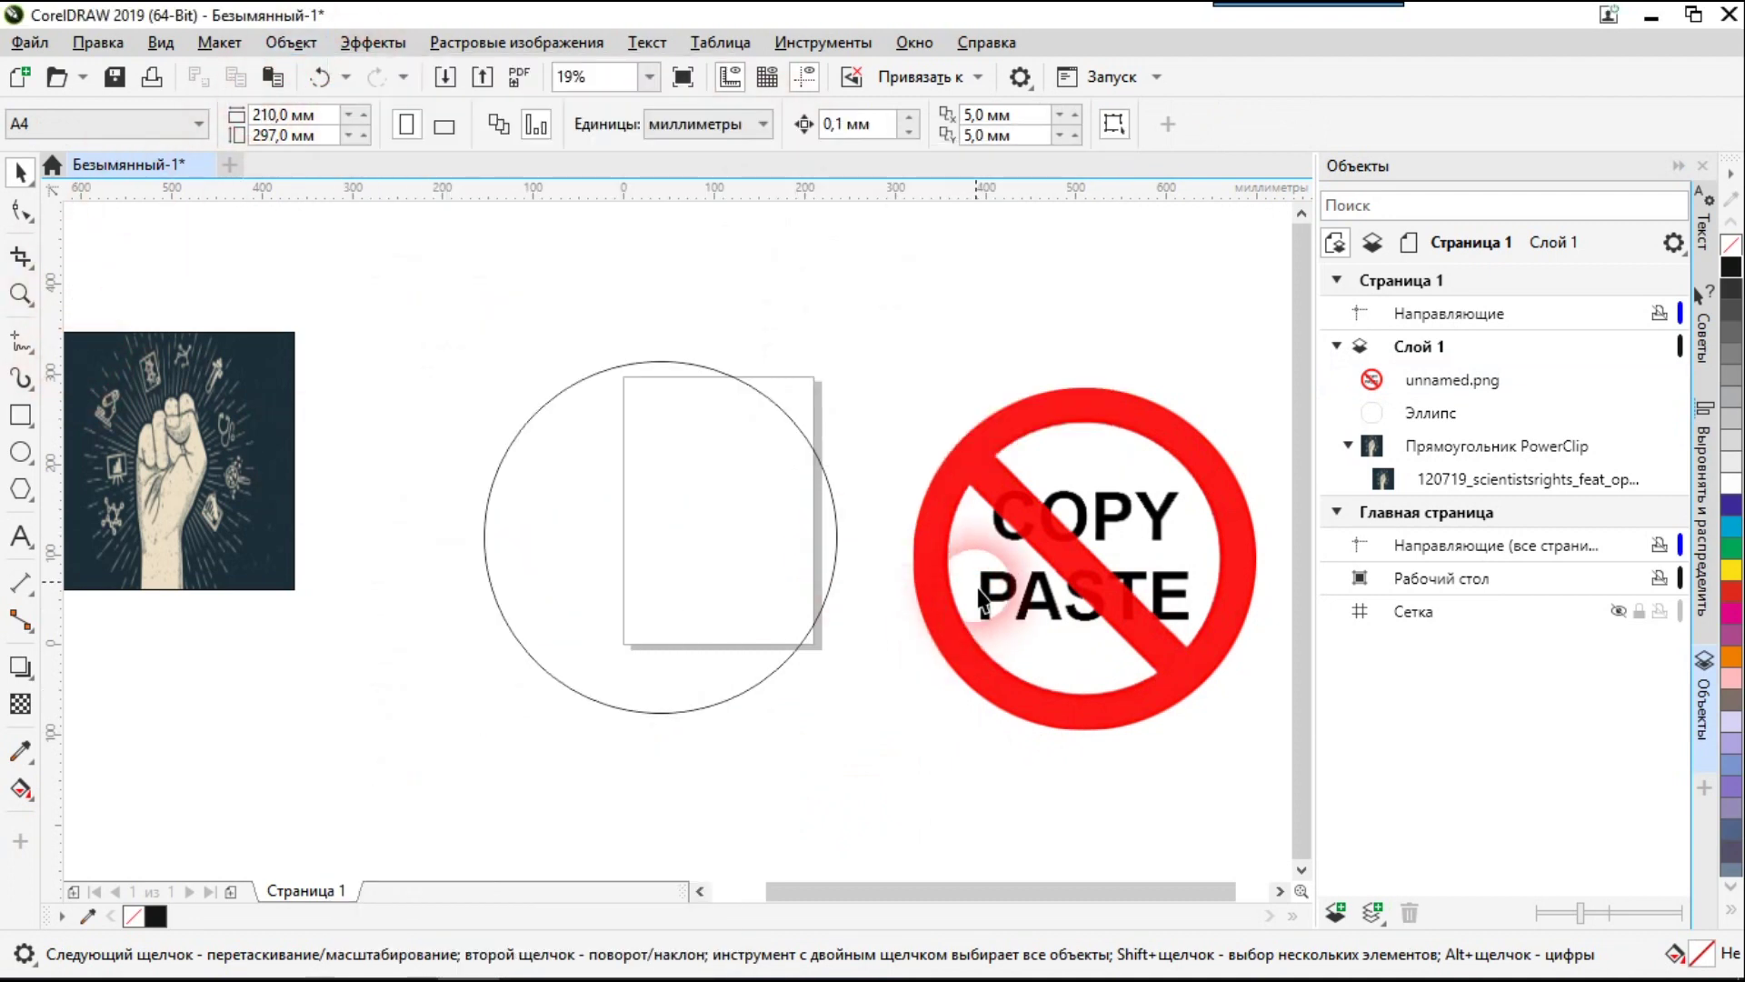
Select the unnamed.png image and place it inside the circle as PowerClip content
{"action": "left_click", "coordinate": [1053, 434]}
{"action": "left_click", "coordinate": [307, 45]}
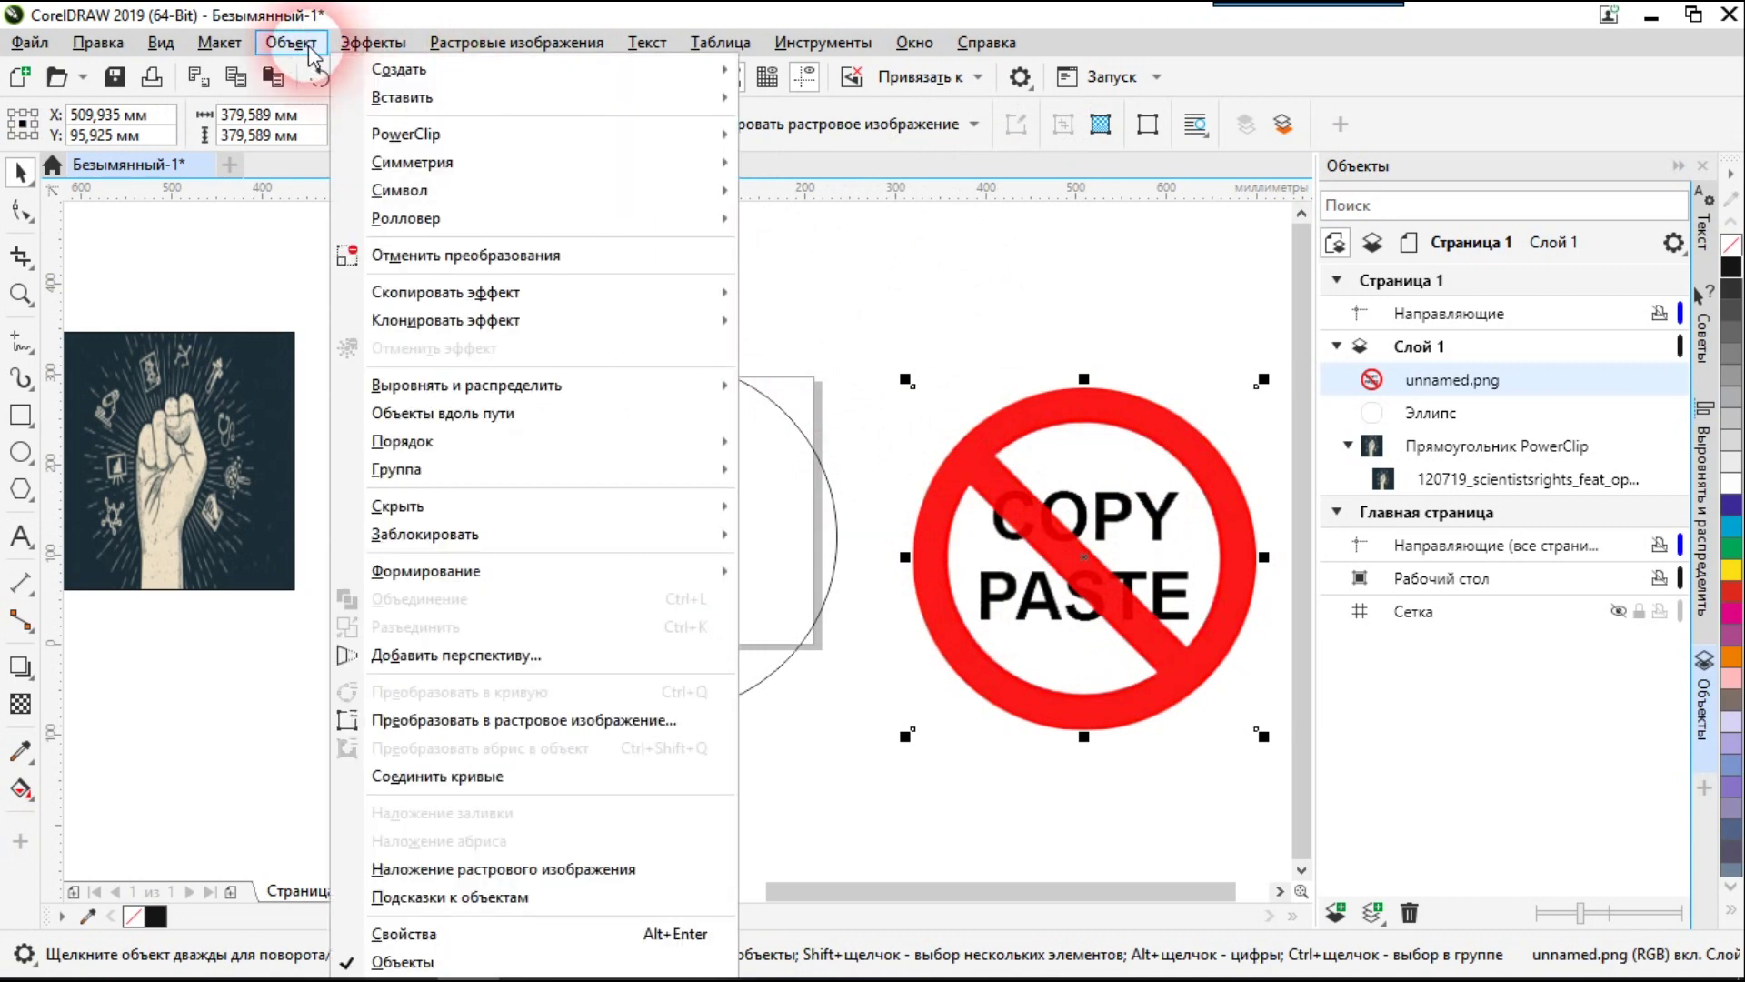
{"action": "mouse_move", "coordinate": [499, 135]}
{"action": "left_click", "coordinate": [800, 145]}
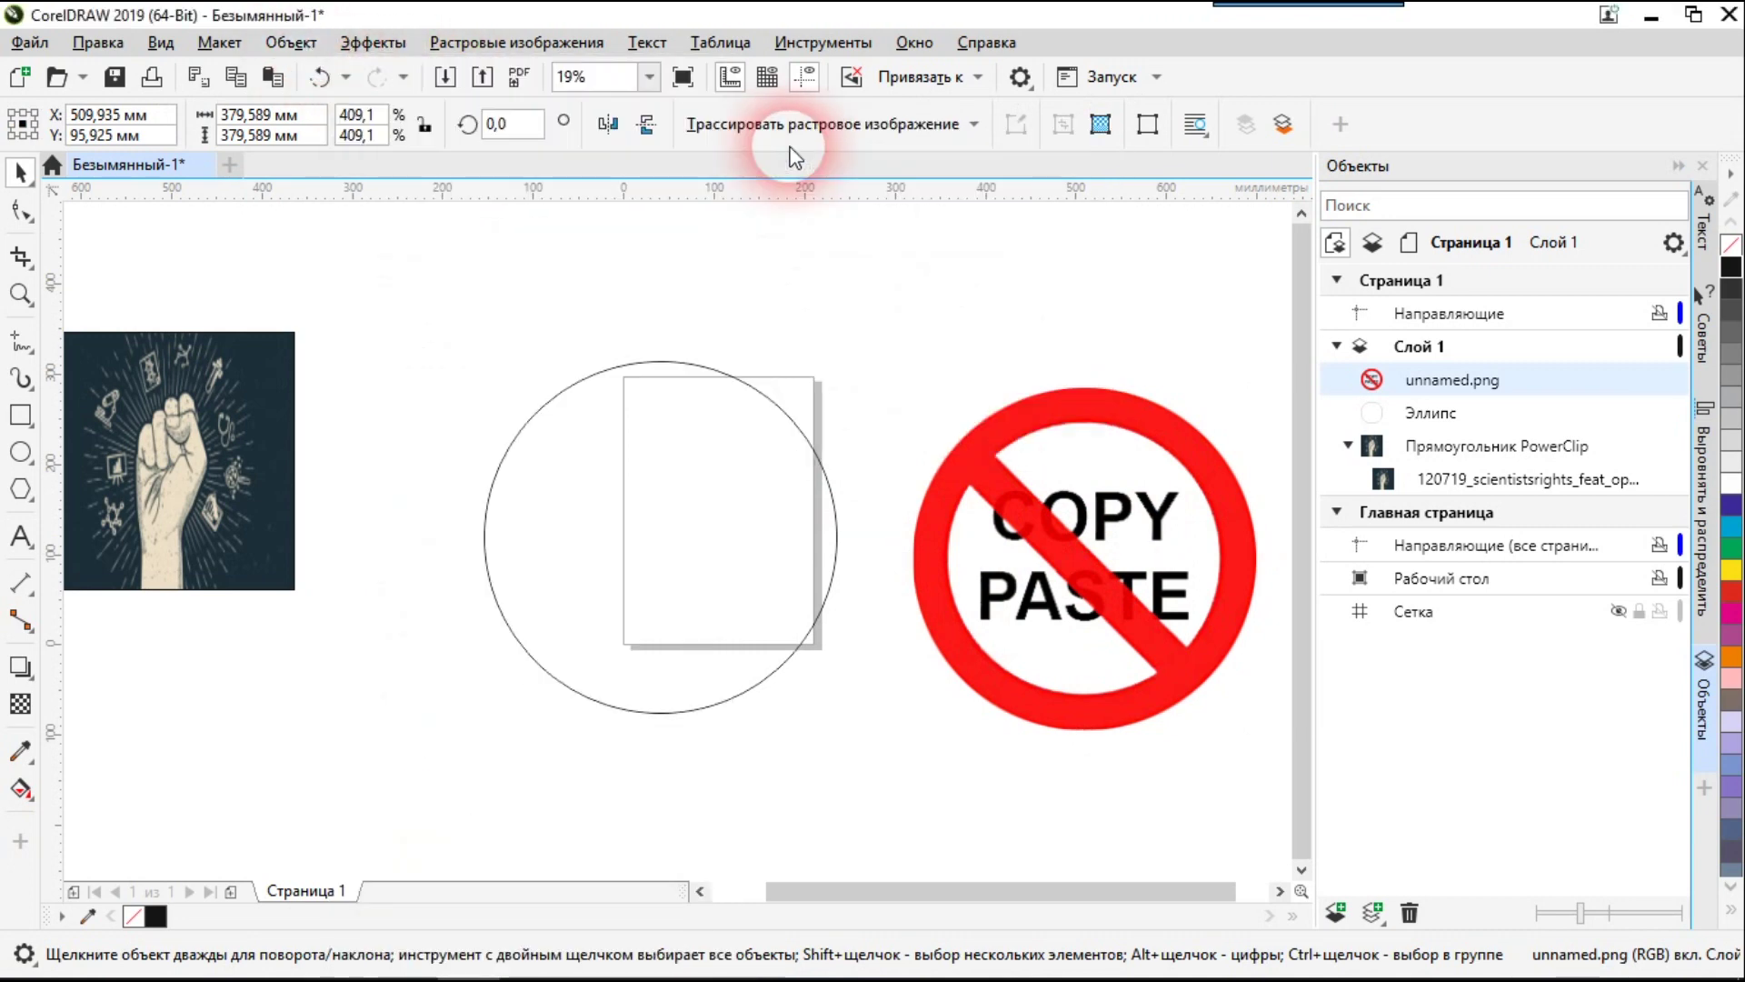
{"action": "left_click", "coordinate": [661, 479]}
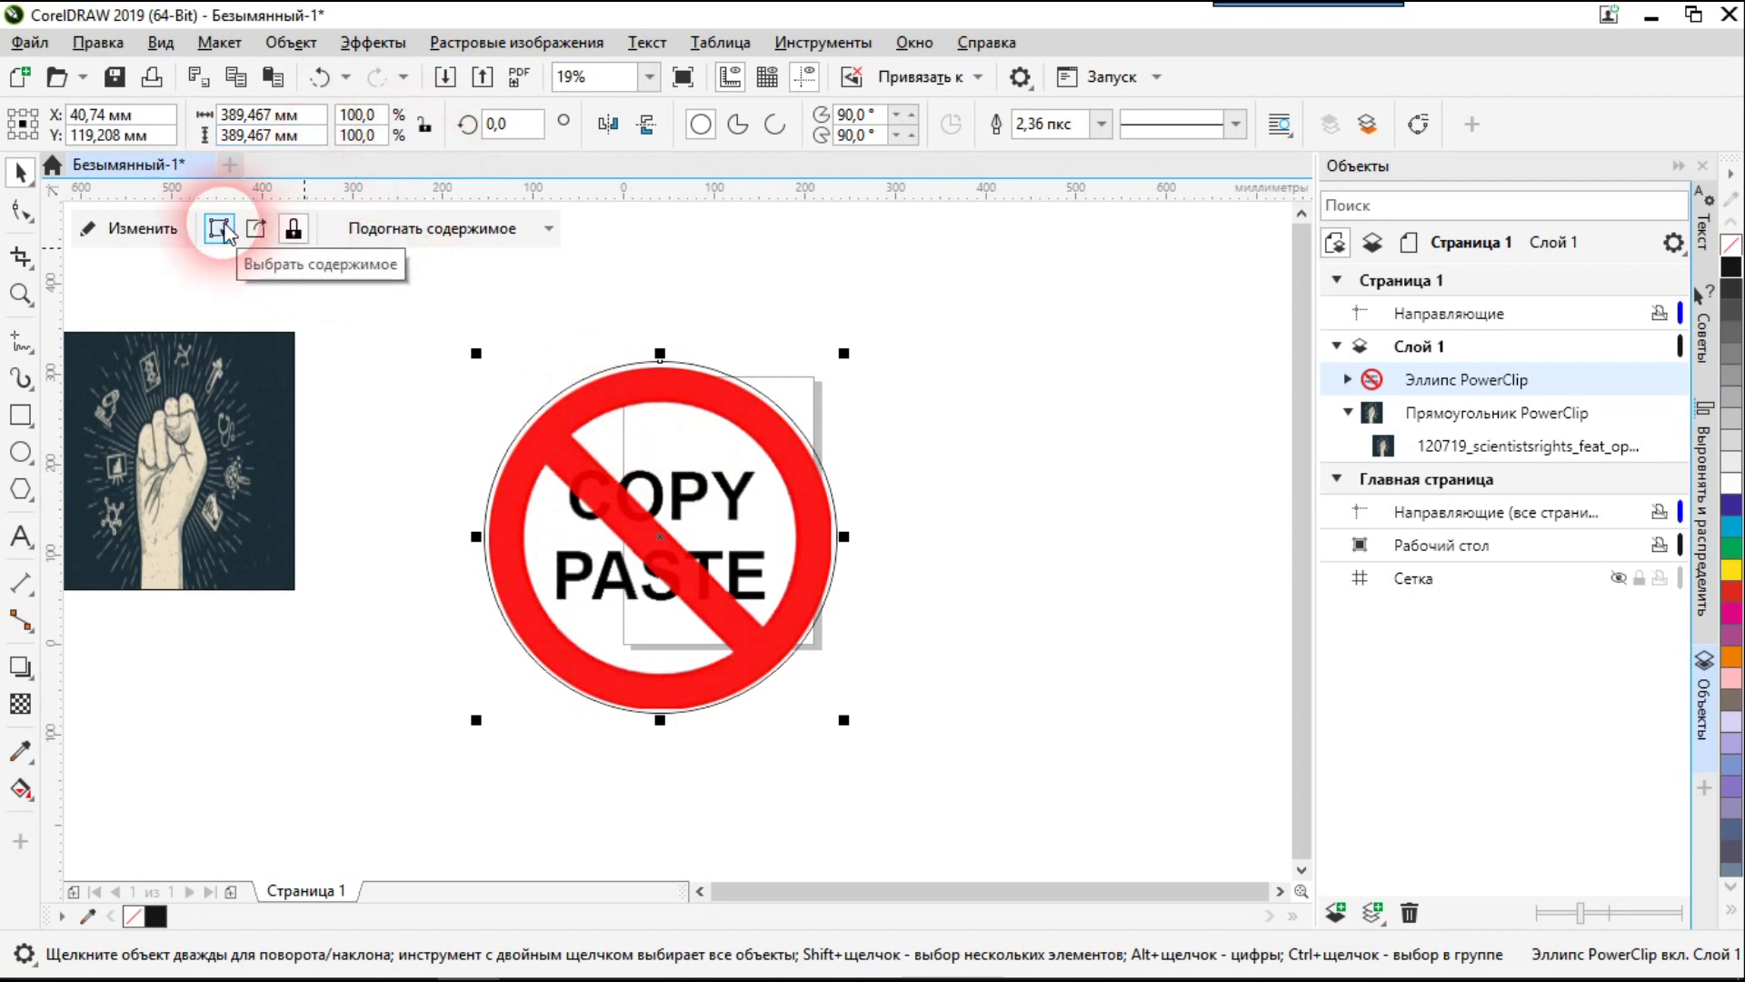
Center the circle's PowerClip contents, then fit them proportionally inside the frame
{"action": "left_click", "coordinate": [454, 230]}
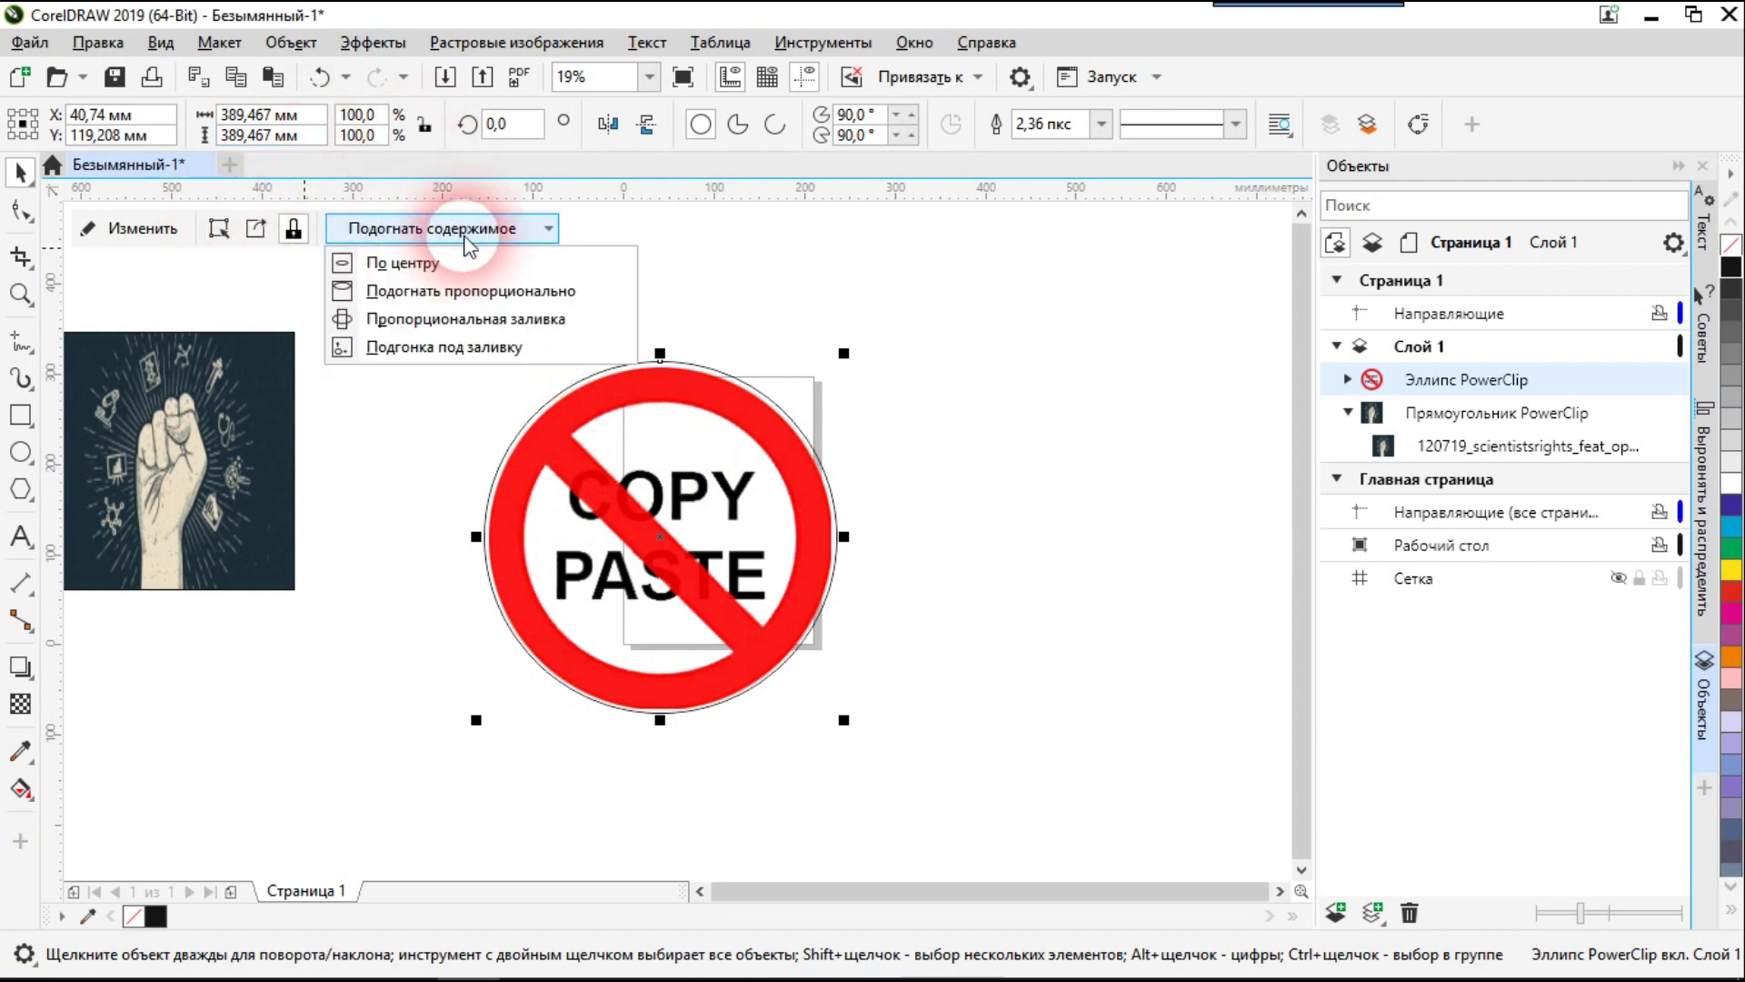
{"action": "left_click", "coordinate": [407, 266]}
{"action": "left_click", "coordinate": [445, 229]}
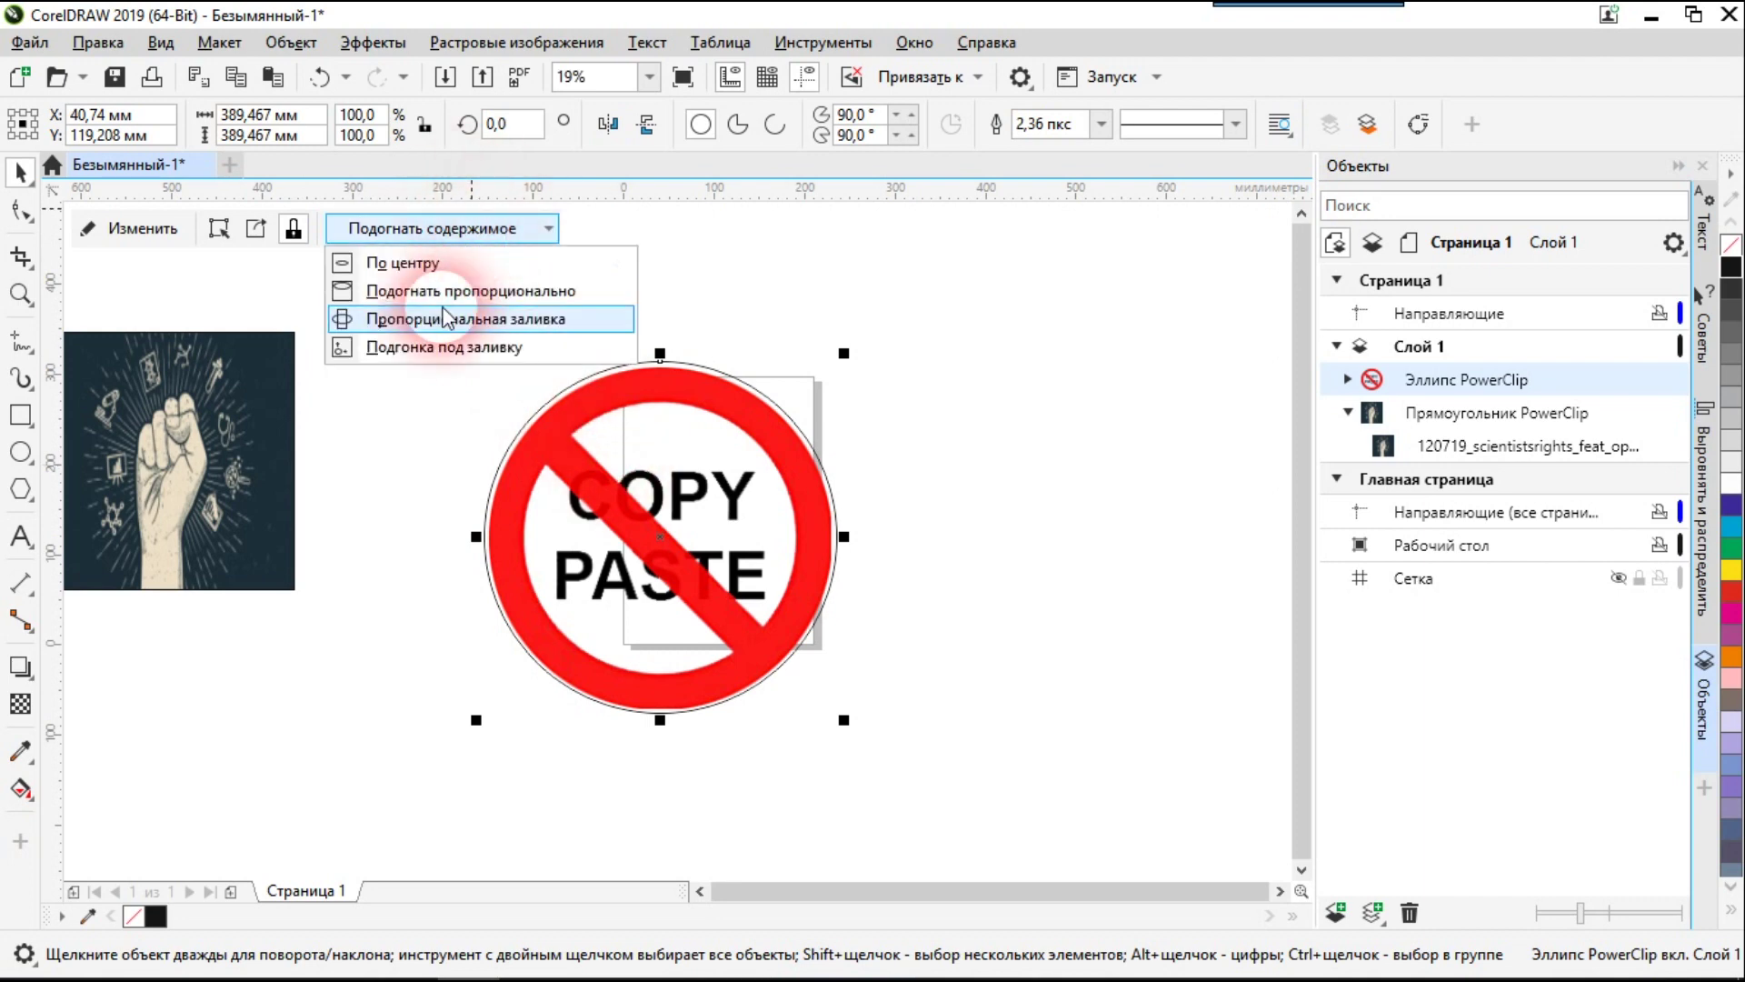
{"action": "left_click", "coordinate": [393, 293]}
{"action": "left_click", "coordinate": [621, 442]}
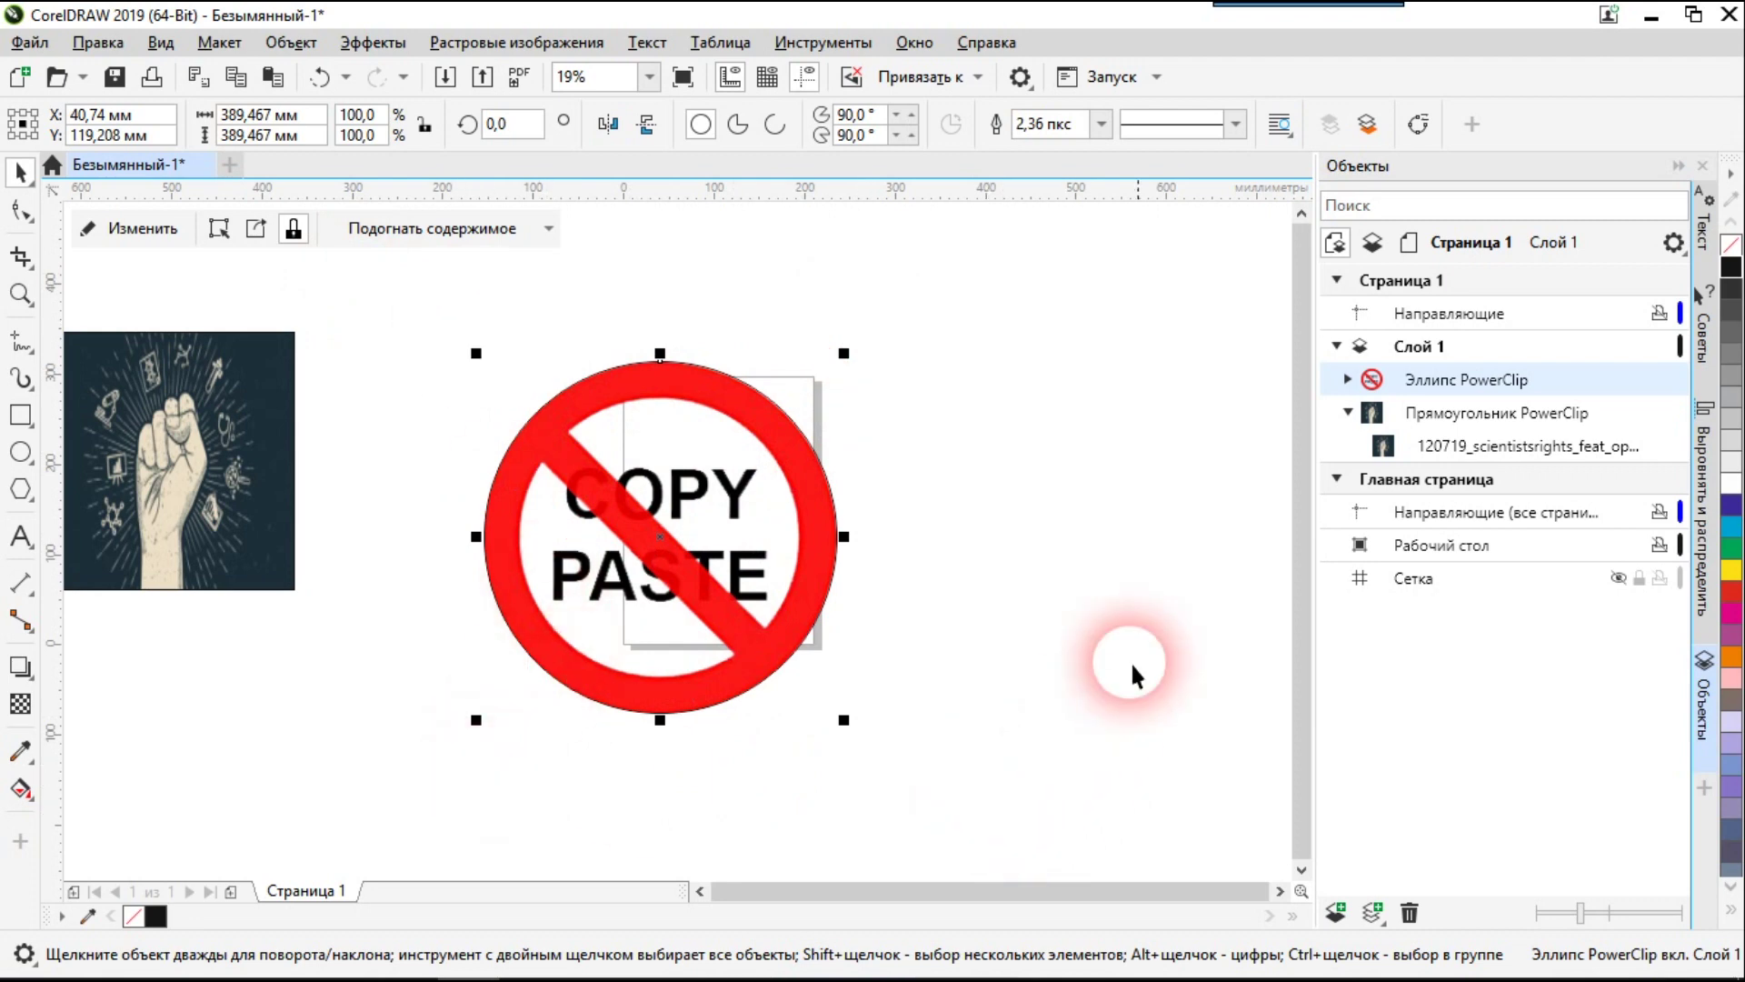
Remove the circle frame's outline by setting its width to none
{"action": "left_click", "coordinate": [1058, 595]}
{"action": "left_click", "coordinate": [725, 460]}
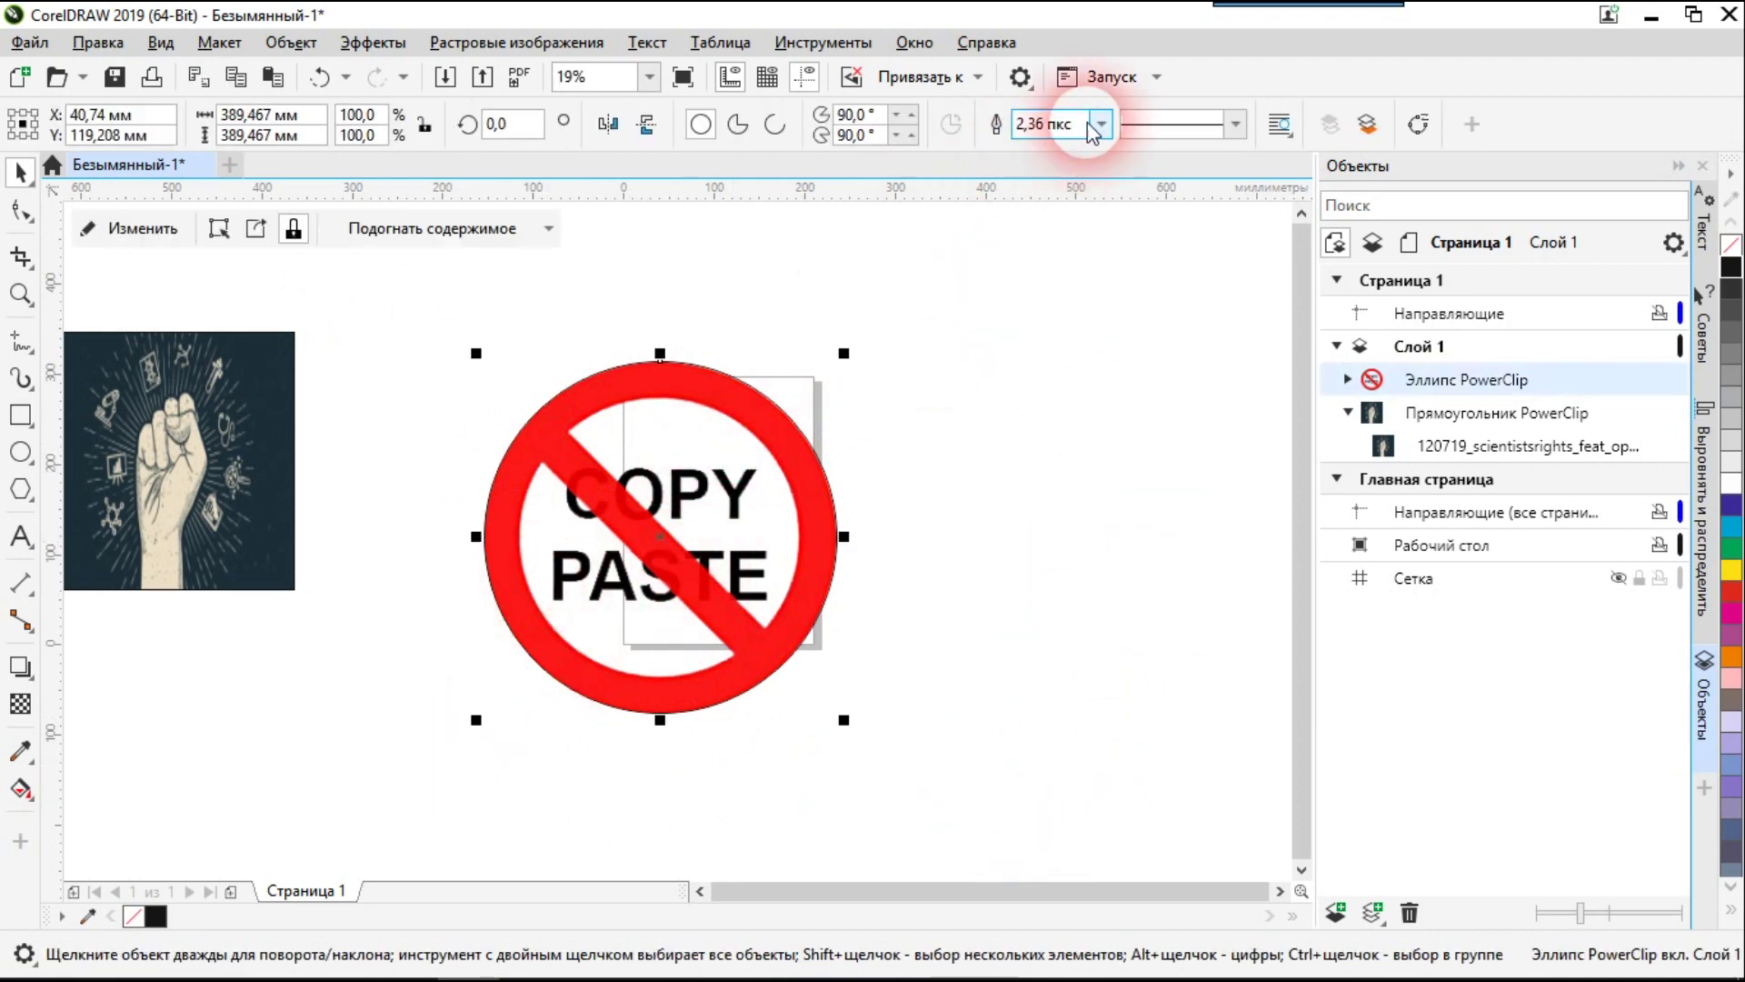
{"action": "scroll", "coordinate": [732, 362], "scroll_direction": "up", "scroll_amount": 5}
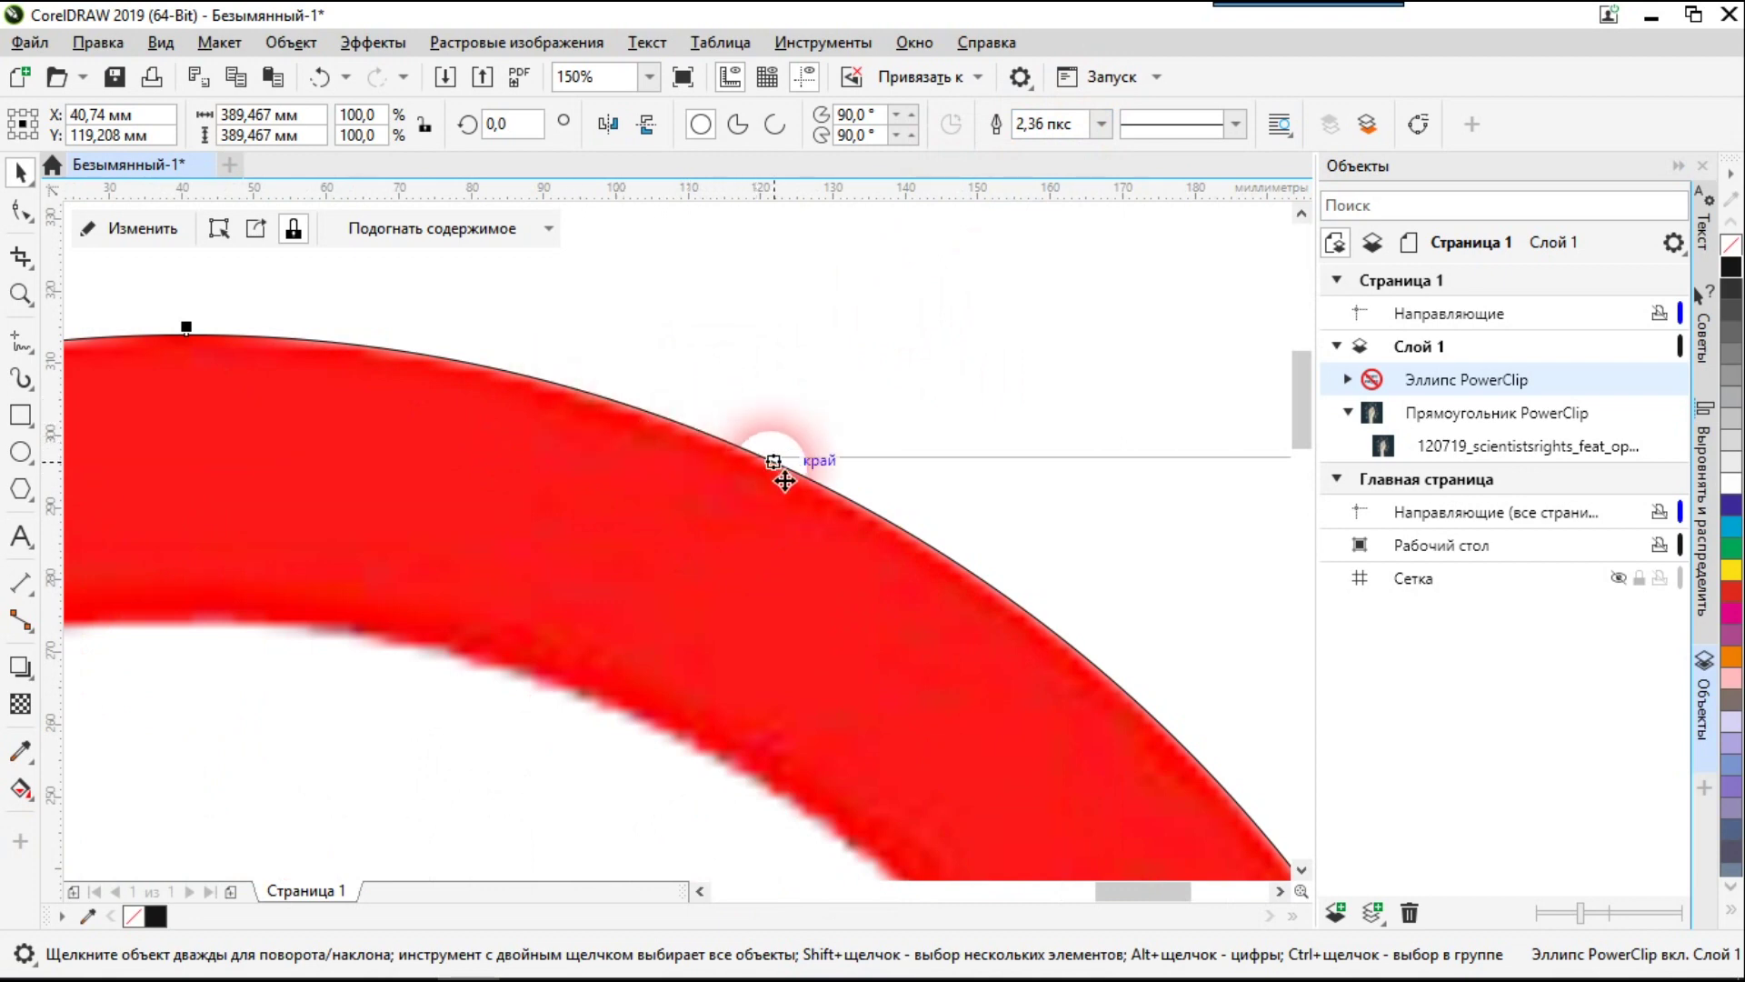
{"action": "left_click", "coordinate": [1102, 124]}
{"action": "left_click", "coordinate": [1022, 156]}
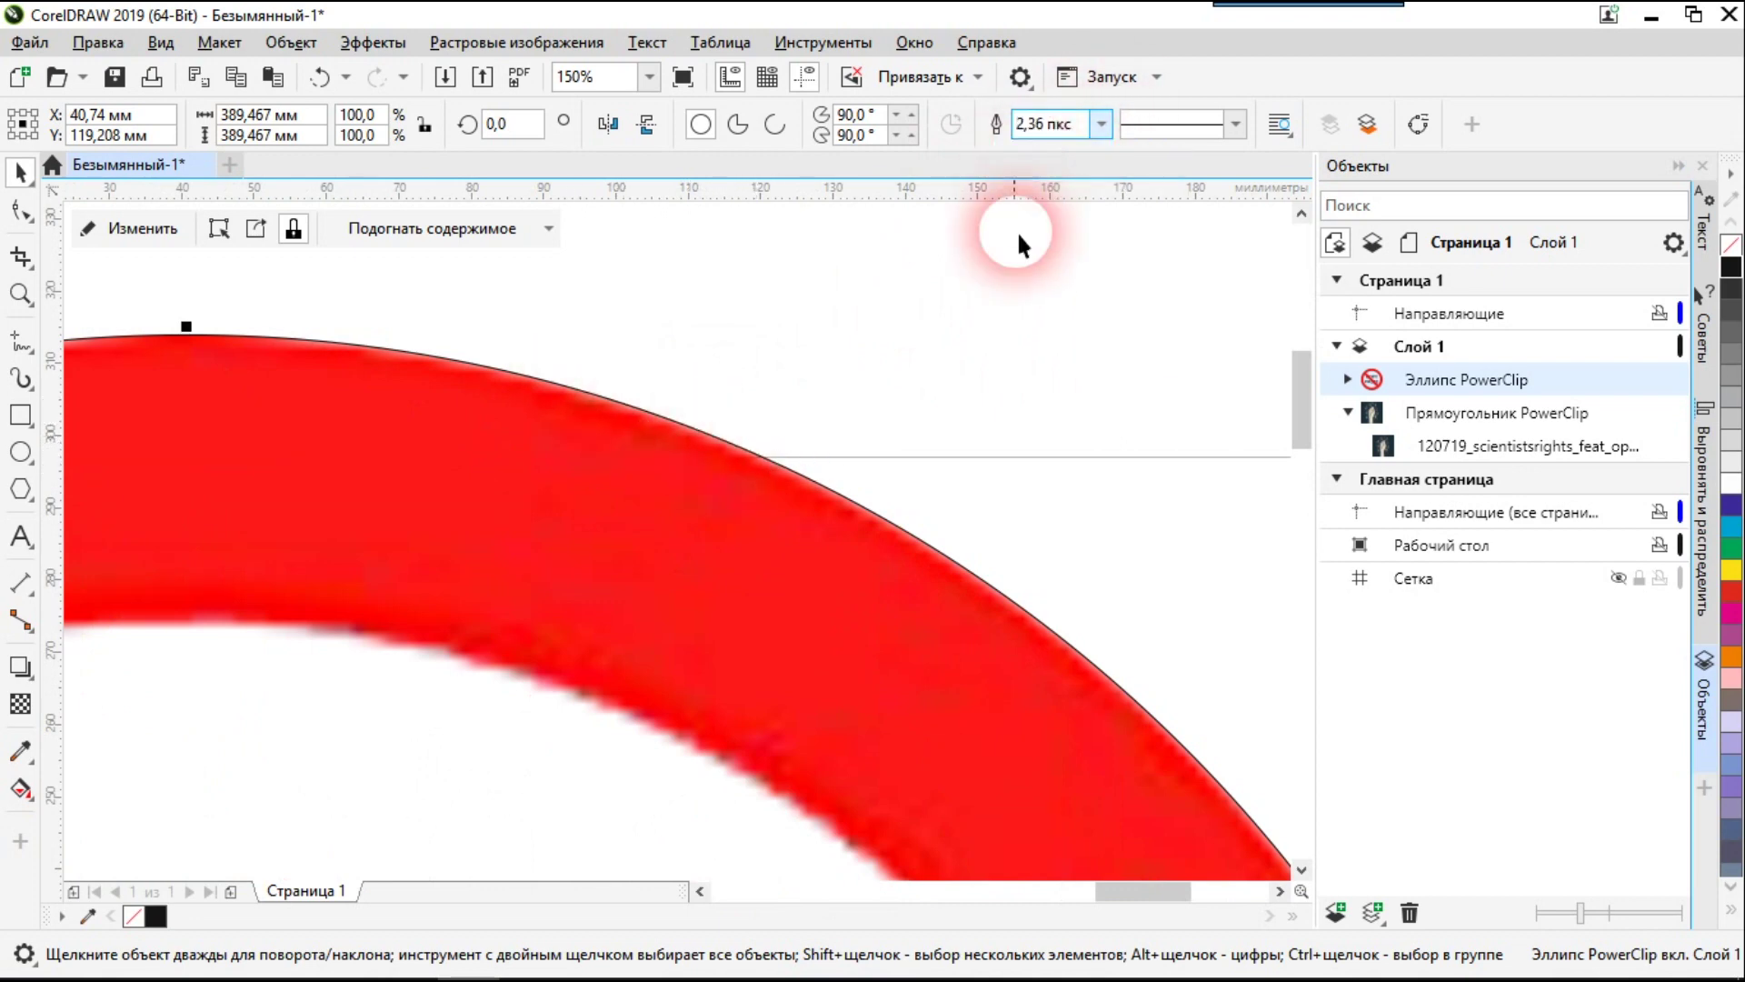
{"action": "scroll", "coordinate": [989, 401], "scroll_direction": "down", "scroll_amount": 7}
{"action": "scroll", "coordinate": [989, 401], "scroll_direction": "up", "scroll_amount": 2}
{"action": "left_click", "coordinate": [780, 576]}
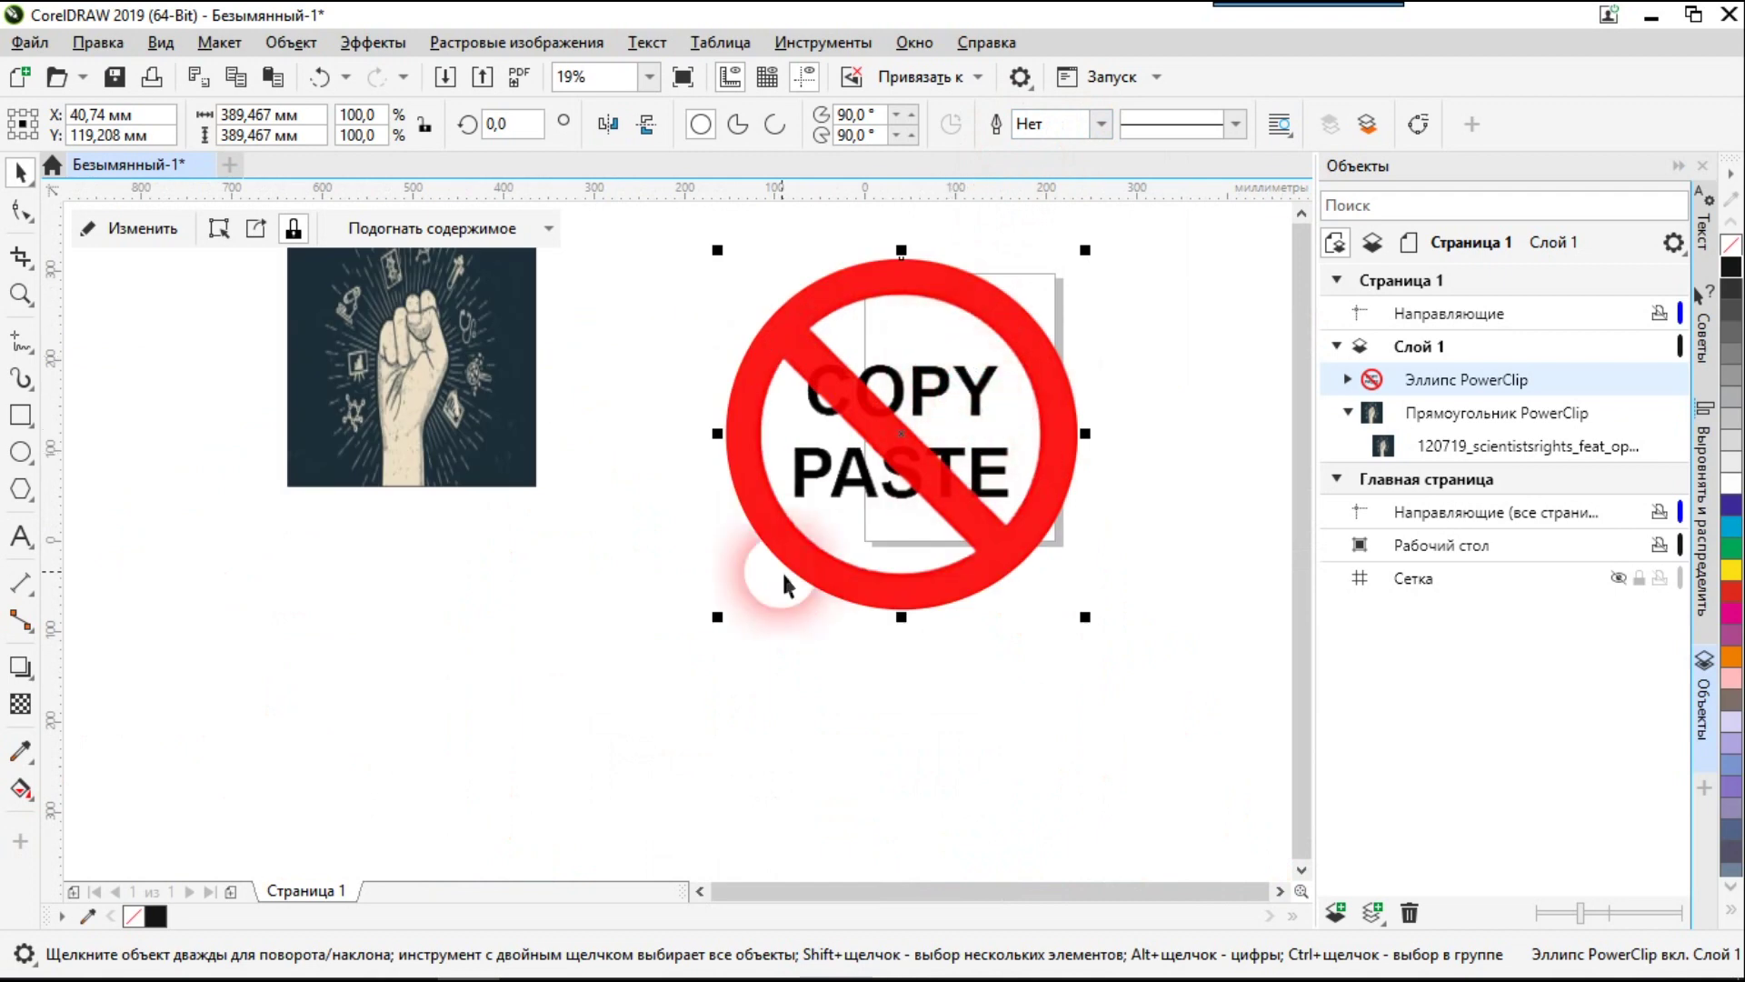
Move the circular PowerClip slightly left and up over the page
{"action": "left_click", "coordinate": [567, 598]}
{"action": "left_click_drag", "start_coordinate": [568, 598], "coordinate": [784, 425]}
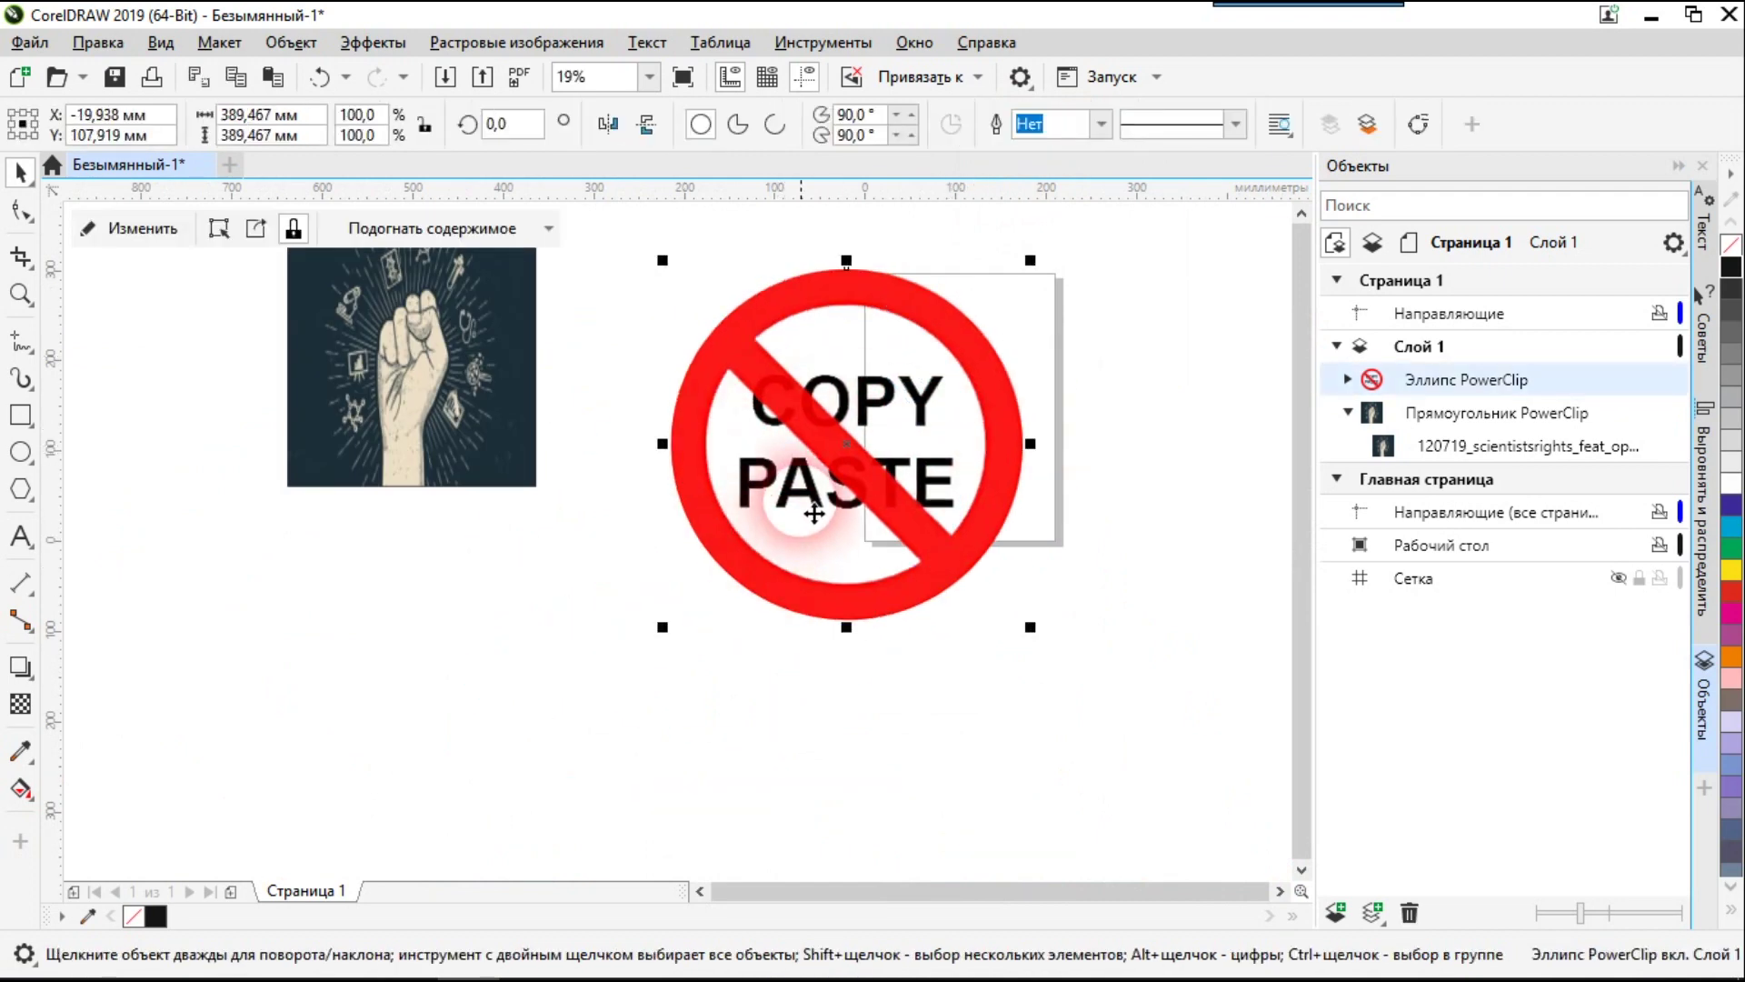
Shift the circular PowerClip a little further up over the page and deselect it
{"action": "left_click_drag", "start_coordinate": [815, 510], "coordinate": [794, 443]}
{"action": "left_click", "coordinate": [515, 630]}
Create artistic text below the images with the Text tool at 72 pt and enter CompScience
{"action": "left_click", "coordinate": [36, 544]}
{"action": "left_click", "coordinate": [400, 661]}
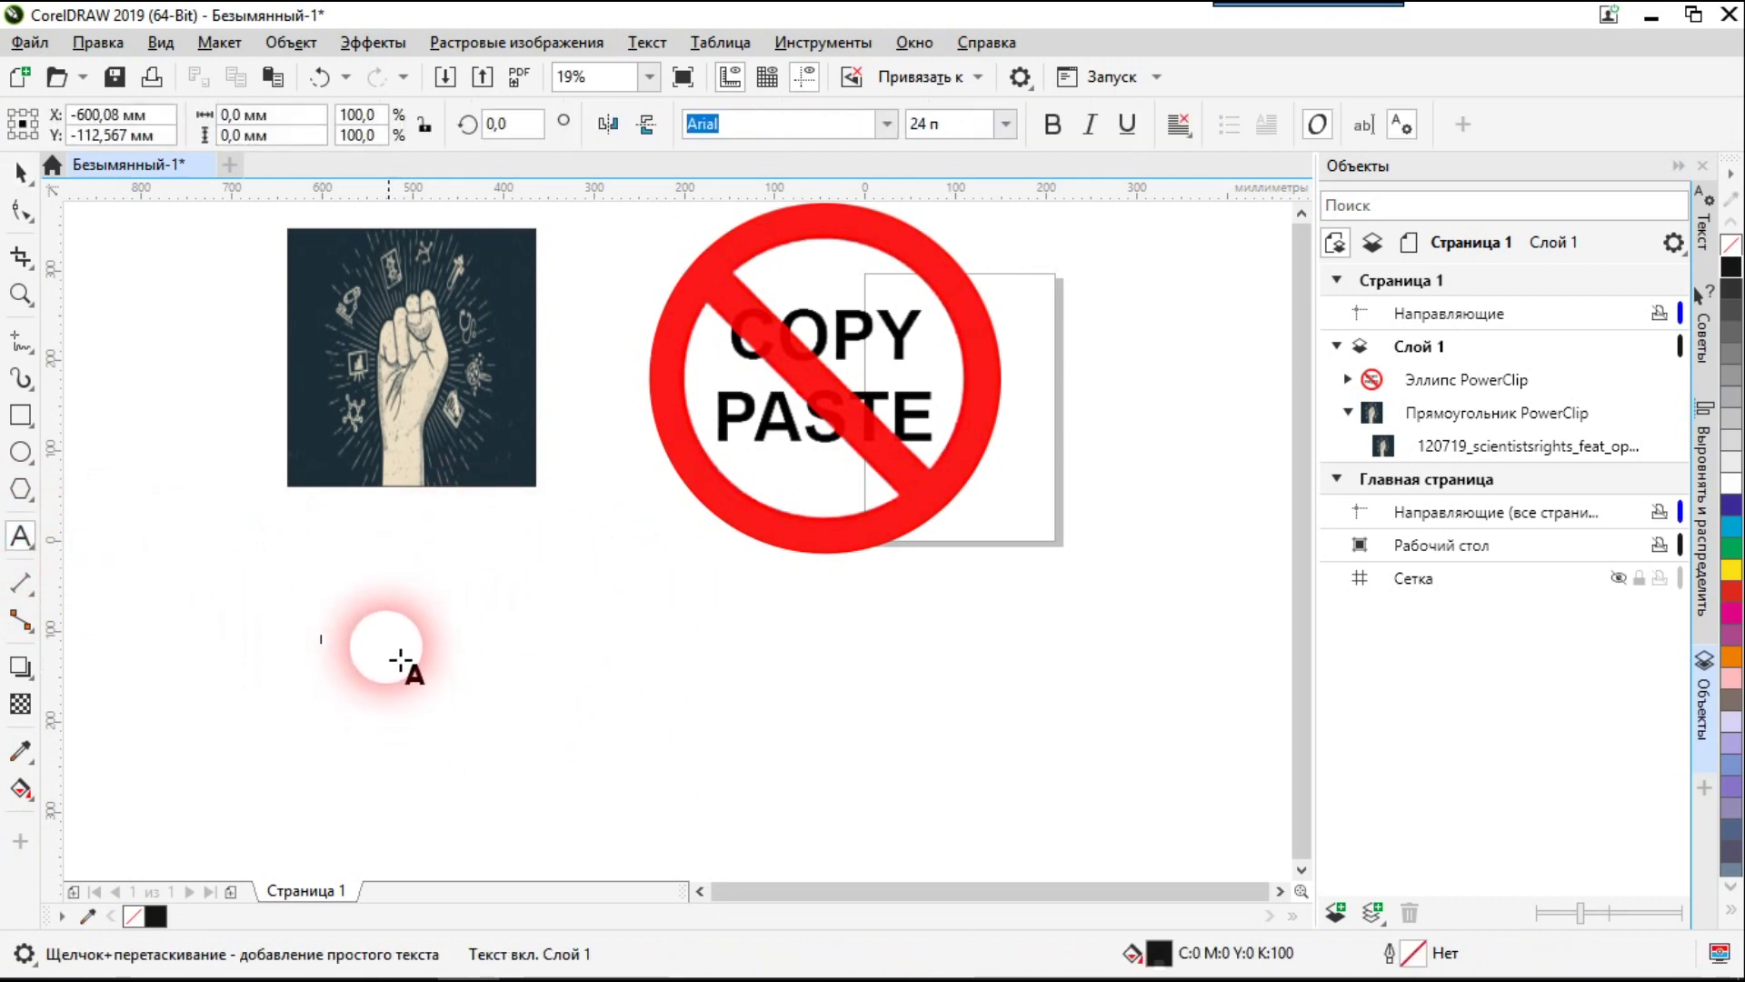
{"action": "left_click", "coordinate": [913, 125]}
{"action": "left_click_drag", "start_coordinate": [981, 132], "coordinate": [875, 162]}
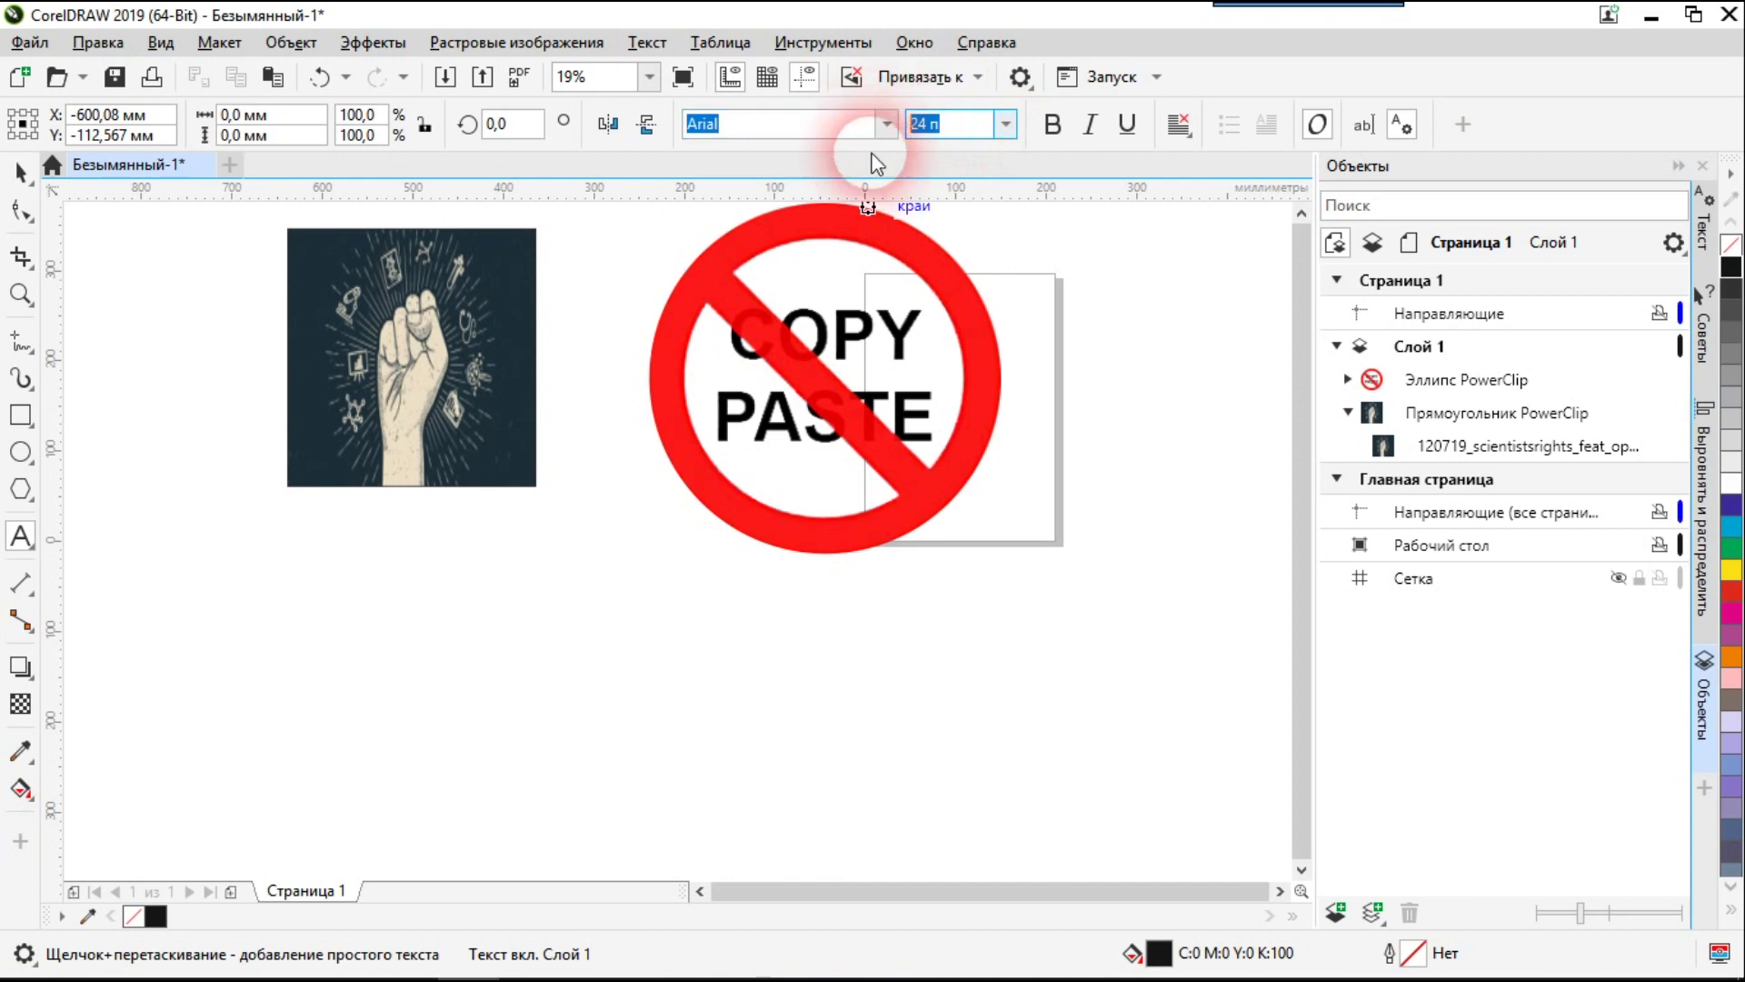
{"action": "type", "text": "72"}
{"action": "left_click", "coordinate": [875, 163]}
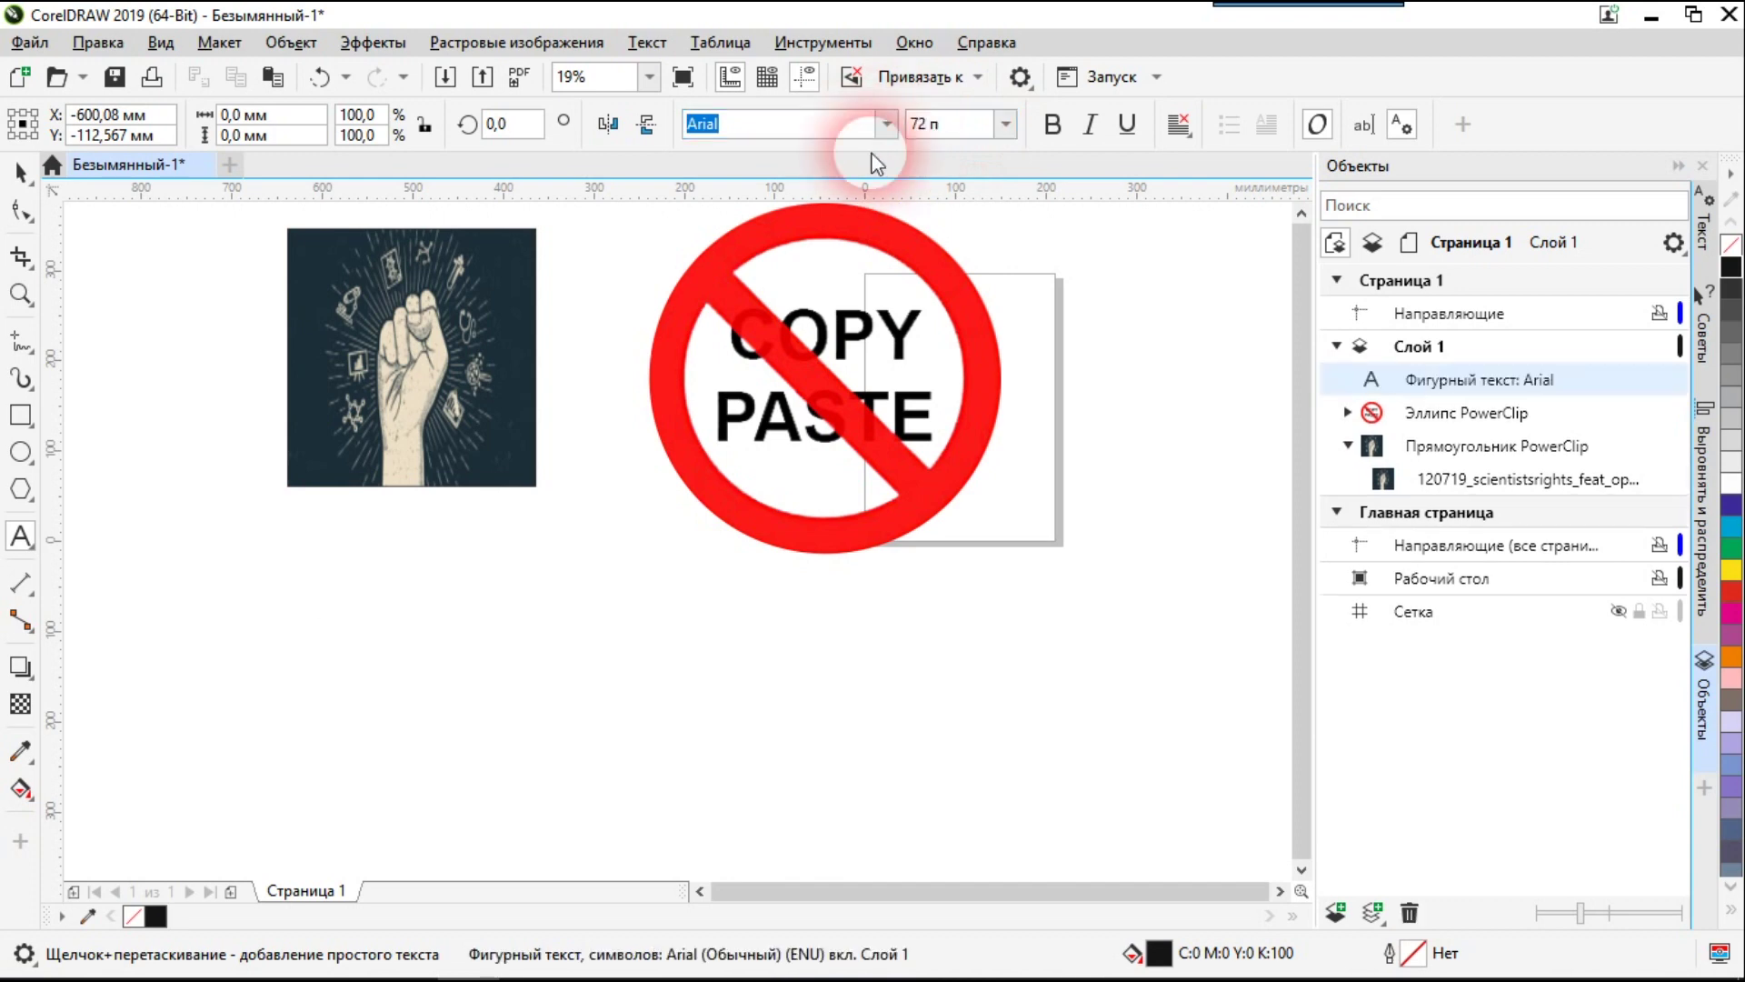
{"action": "left_click", "coordinate": [349, 636]}
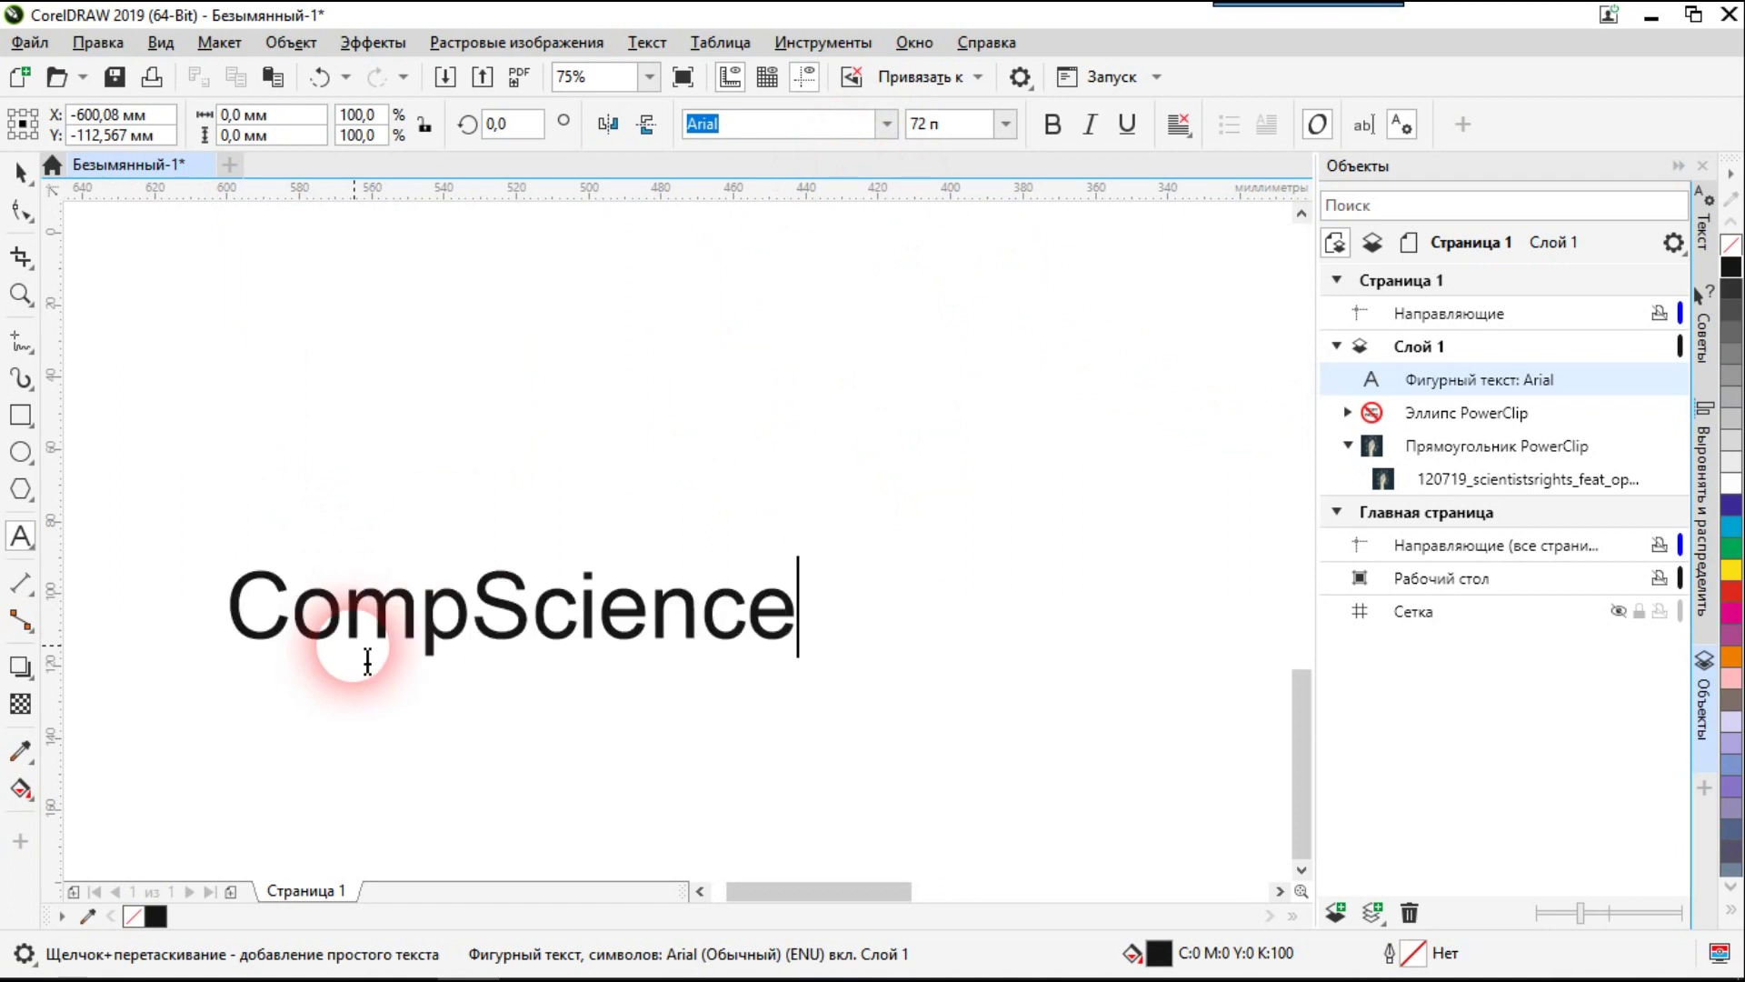
Enlarge the CompScience text to about 106 pt and make it bold
{"action": "left_click_drag", "start_coordinate": [806, 670], "coordinate": [1073, 850]}
{"action": "left_click", "coordinate": [20, 170]}
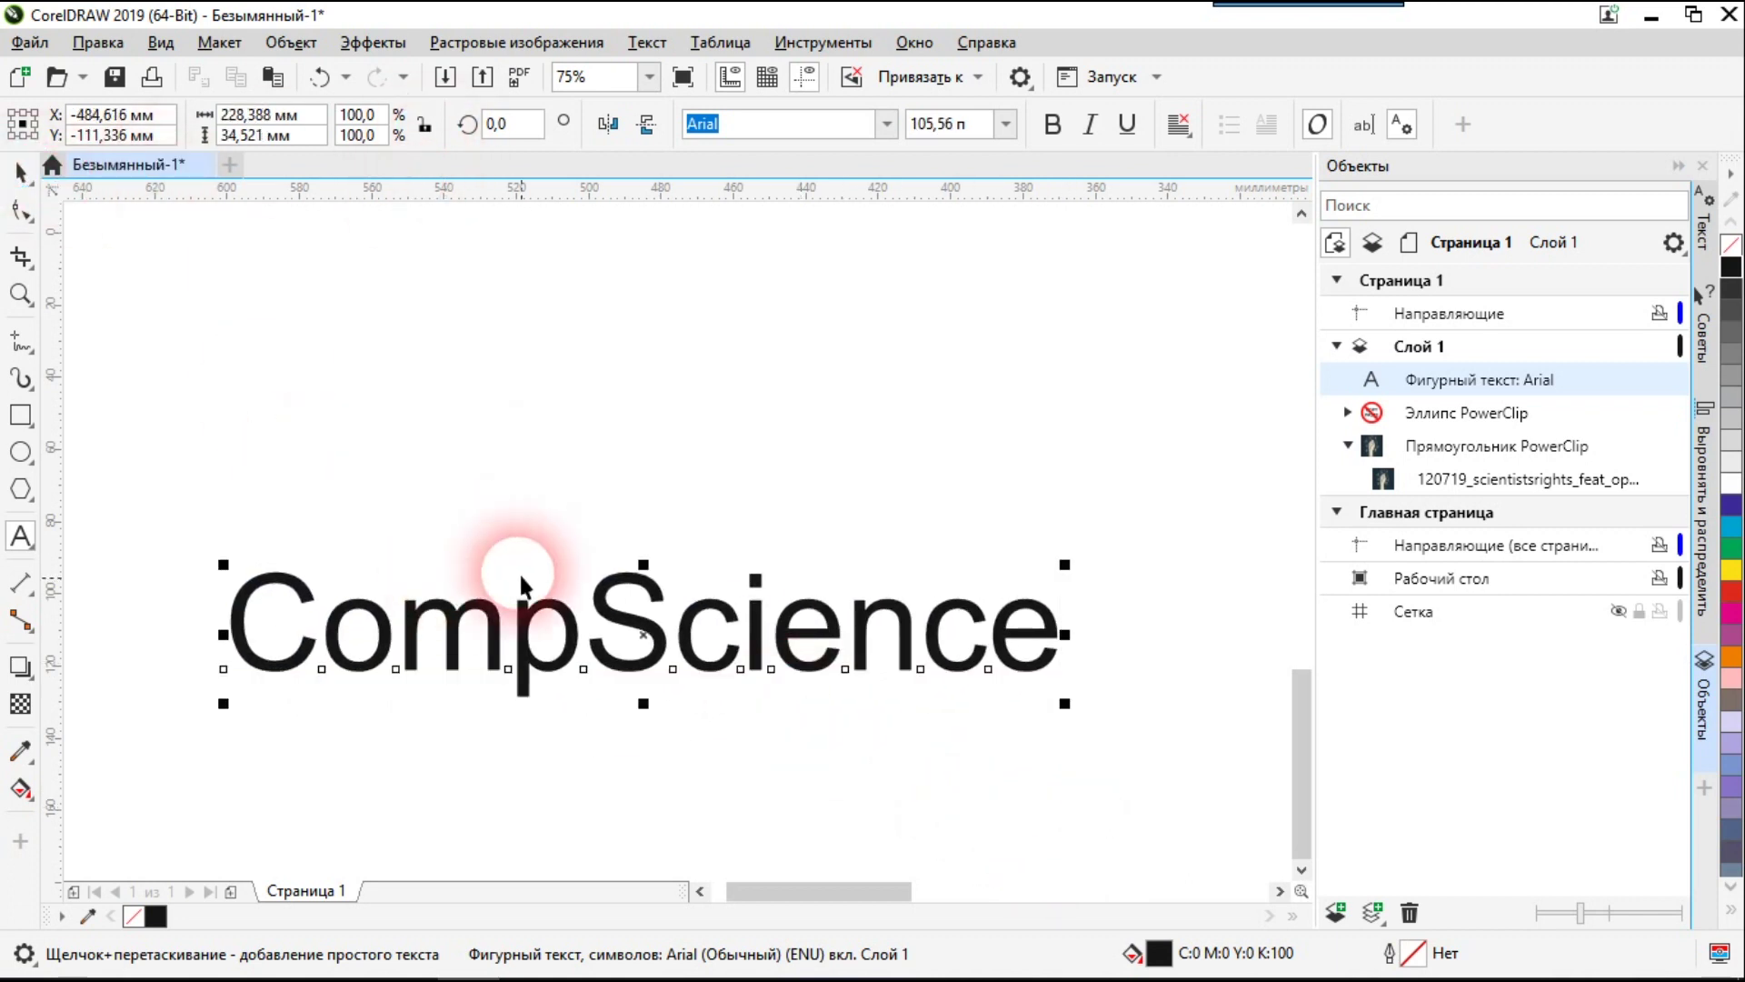
{"action": "left_click", "coordinate": [1047, 129]}
Scale the CompScience text up from its corner and move it higher on the page
{"action": "left_click_drag", "start_coordinate": [227, 547], "coordinate": [66, 385]}
{"action": "left_click_drag", "start_coordinate": [621, 627], "coordinate": [665, 353]}
{"action": "left_click", "coordinate": [501, 487]}
Import gmeet-logo-chamada.jpg and place it below the CompScience text
{"action": "left_click", "coordinate": [444, 76]}
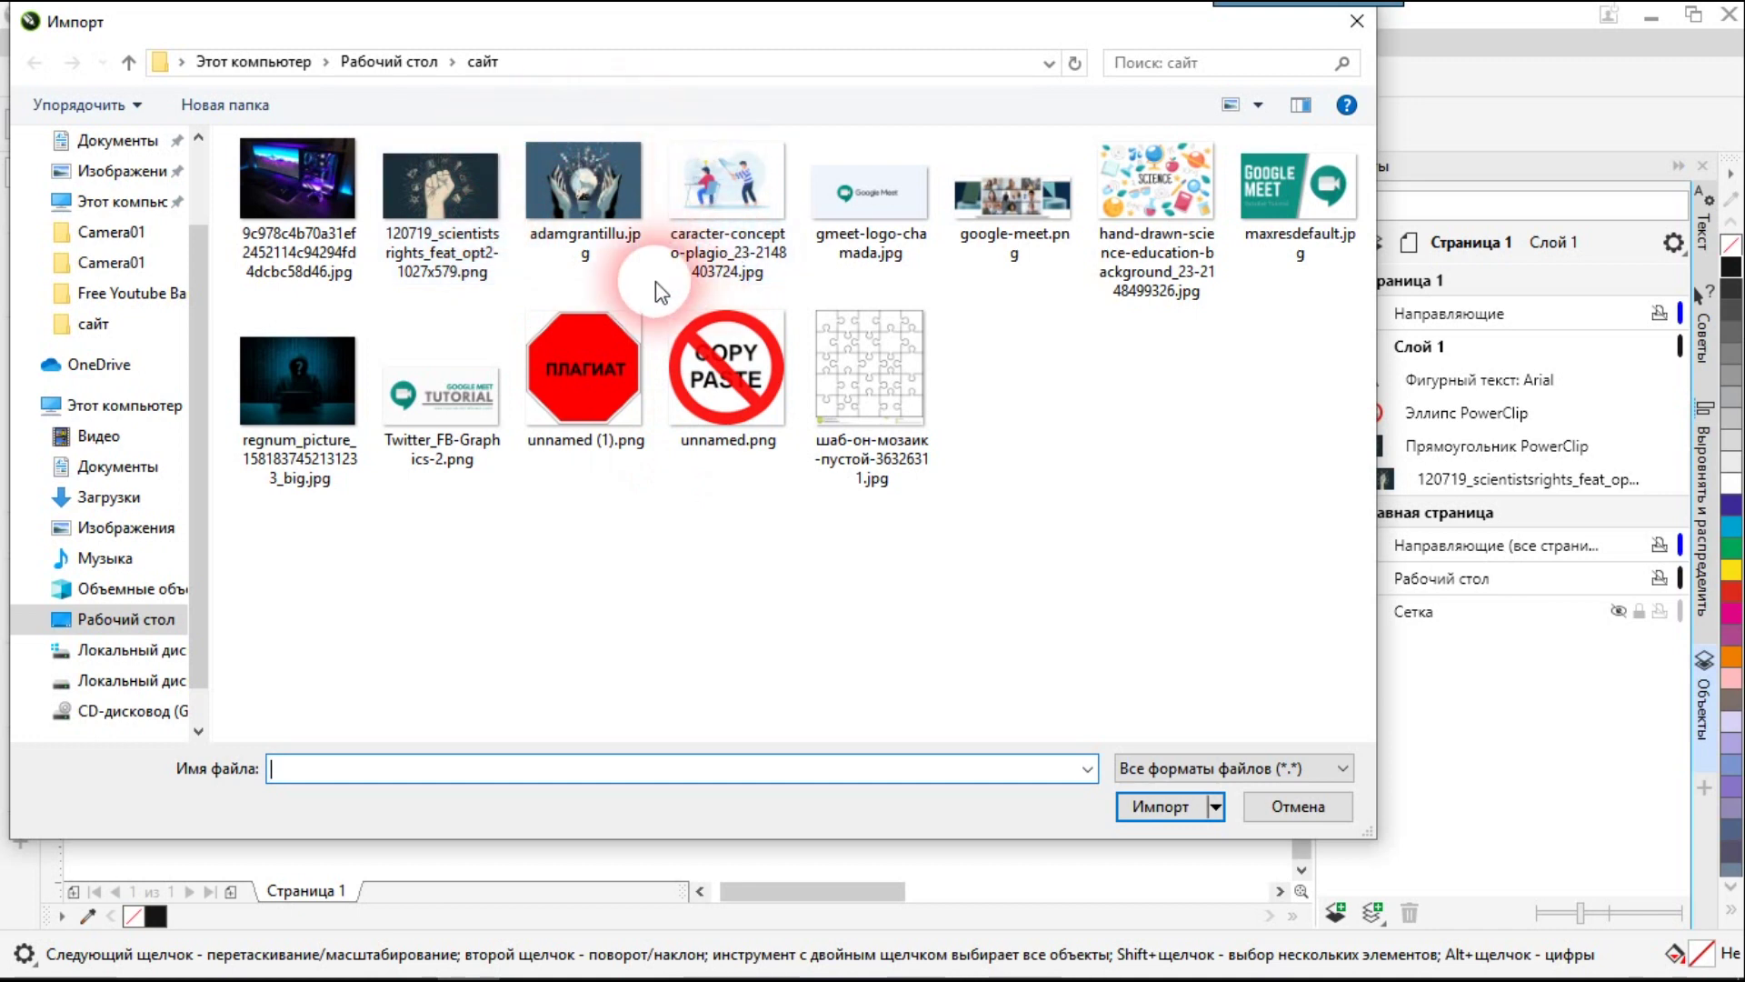
{"action": "left_click", "coordinate": [870, 238]}
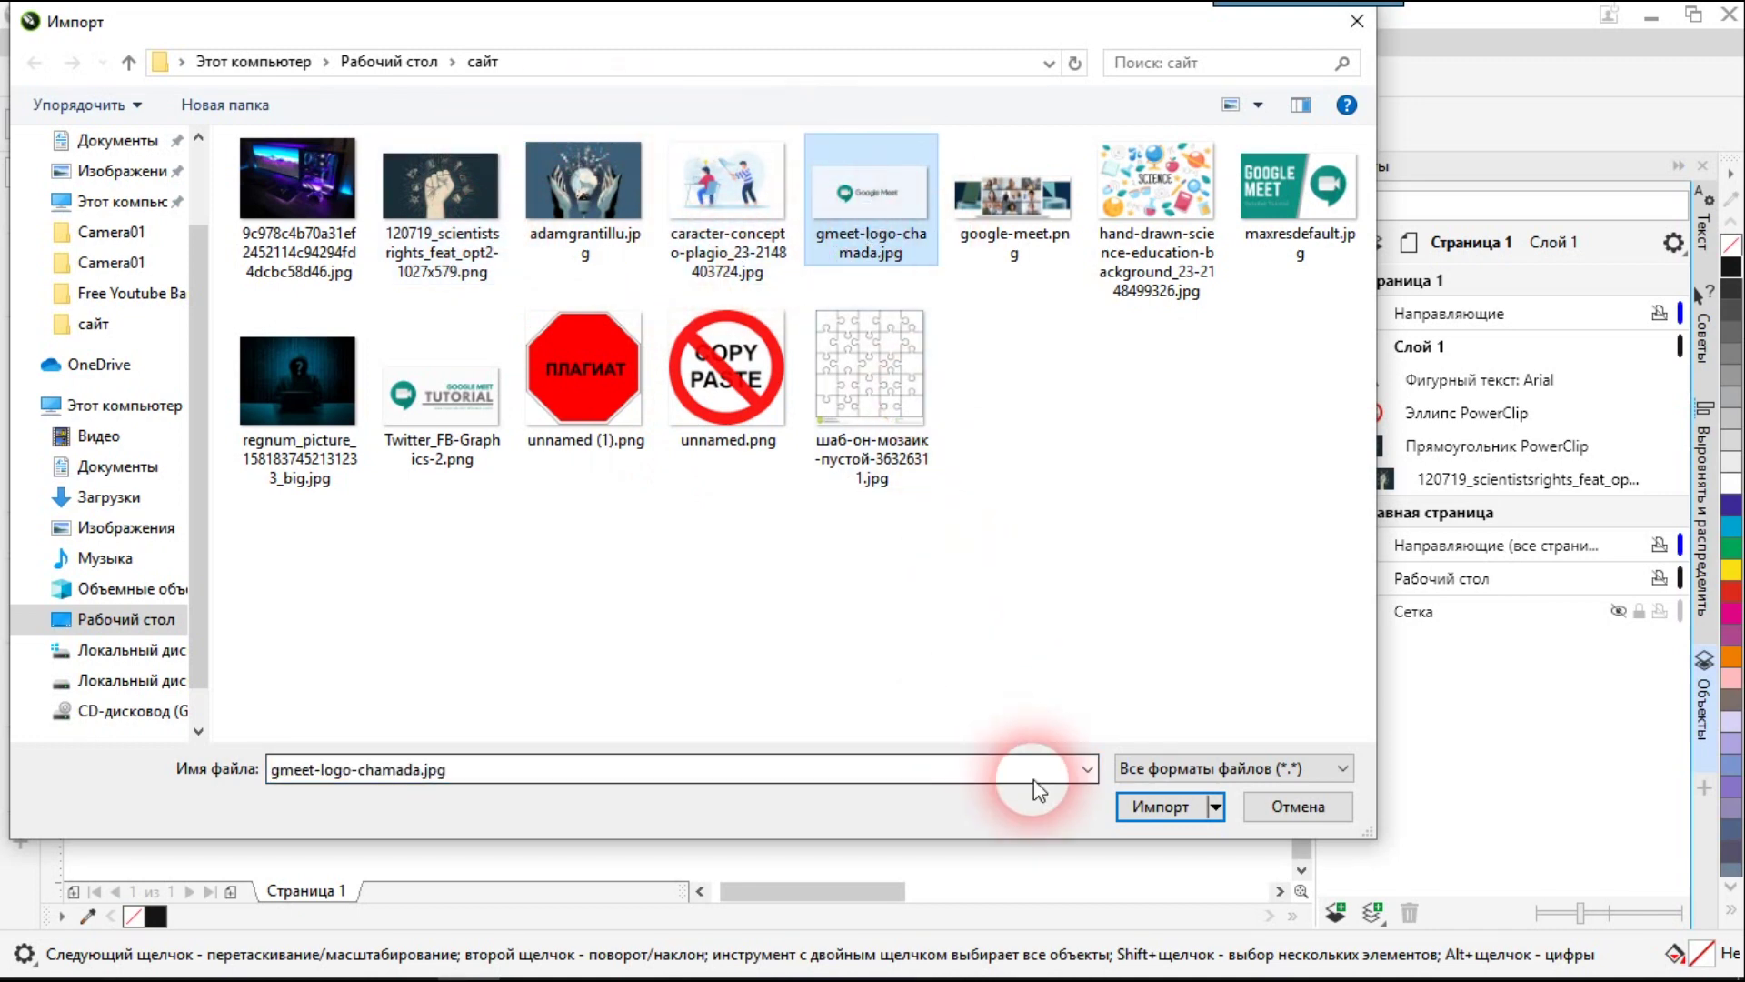
{"action": "left_click", "coordinate": [1156, 806]}
{"action": "left_click_drag", "start_coordinate": [312, 549], "coordinate": [1090, 938]}
{"action": "left_click_drag", "start_coordinate": [546, 649], "coordinate": [362, 352]}
{"action": "left_click_drag", "start_coordinate": [762, 336], "coordinate": [909, 650]}
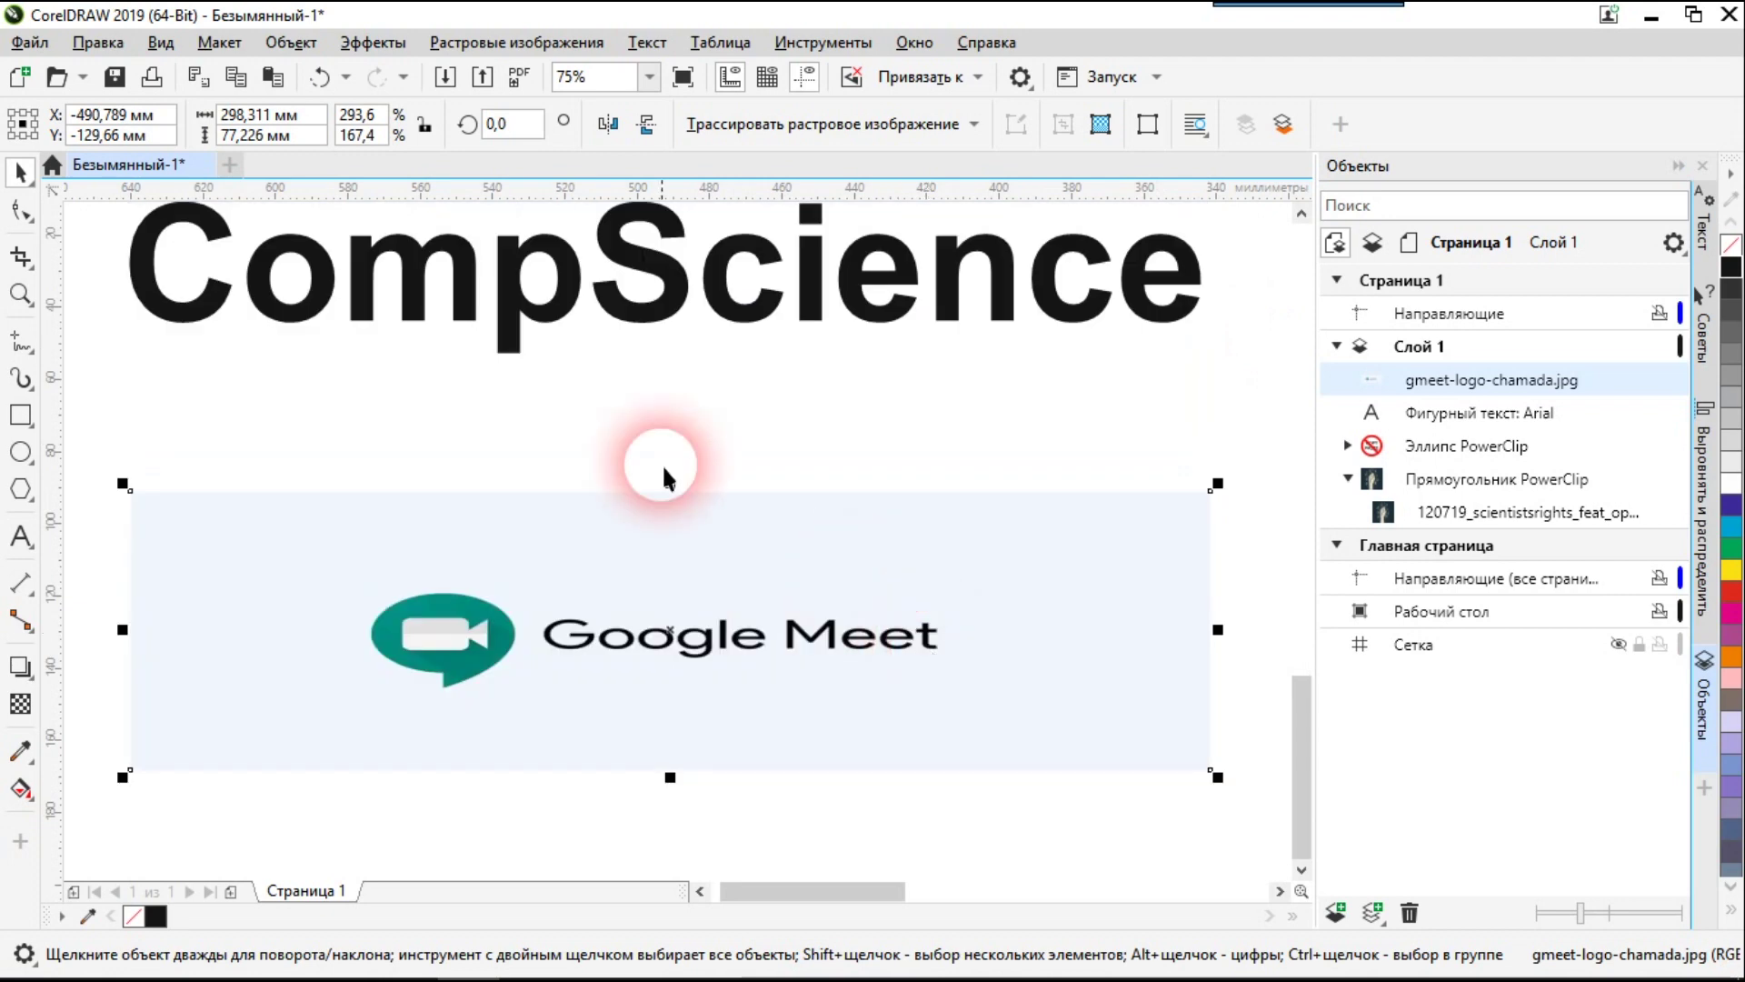
Stretch the Google Meet image vertically to about 96 mm tall
{"action": "scroll", "coordinate": [651, 373], "scroll_direction": "down", "scroll_amount": 1}
{"action": "scroll", "coordinate": [648, 269], "scroll_direction": "up", "scroll_amount": 1}
{"action": "left_click_drag", "start_coordinate": [662, 723], "coordinate": [662, 614]}
{"action": "left_click_drag", "start_coordinate": [663, 779], "coordinate": [664, 850]}
{"action": "left_click", "coordinate": [676, 664]}
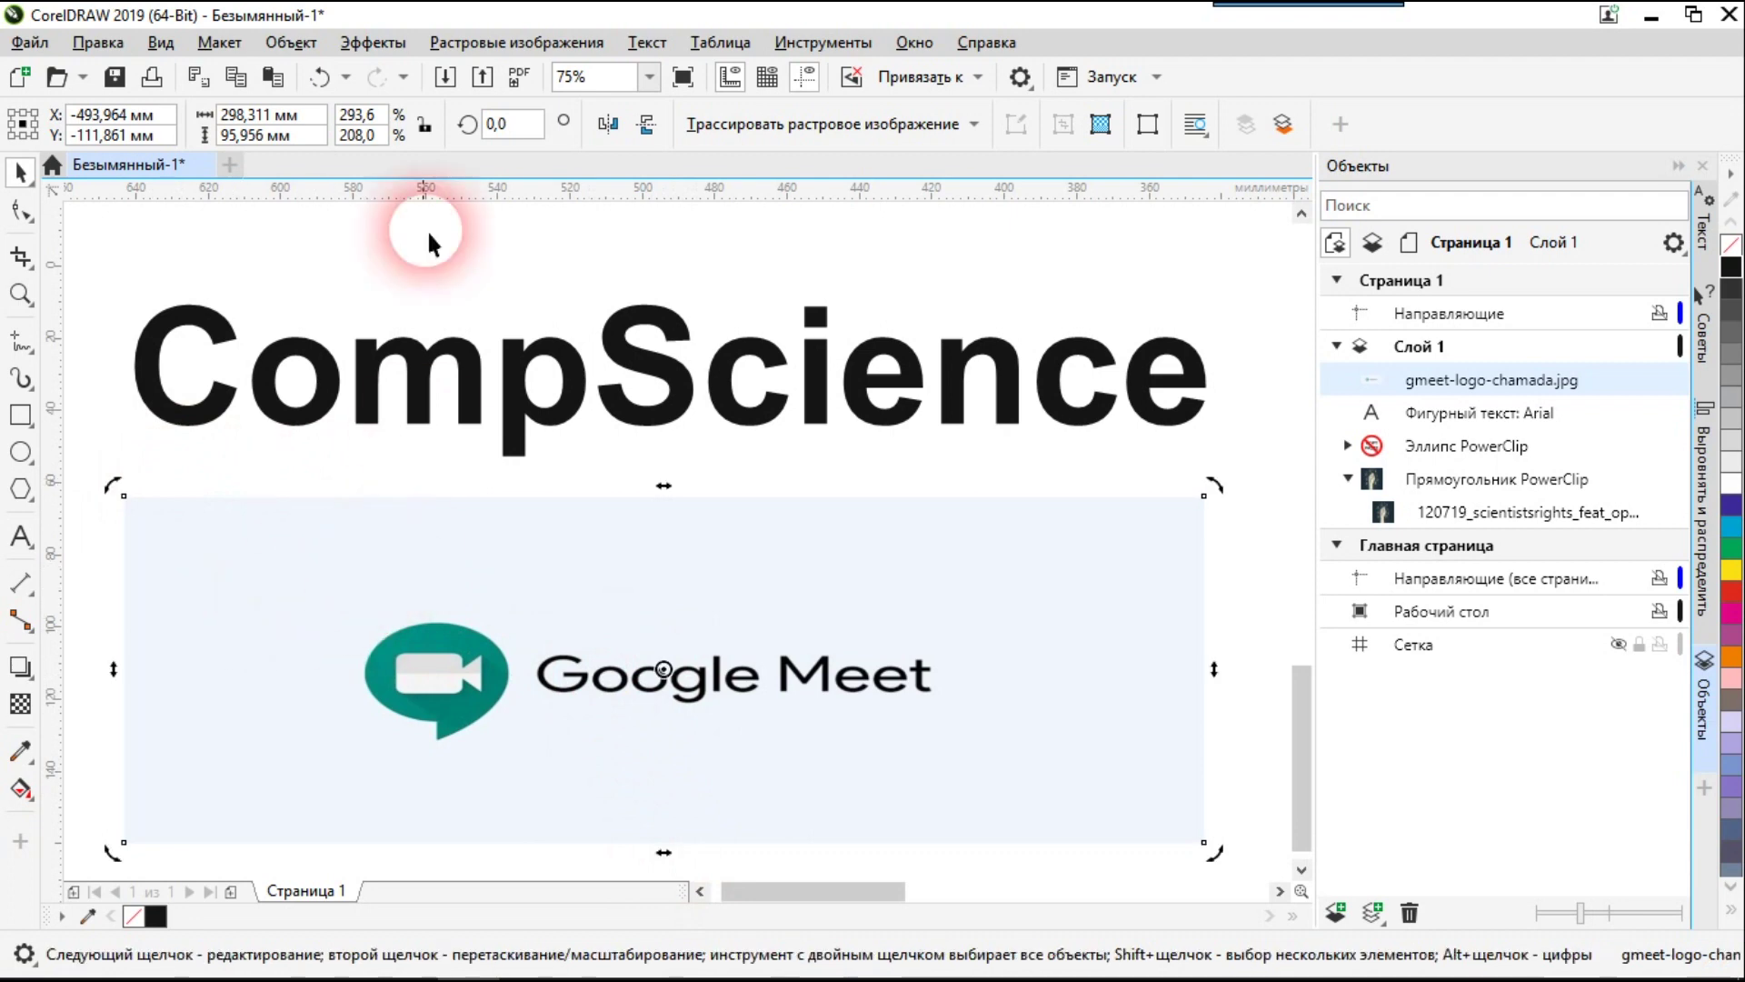
Place the Google Meet image inside the CompScience text as PowerClip content
{"action": "left_click", "coordinate": [312, 43]}
{"action": "left_click", "coordinate": [491, 134]}
{"action": "left_click", "coordinate": [802, 139]}
{"action": "left_click", "coordinate": [626, 330]}
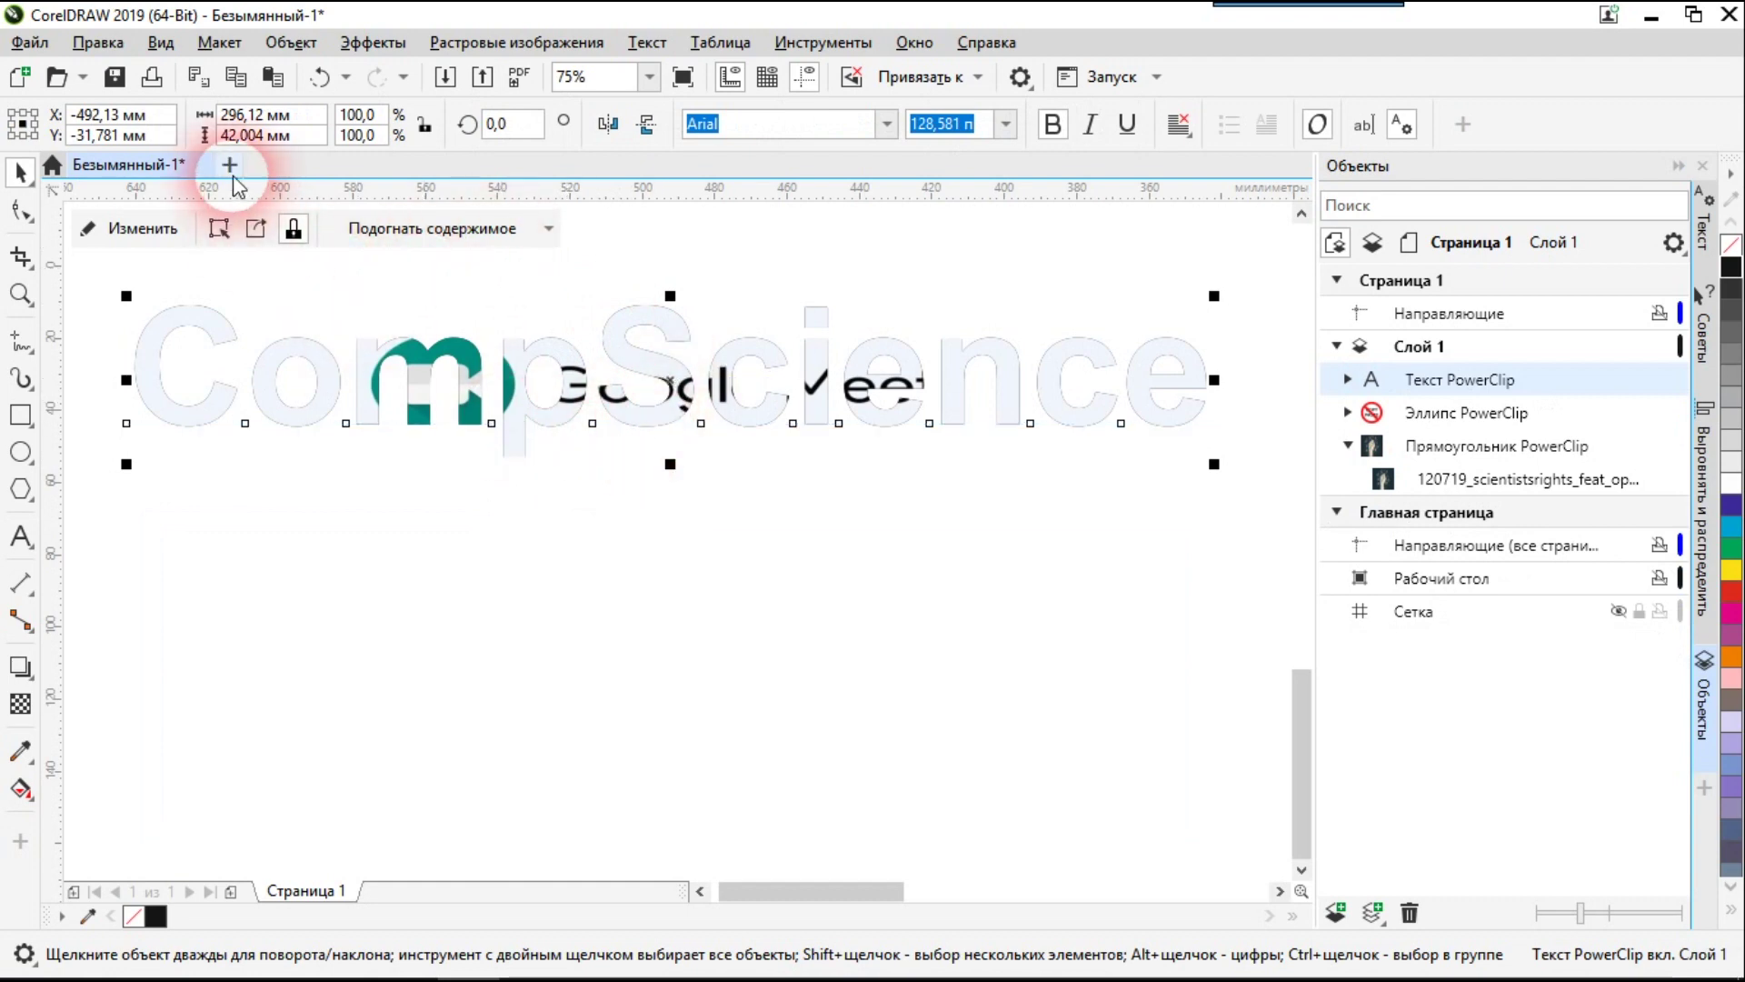
Fit the text frame's PowerClip contents proportionally
{"action": "left_click", "coordinate": [409, 233]}
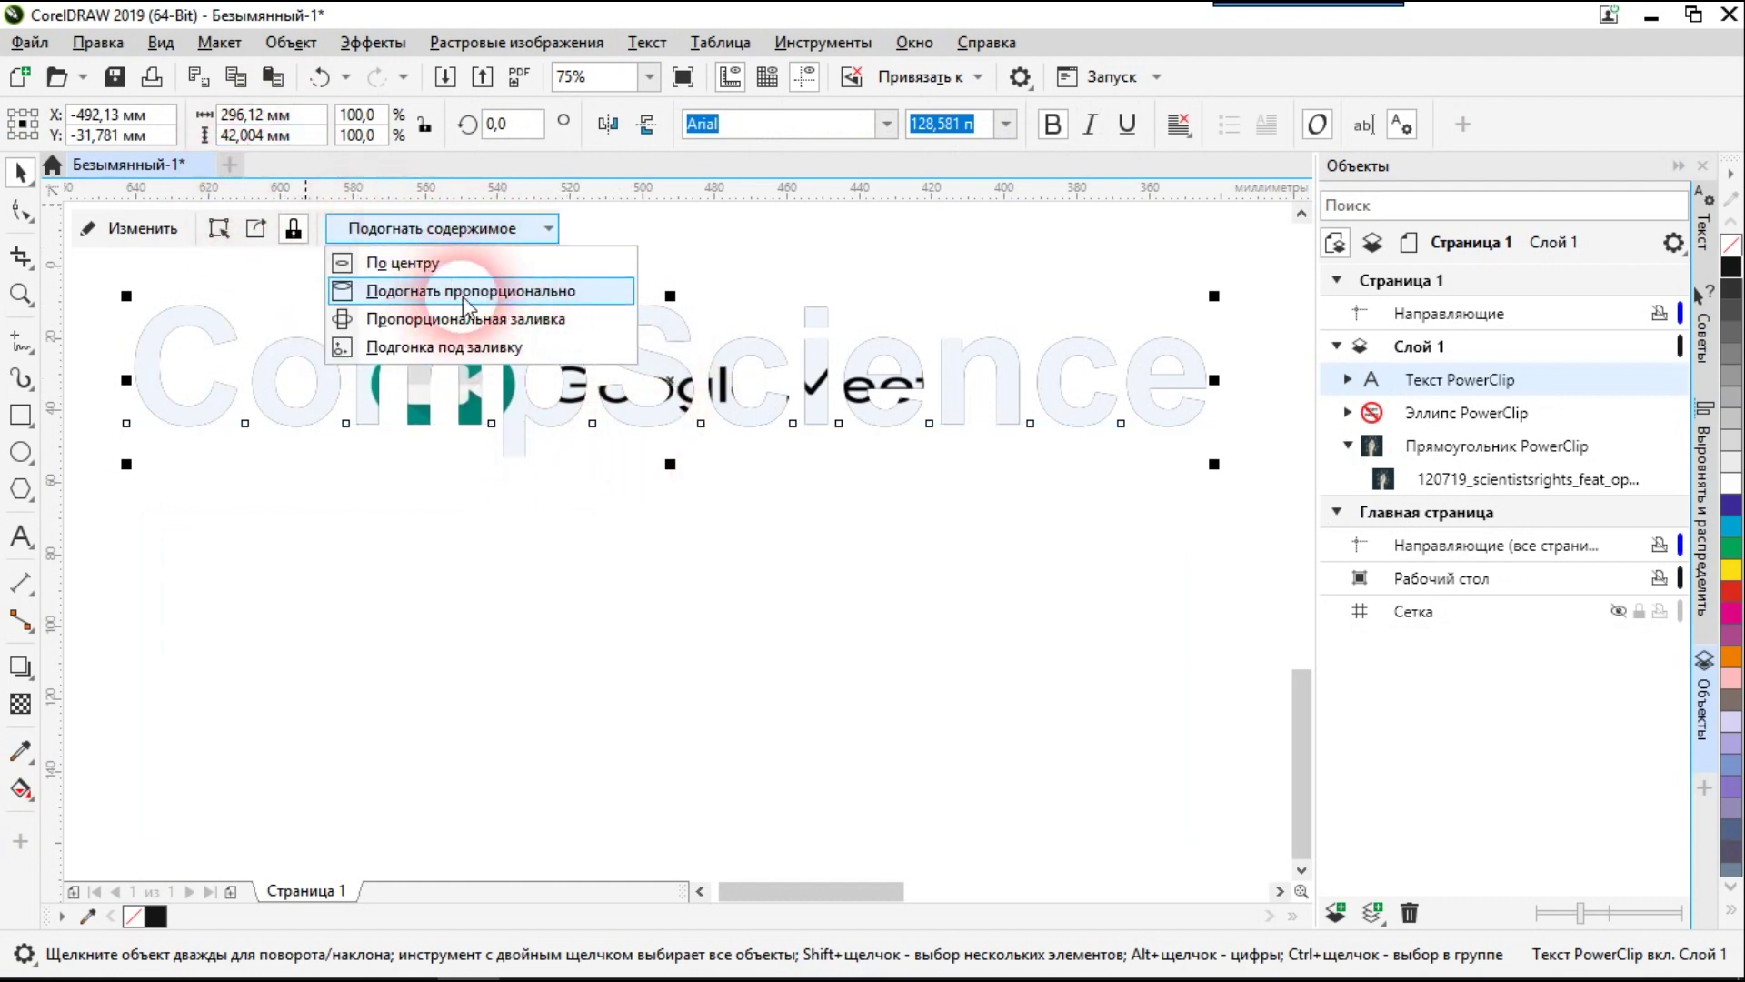
{"action": "left_click", "coordinate": [483, 300]}
Try filling the text frame proportionally with its contents, then undo that change
{"action": "left_click", "coordinate": [460, 226]}
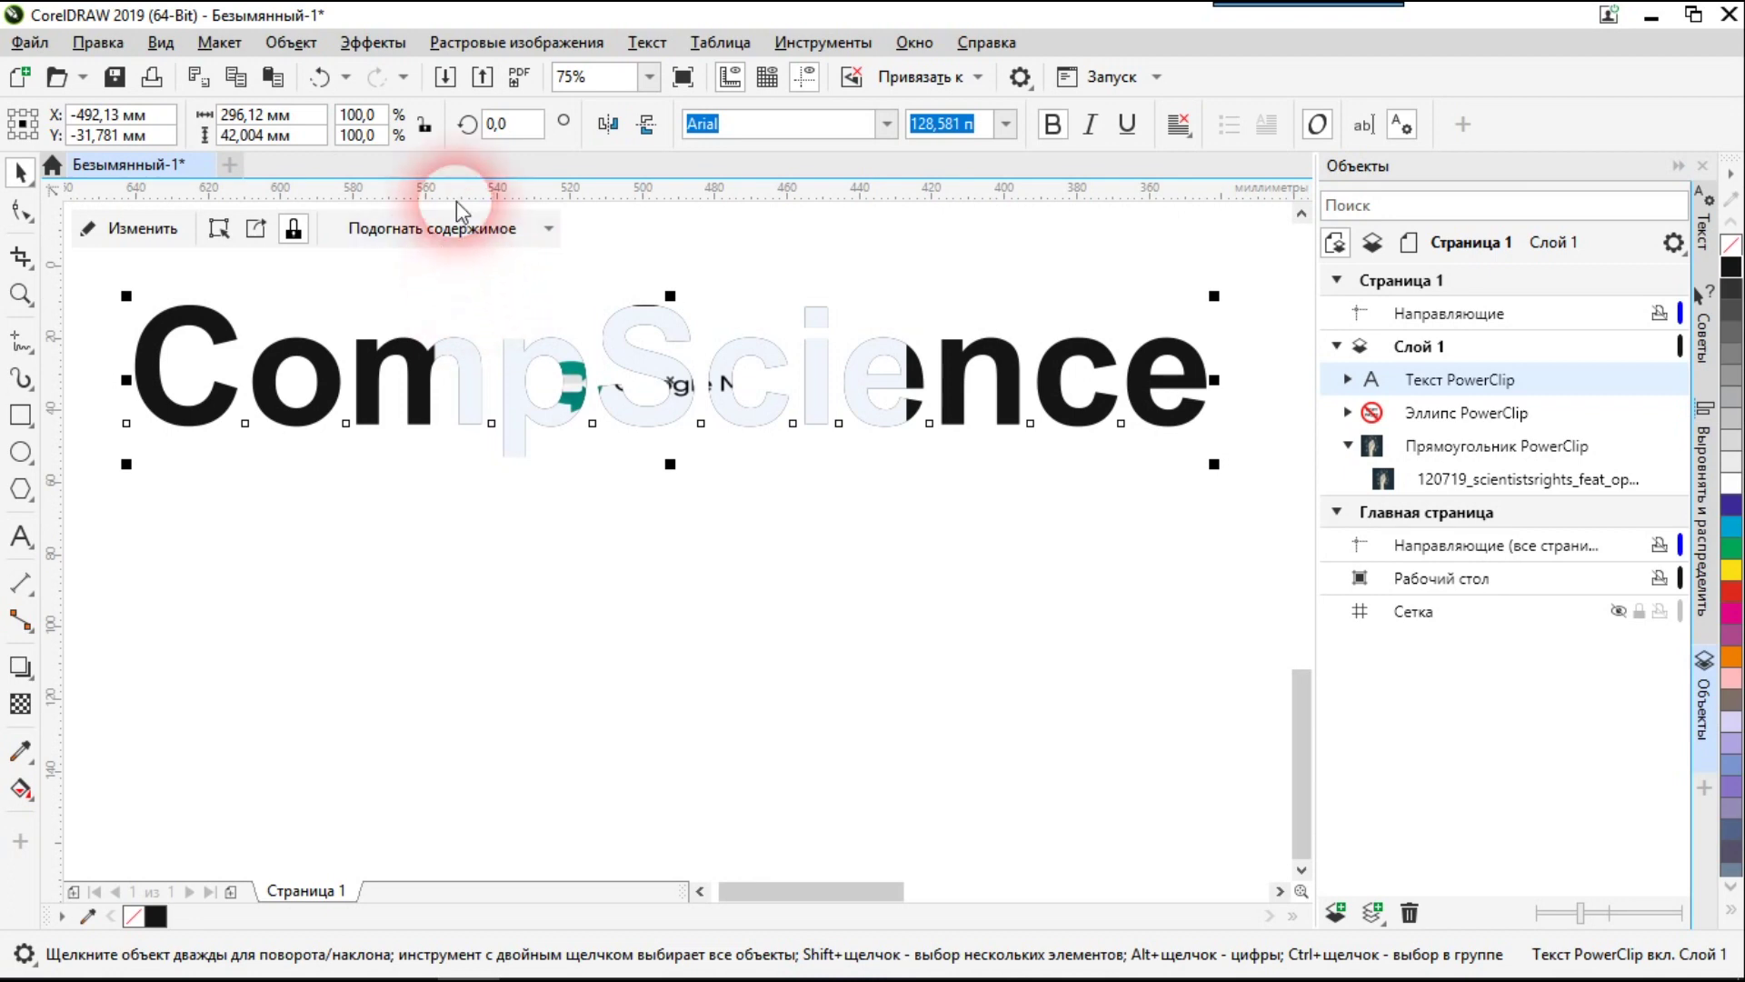
{"action": "left_click", "coordinate": [467, 319]}
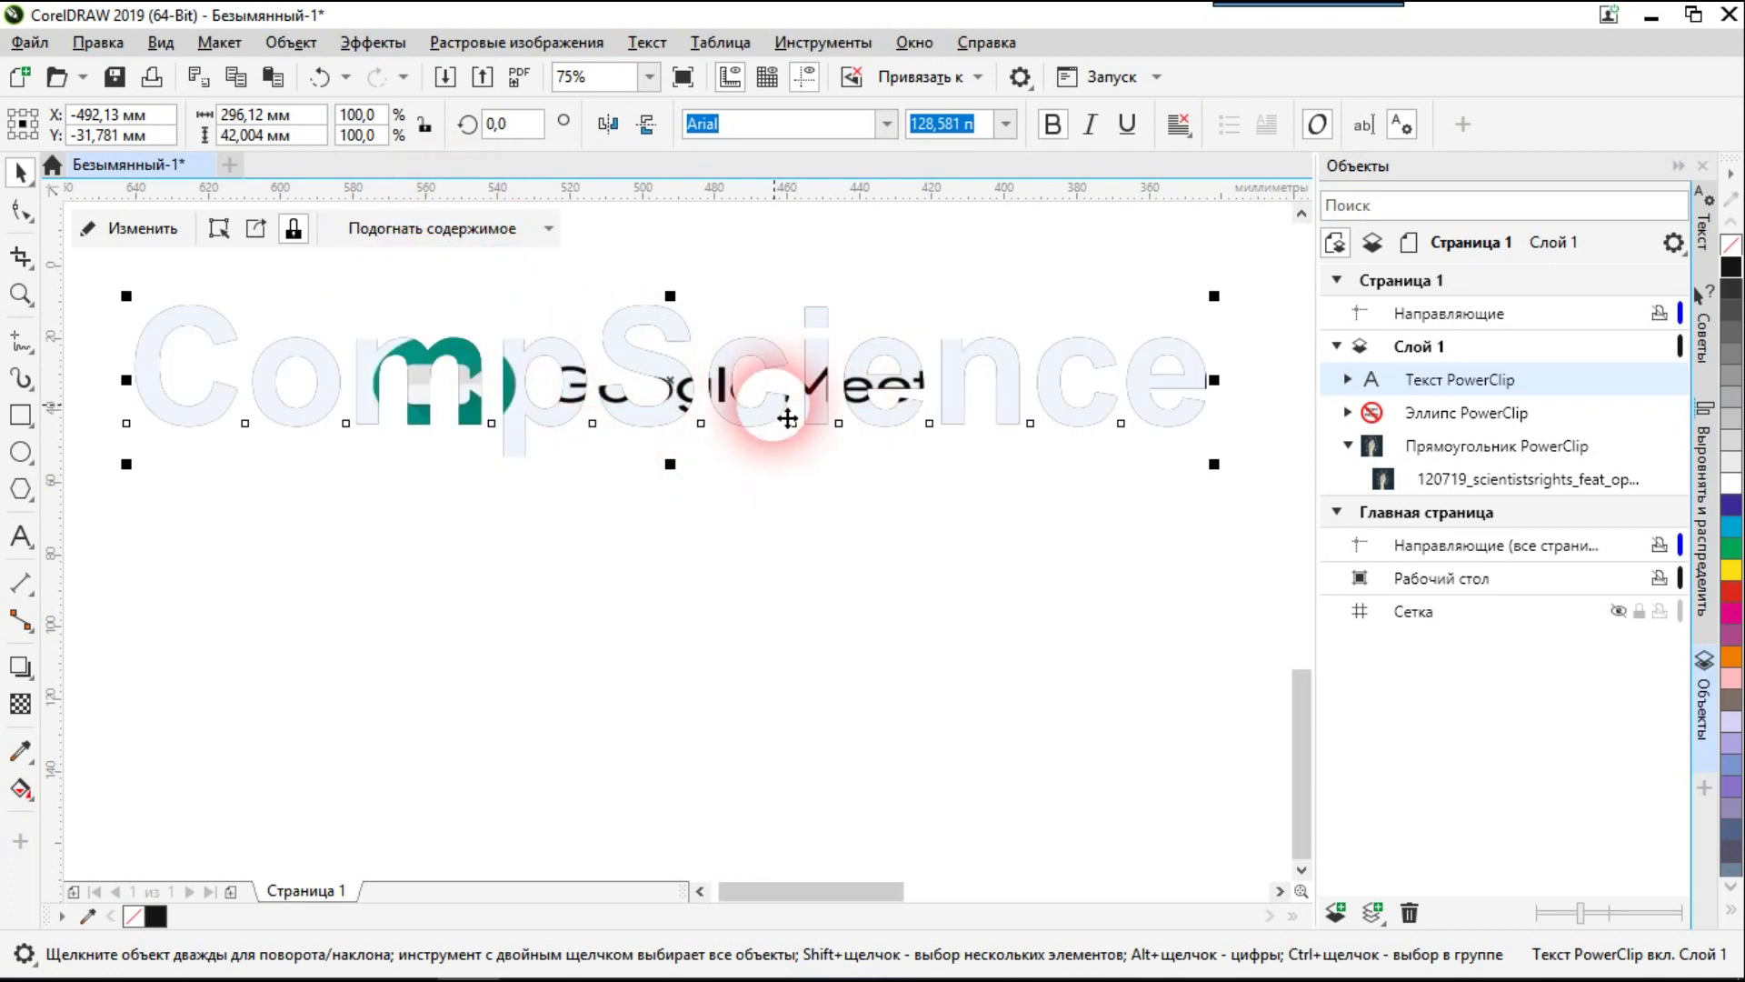
{"action": "key", "text": "ctrl+z"}
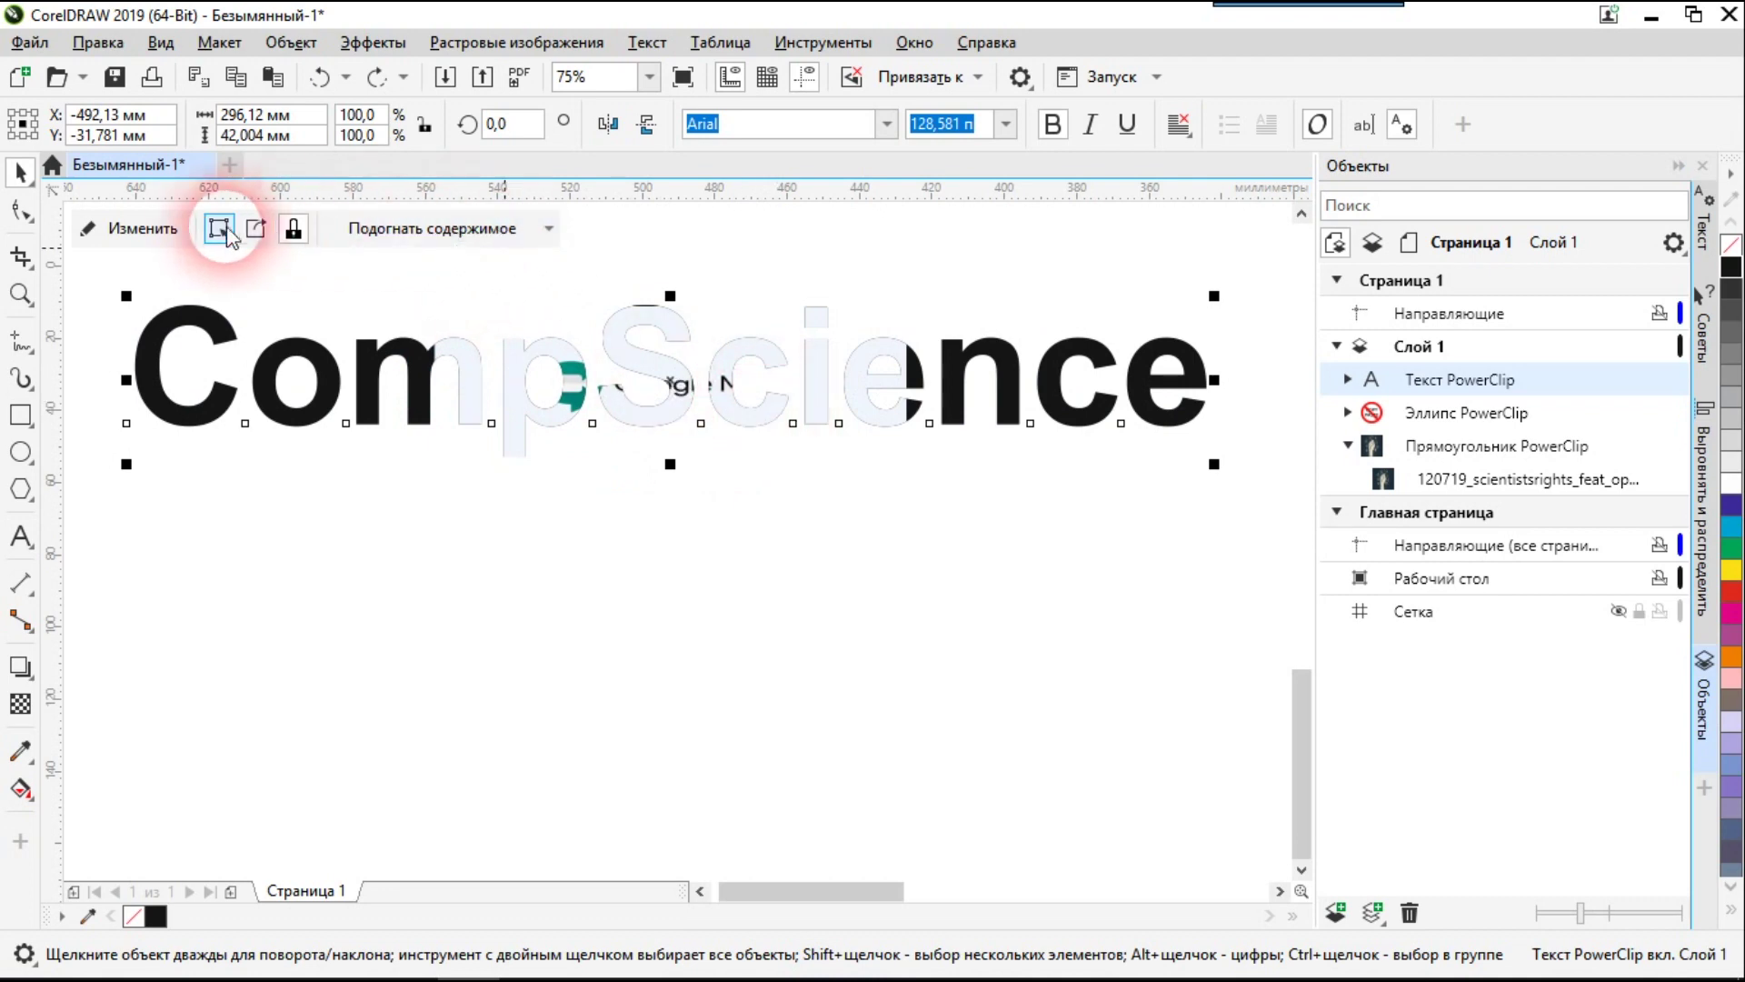
Extract the Google Meet image from the text frame and move it below the text
{"action": "left_click", "coordinate": [255, 233]}
{"action": "left_click_drag", "start_coordinate": [663, 506], "coordinate": [685, 709]}
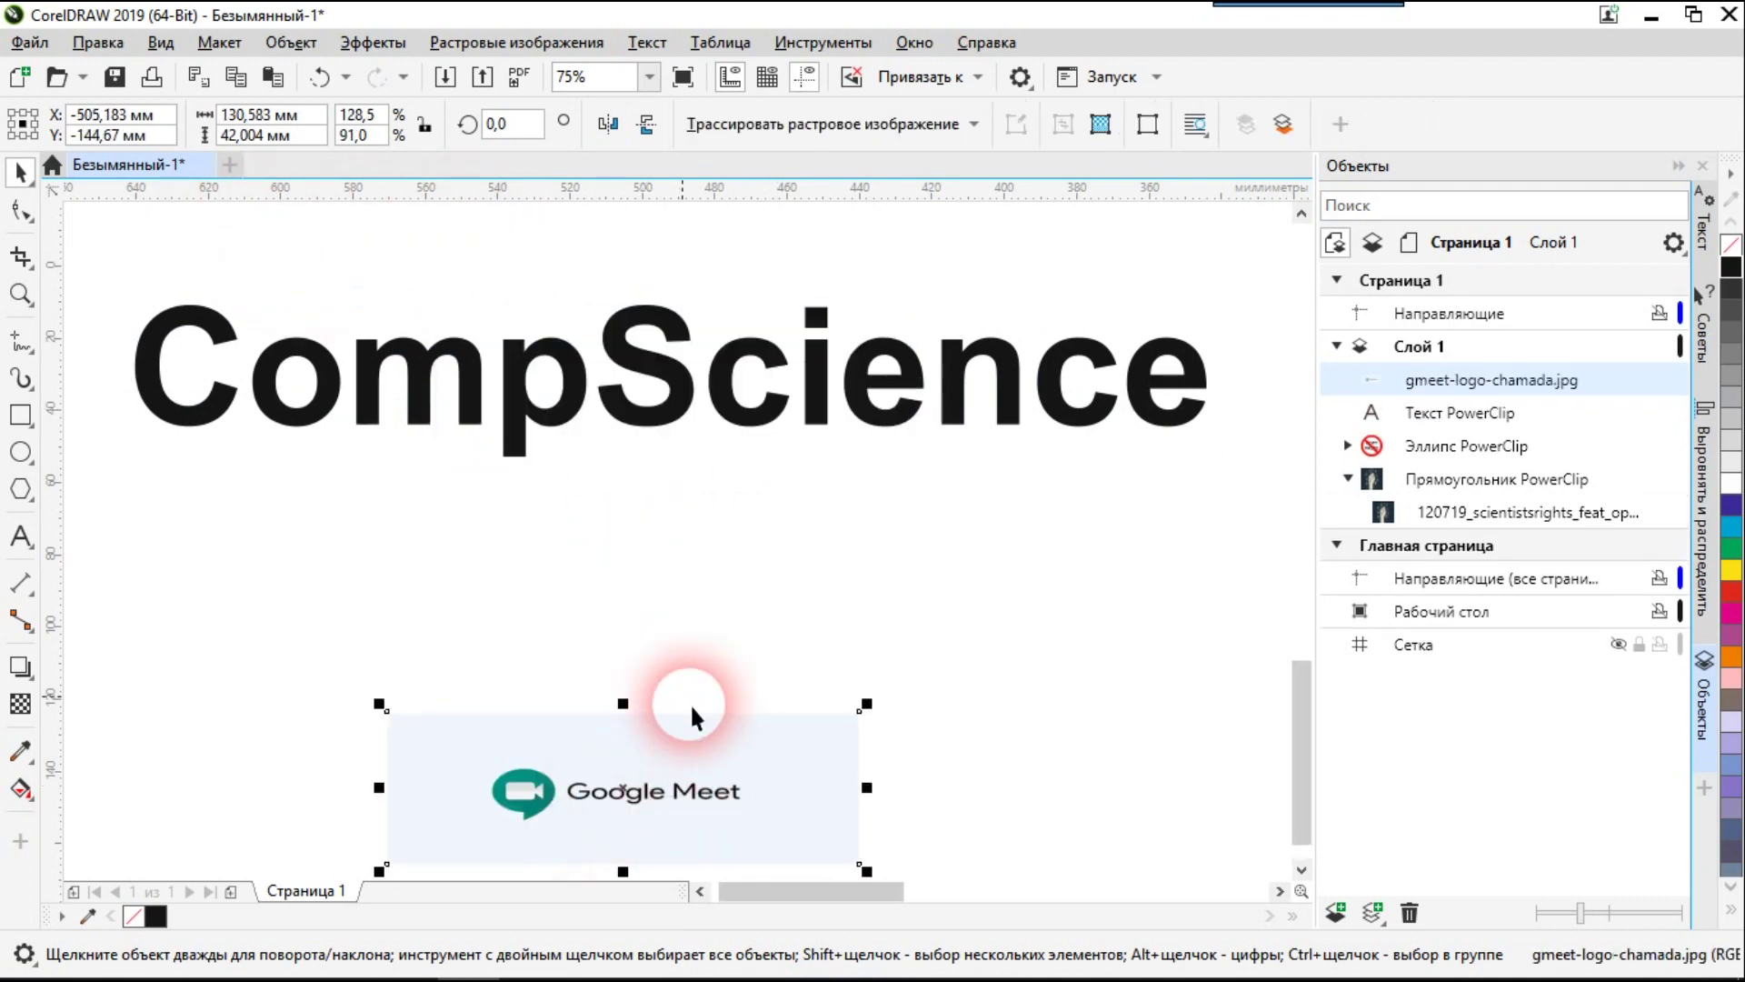
Import the hand-drawn-science-education image and place it over the area below the text
{"action": "left_click", "coordinate": [445, 77]}
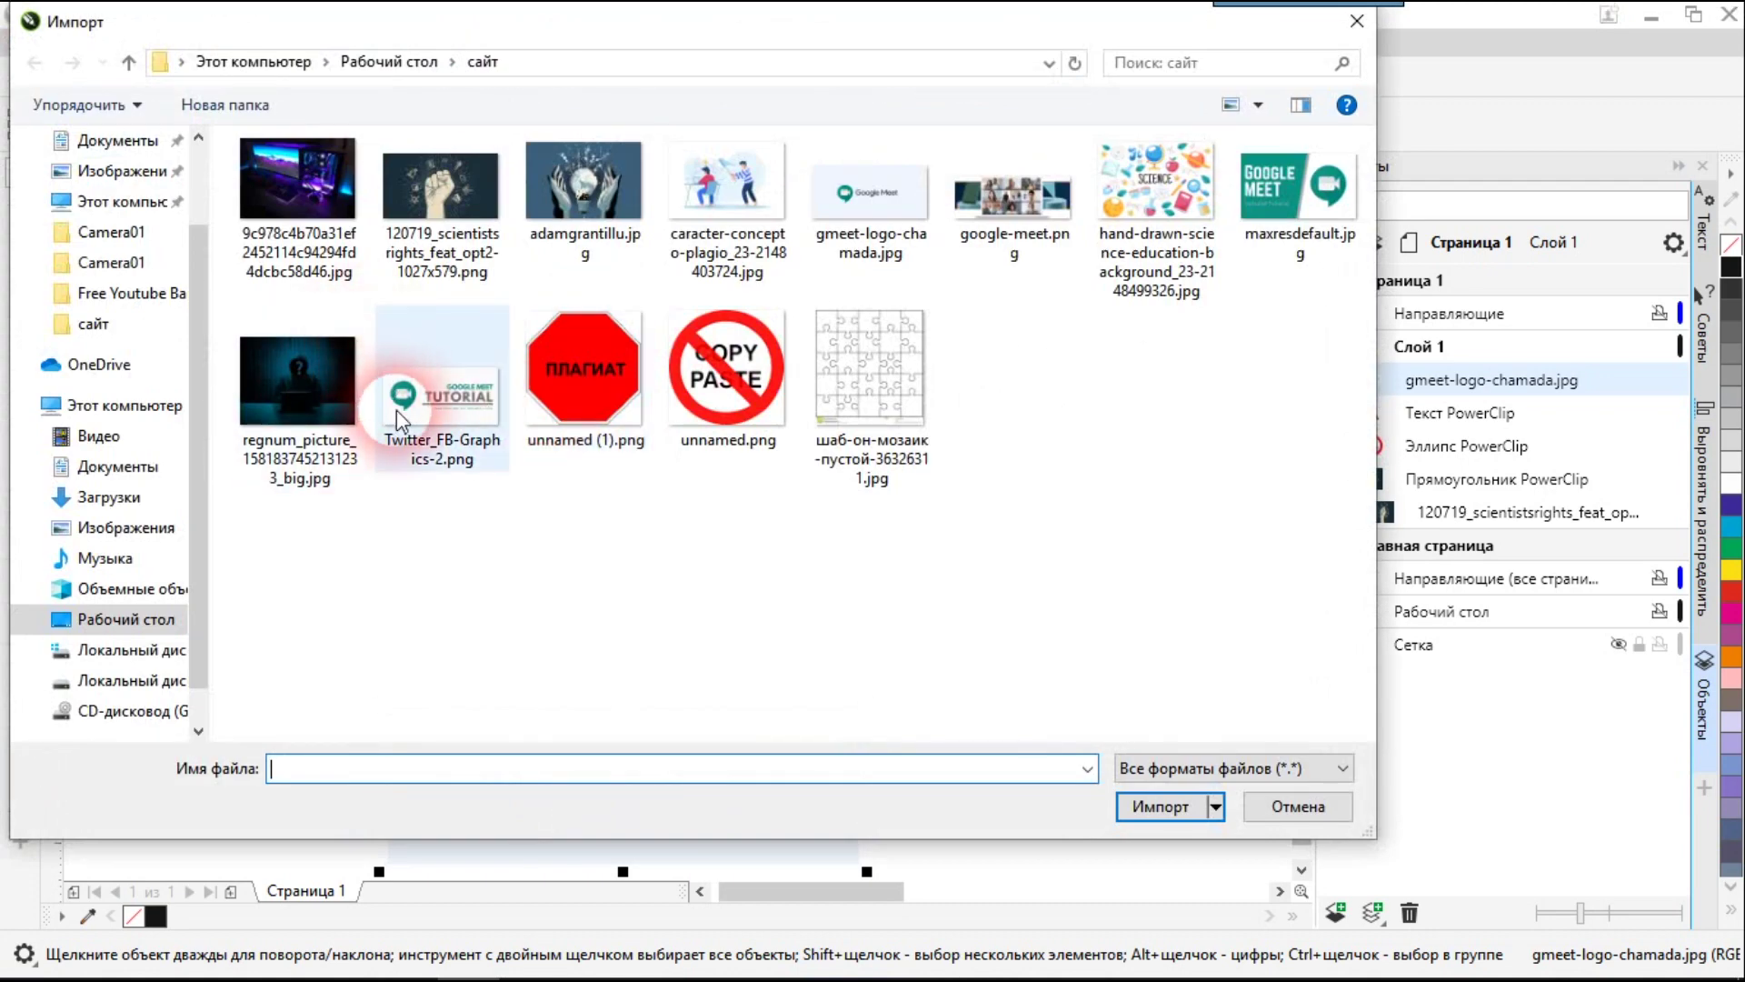
{"action": "left_click", "coordinate": [1171, 194]}
{"action": "left_click", "coordinate": [1160, 806]}
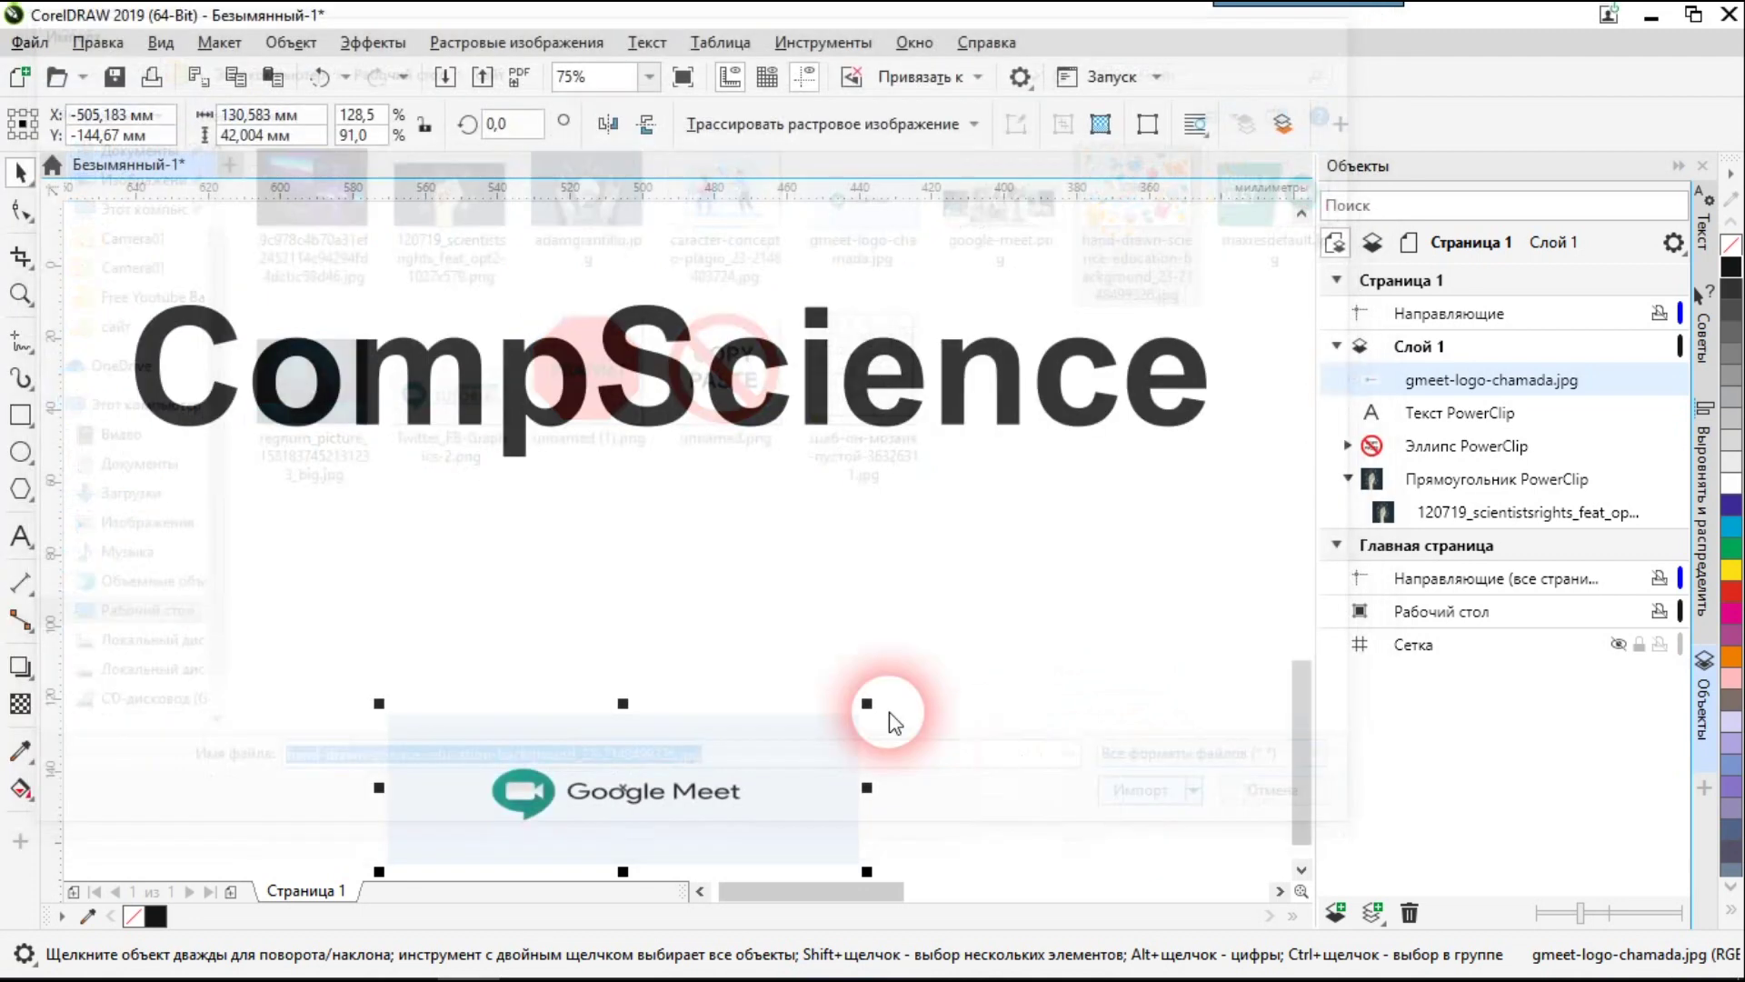
{"action": "left_click", "coordinate": [227, 517]}
{"action": "mouse_move", "coordinate": [428, 581]}
{"action": "left_mouse_down"}
{"action": "mouse_move", "coordinate": [998, 659]}
{"action": "mouse_move", "coordinate": [1271, 657]}
{"action": "left_mouse_up"}
{"action": "left_click_drag", "start_coordinate": [713, 663], "coordinate": [741, 903]}
{"action": "left_click_drag", "start_coordinate": [773, 673], "coordinate": [704, 633]}
Place the science image inside the CompScience text as PowerClip content
{"action": "left_click", "coordinate": [691, 627]}
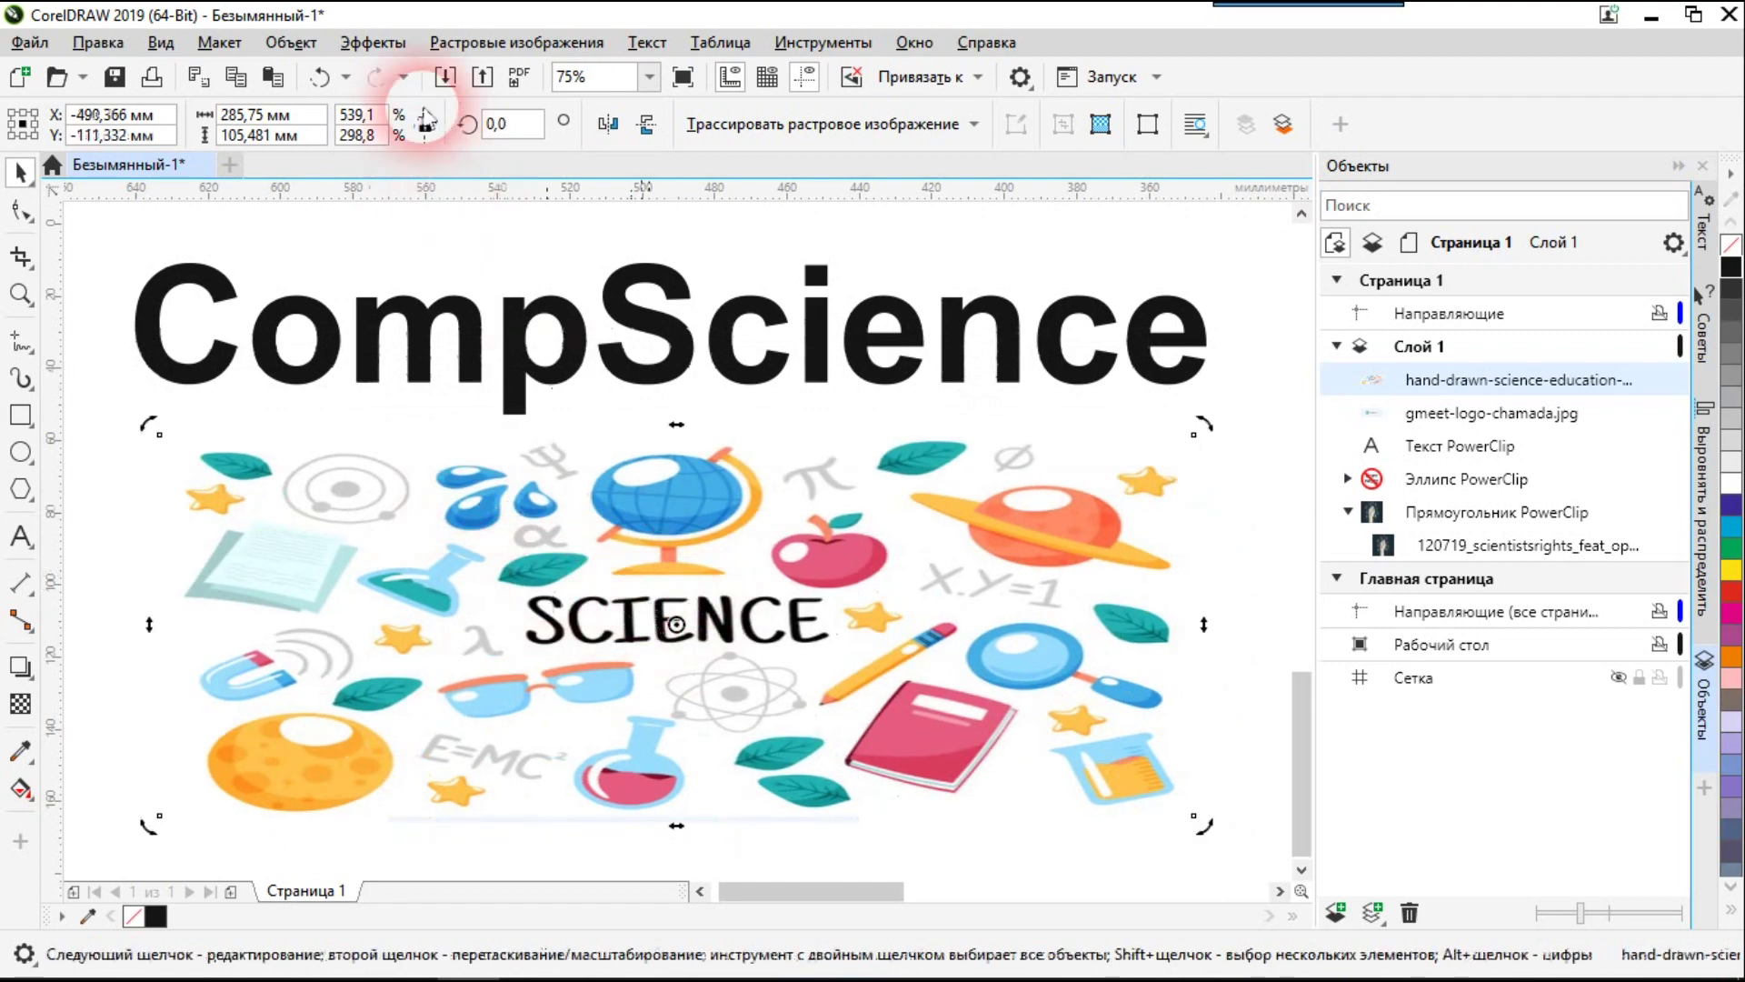
{"action": "mouse_move", "coordinate": [610, 135]}
{"action": "left_click", "coordinate": [787, 140]}
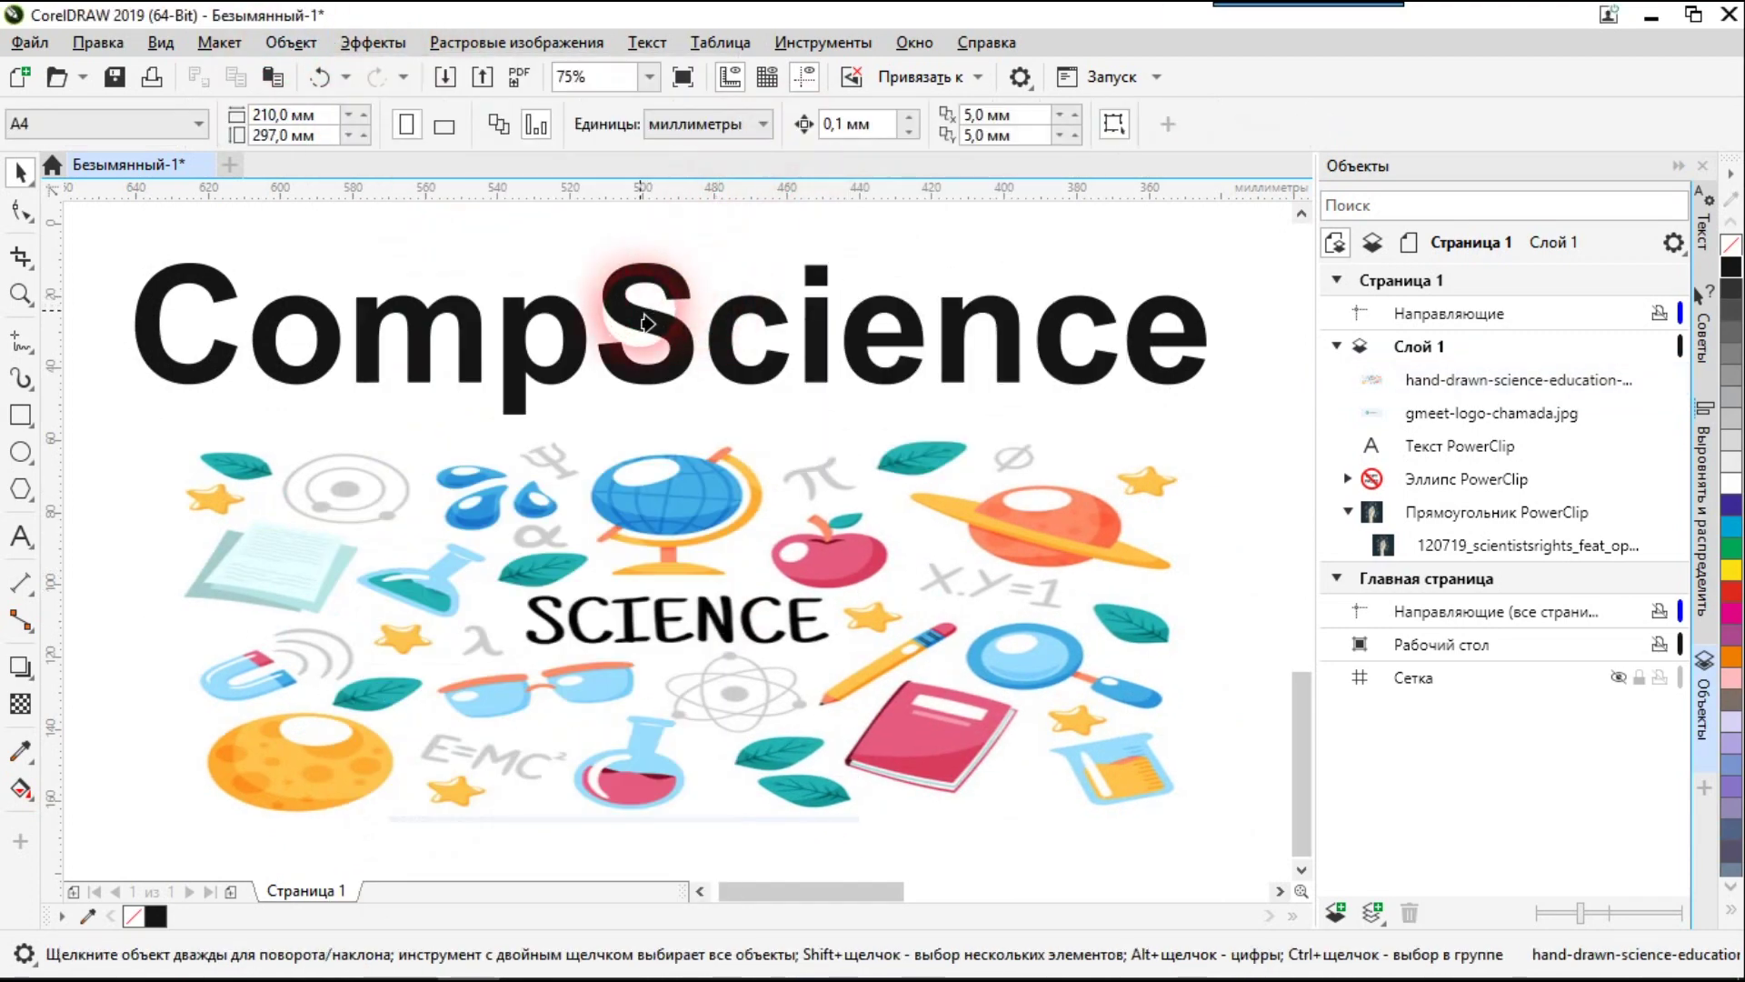
{"action": "left_click", "coordinate": [668, 312]}
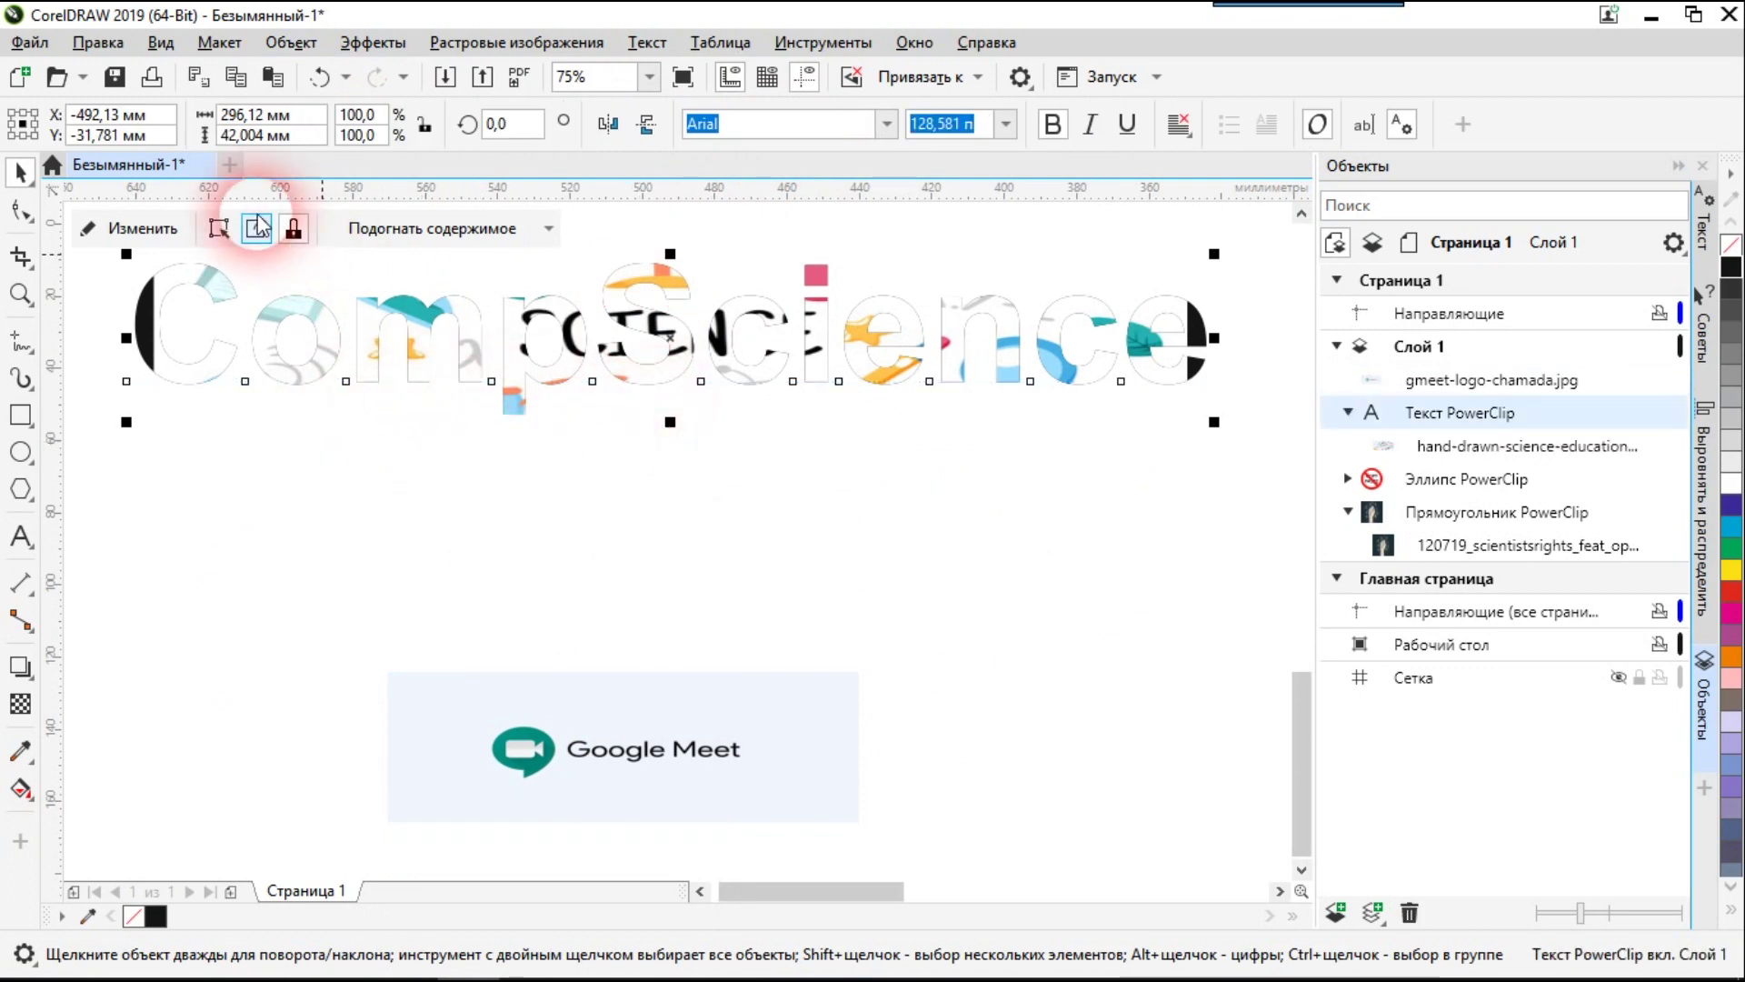
Fill the CompScience text frame proportionally with its science image contents
{"action": "left_click", "coordinate": [432, 228]}
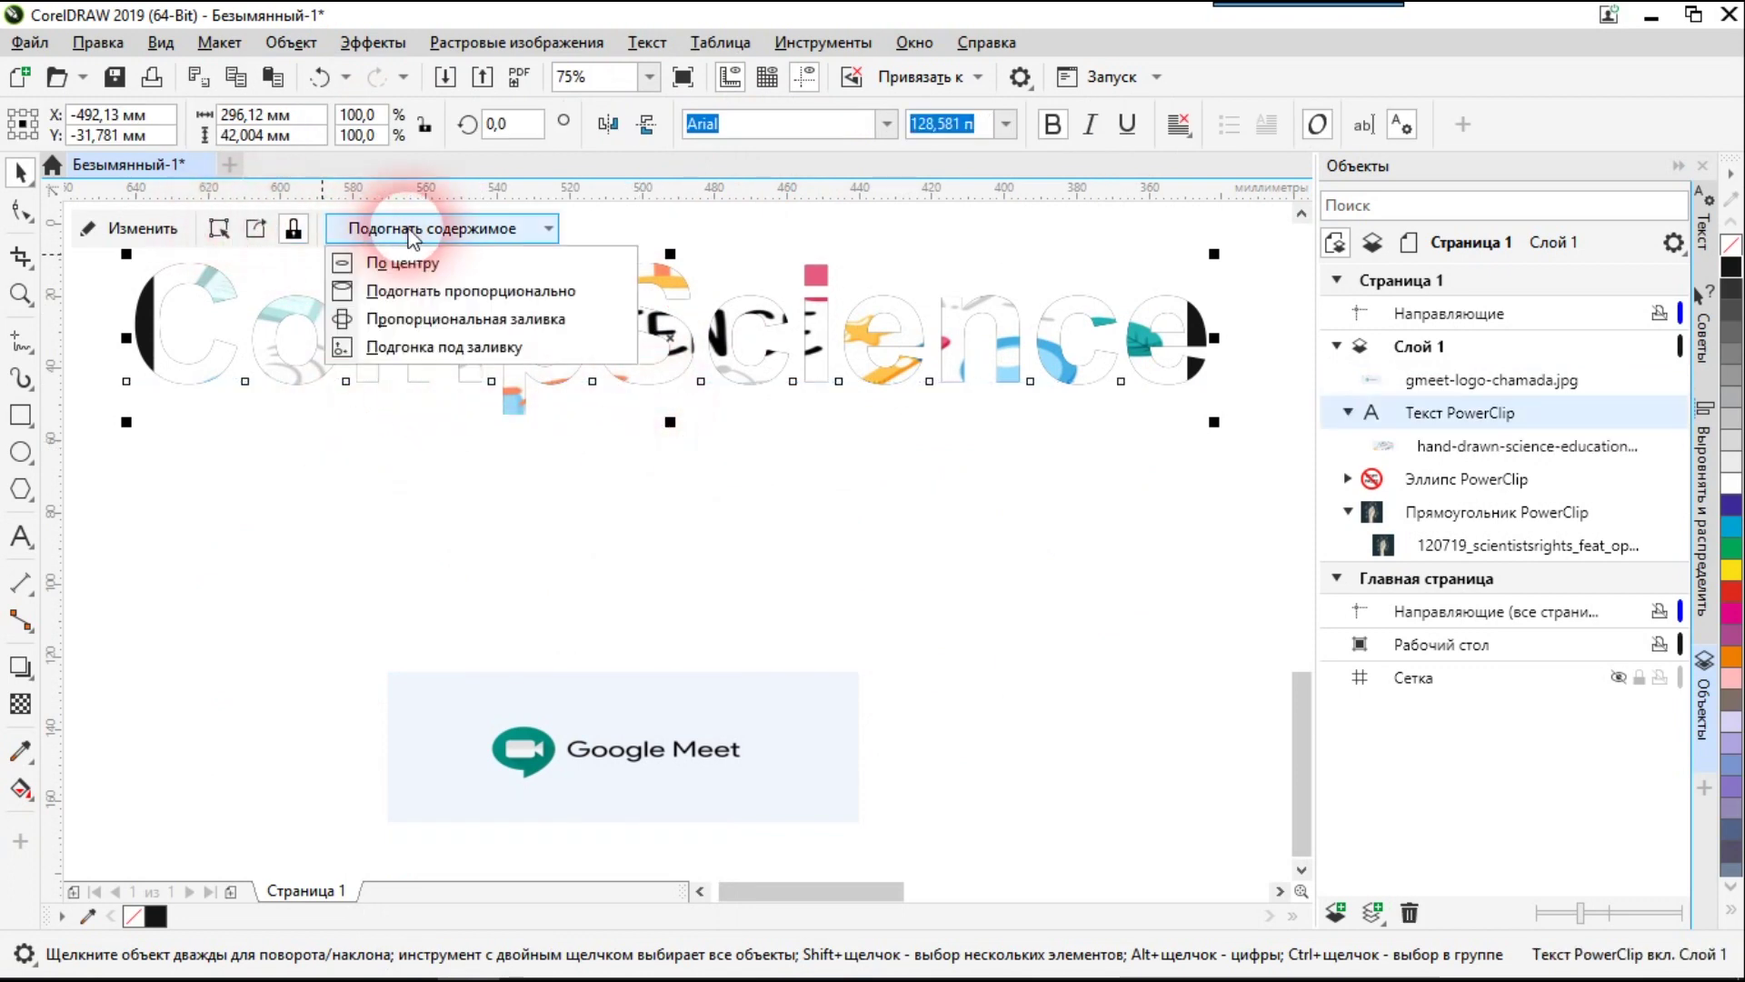
{"action": "left_click", "coordinate": [466, 318]}
{"action": "left_click", "coordinate": [534, 507]}
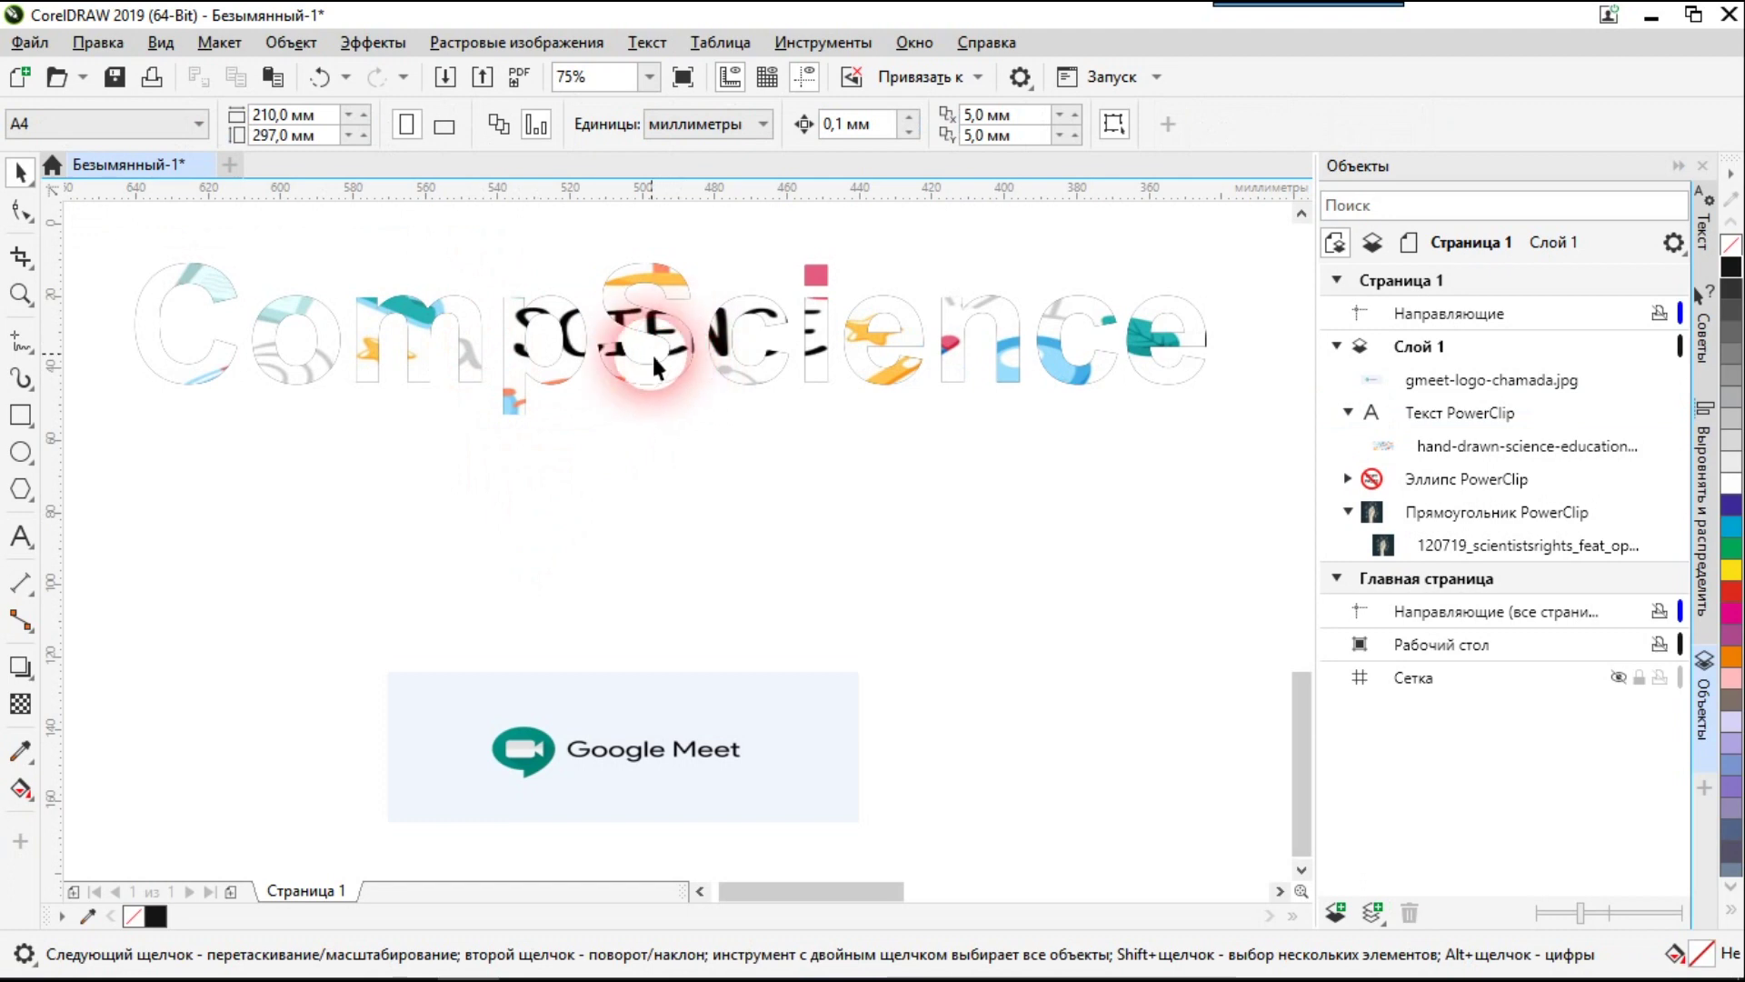
Select the text frame's contents and reposition the science image upward inside the letters
{"action": "left_click", "coordinate": [656, 373]}
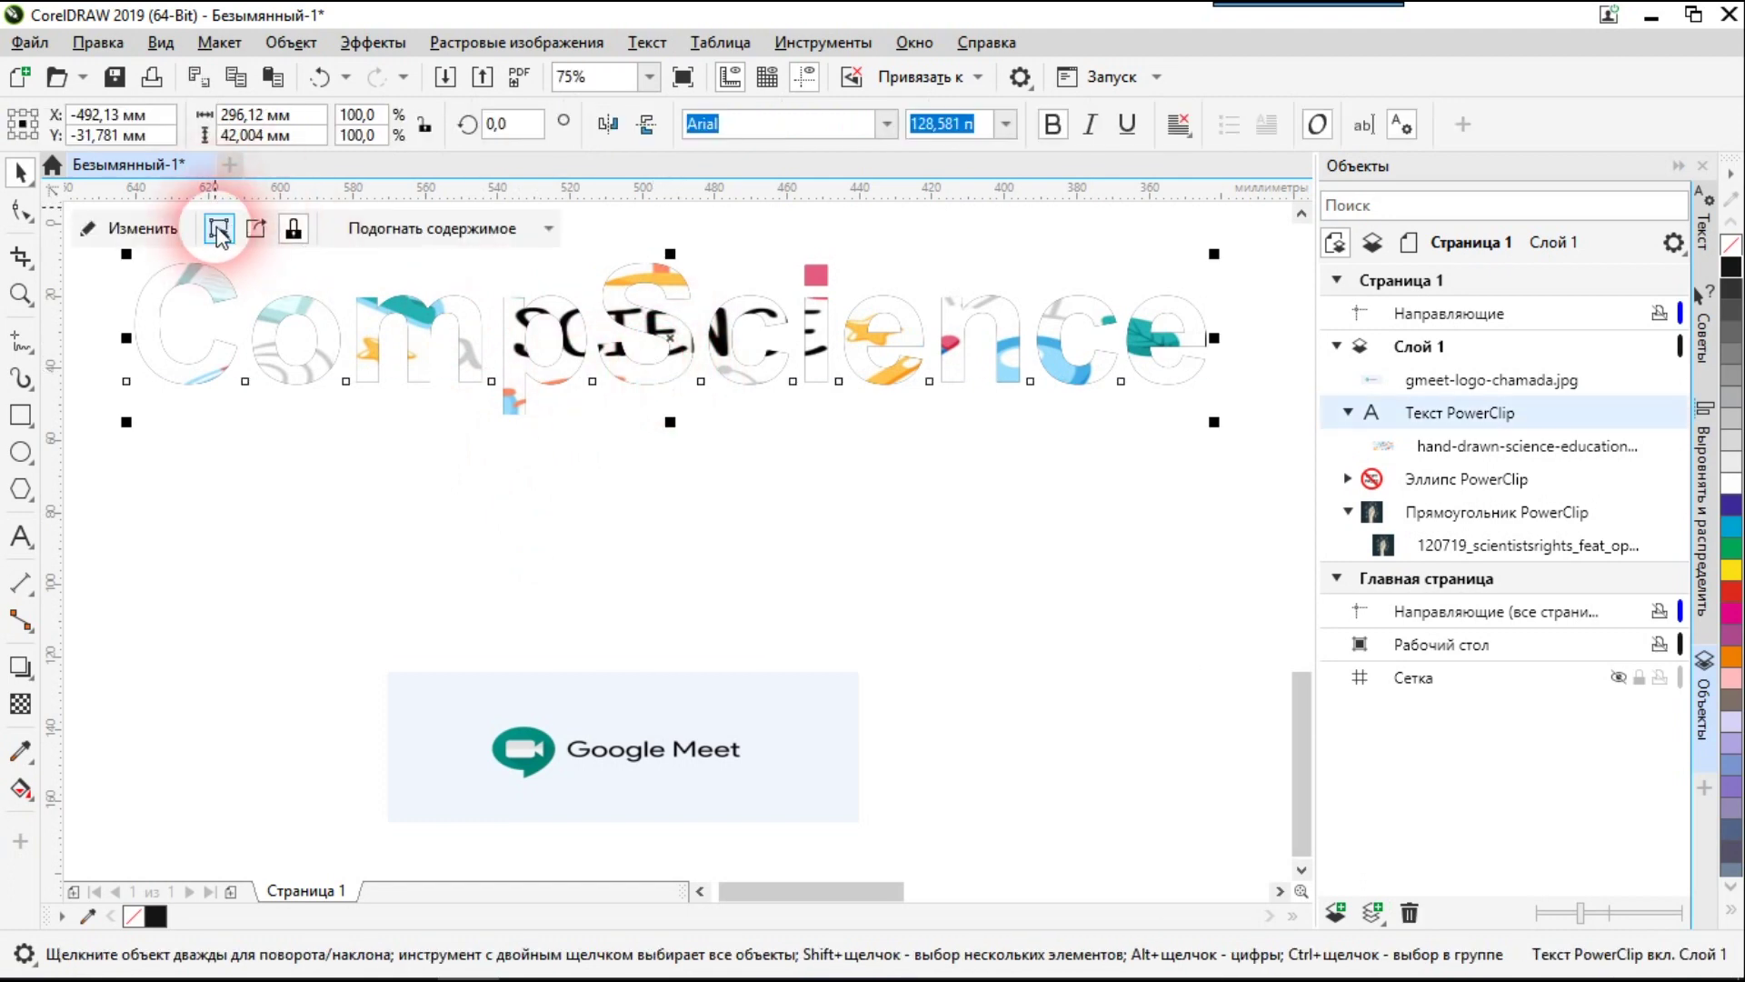
{"action": "left_click", "coordinate": [254, 222]}
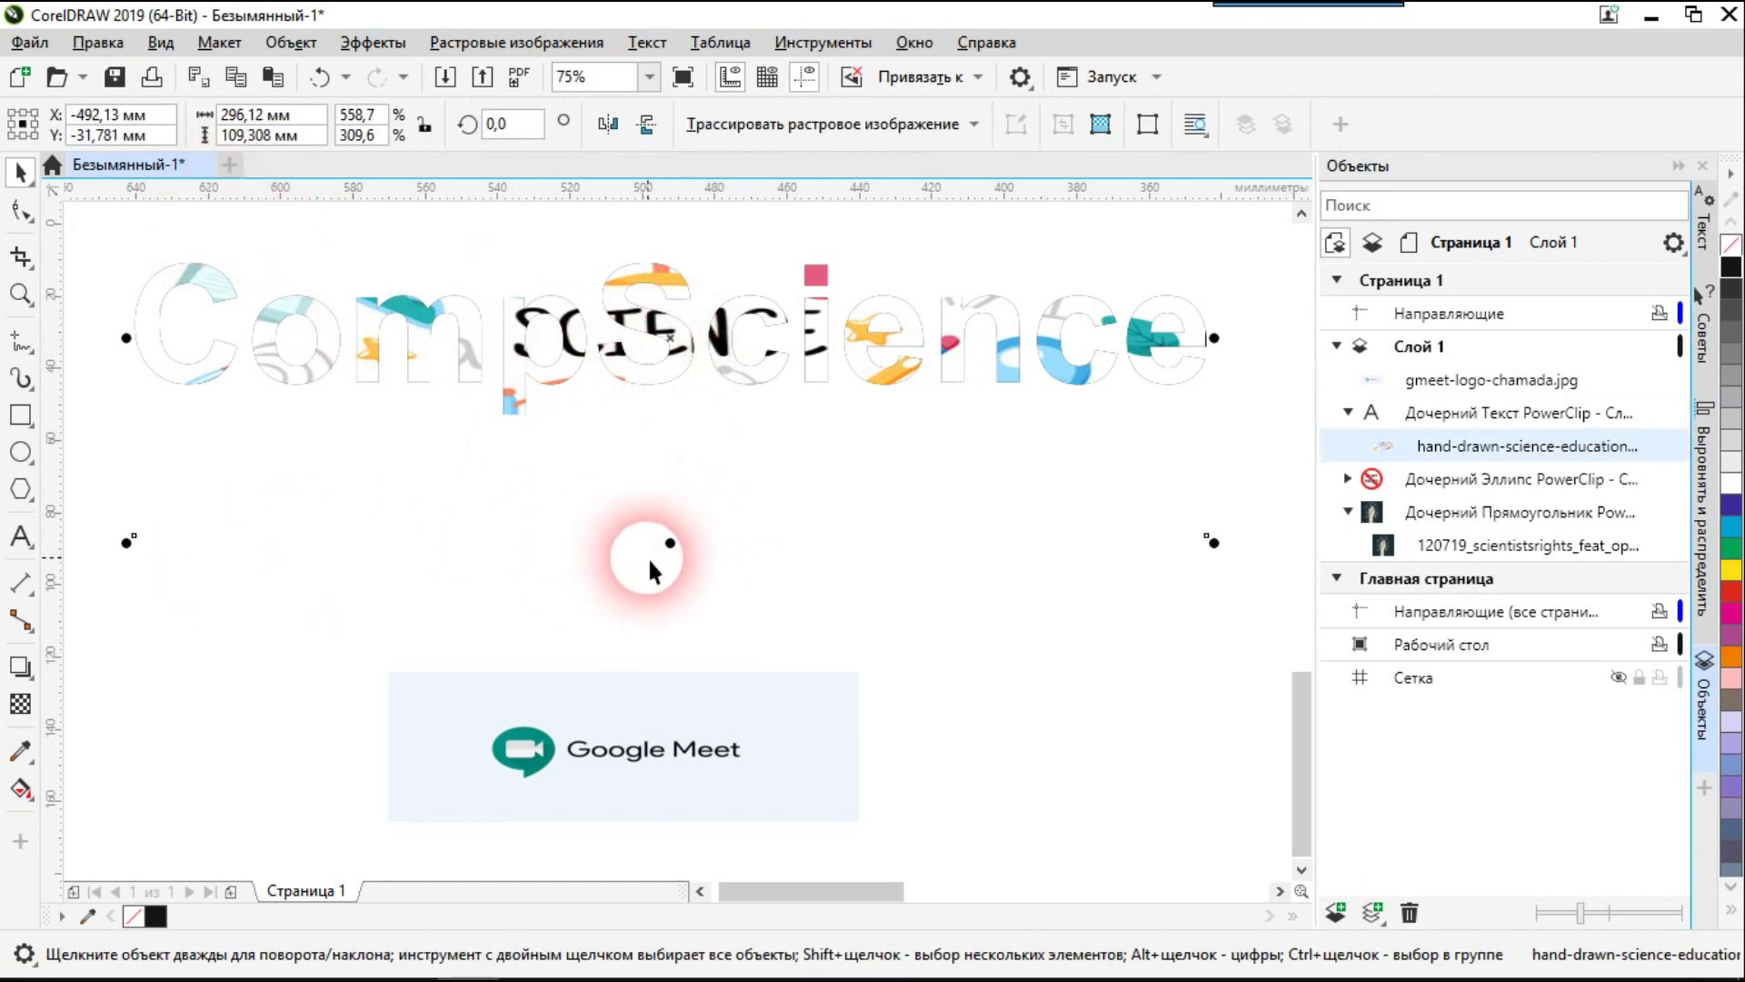
{"action": "left_click_drag", "start_coordinate": [689, 551], "coordinate": [685, 469]}
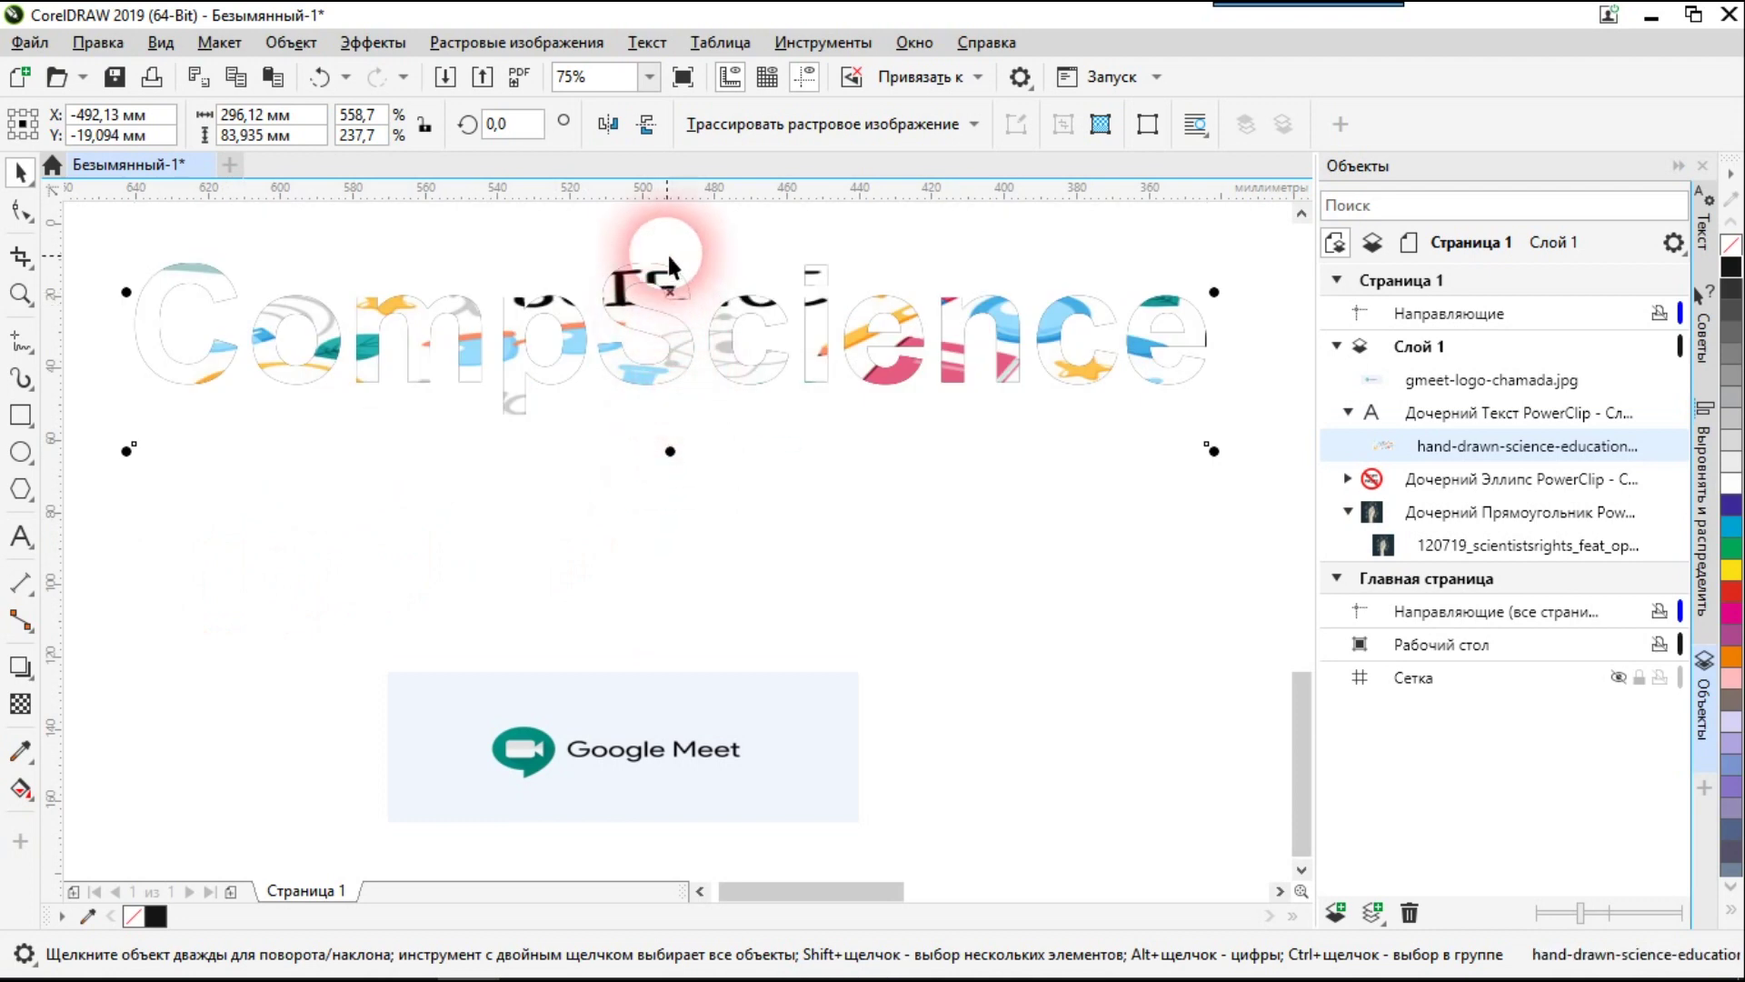
{"action": "scroll", "coordinate": [670, 336], "scroll_direction": "down", "scroll_amount": 1}
{"action": "left_click_drag", "start_coordinate": [669, 239], "coordinate": [682, 273]}
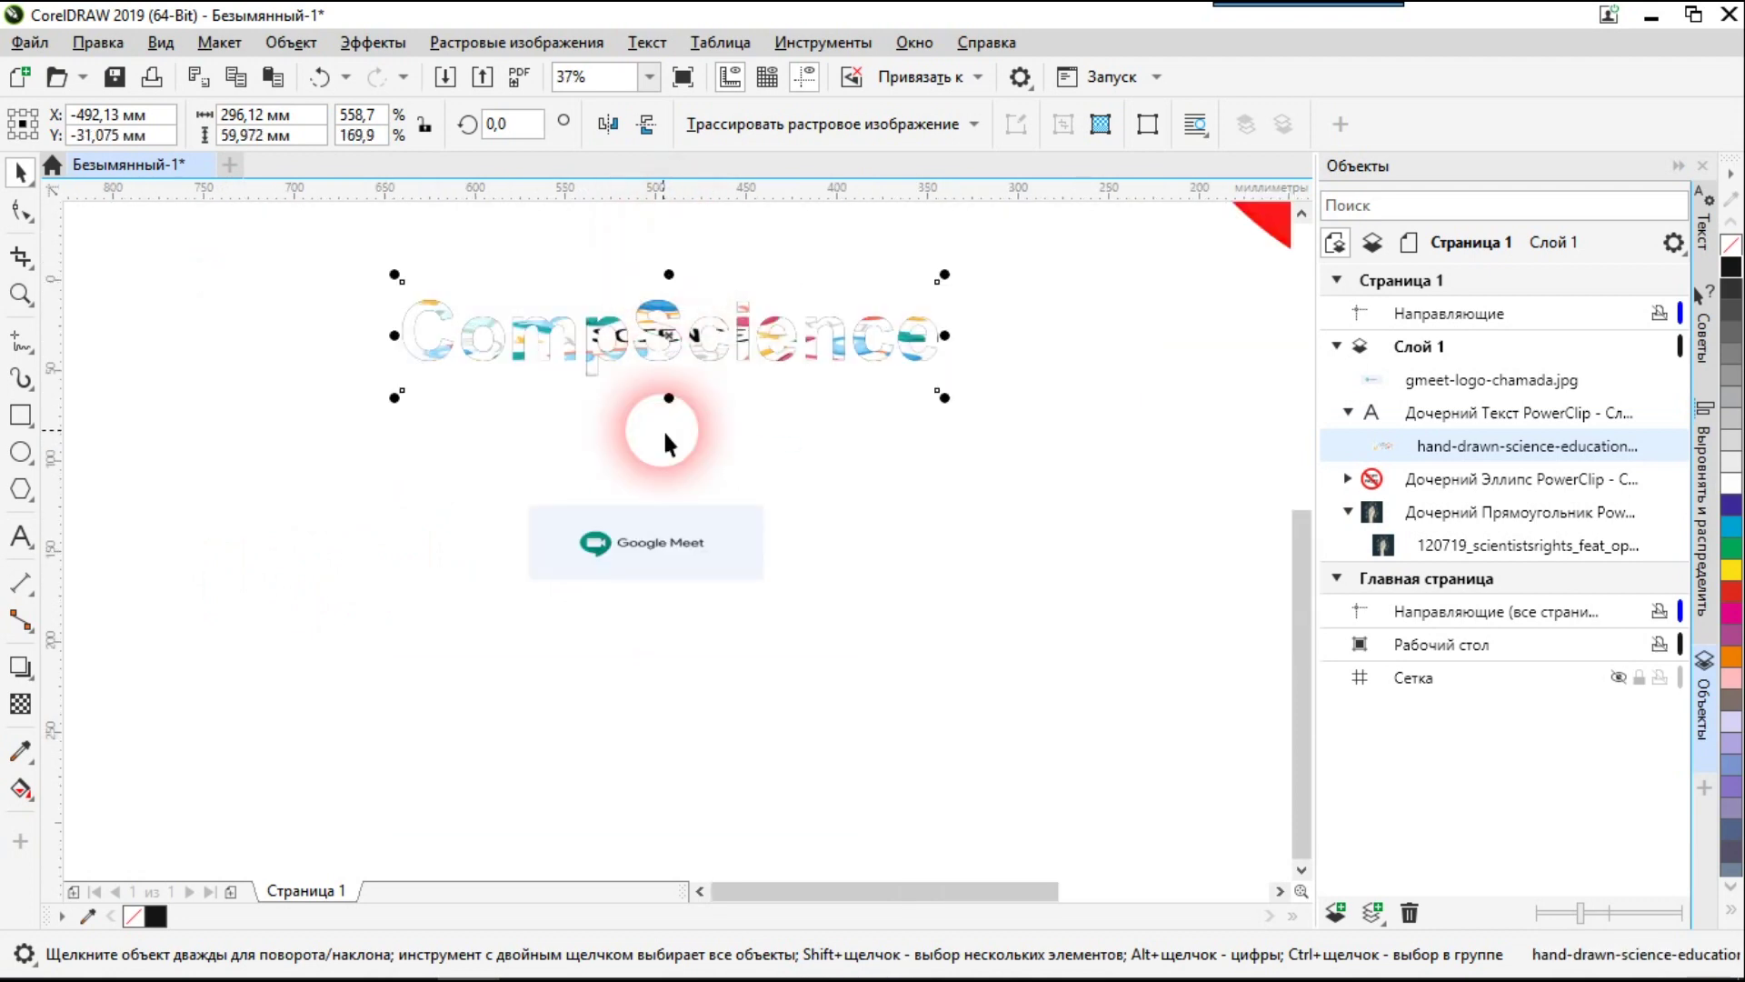
{"action": "left_click", "coordinate": [663, 429]}
Zoom in and examine the CompScience text filled with the science image
{"action": "scroll", "coordinate": [685, 307], "scroll_direction": "up", "scroll_amount": 1}
{"action": "scroll", "coordinate": [684, 302], "scroll_direction": "up", "scroll_amount": 1}
{"action": "scroll", "coordinate": [683, 303], "scroll_direction": "down", "scroll_amount": 1}
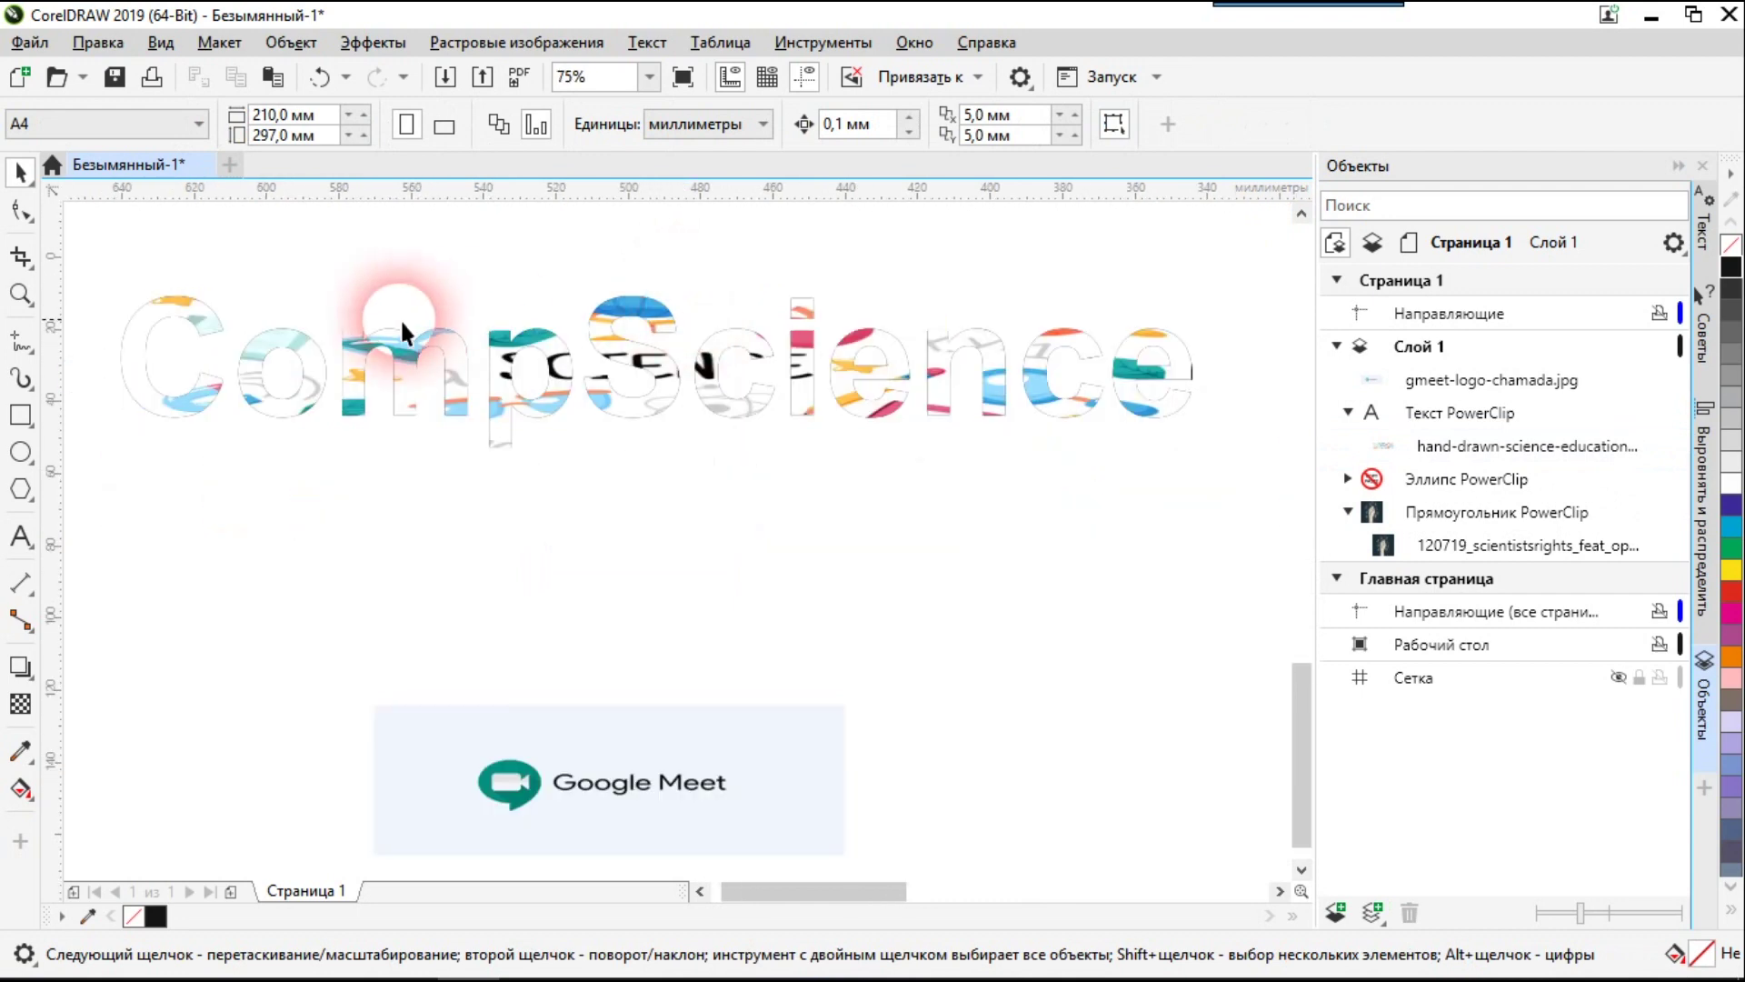
{"action": "left_click", "coordinate": [342, 375]}
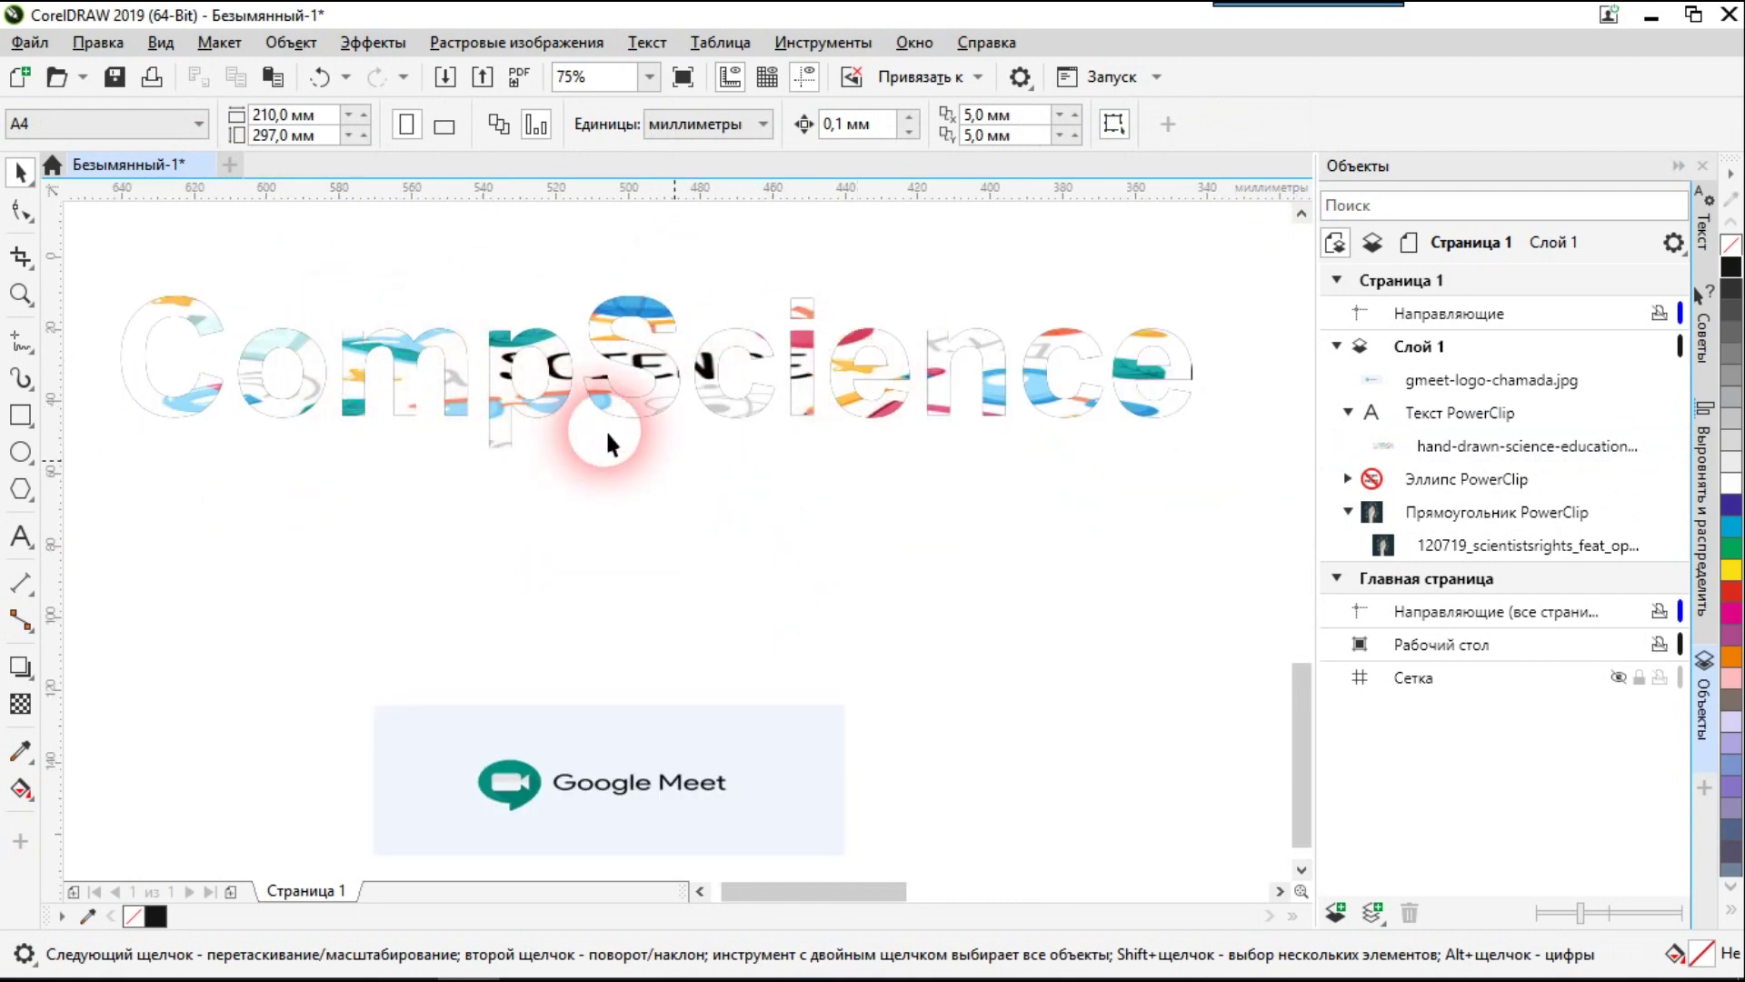
{"action": "left_click", "coordinate": [649, 328]}
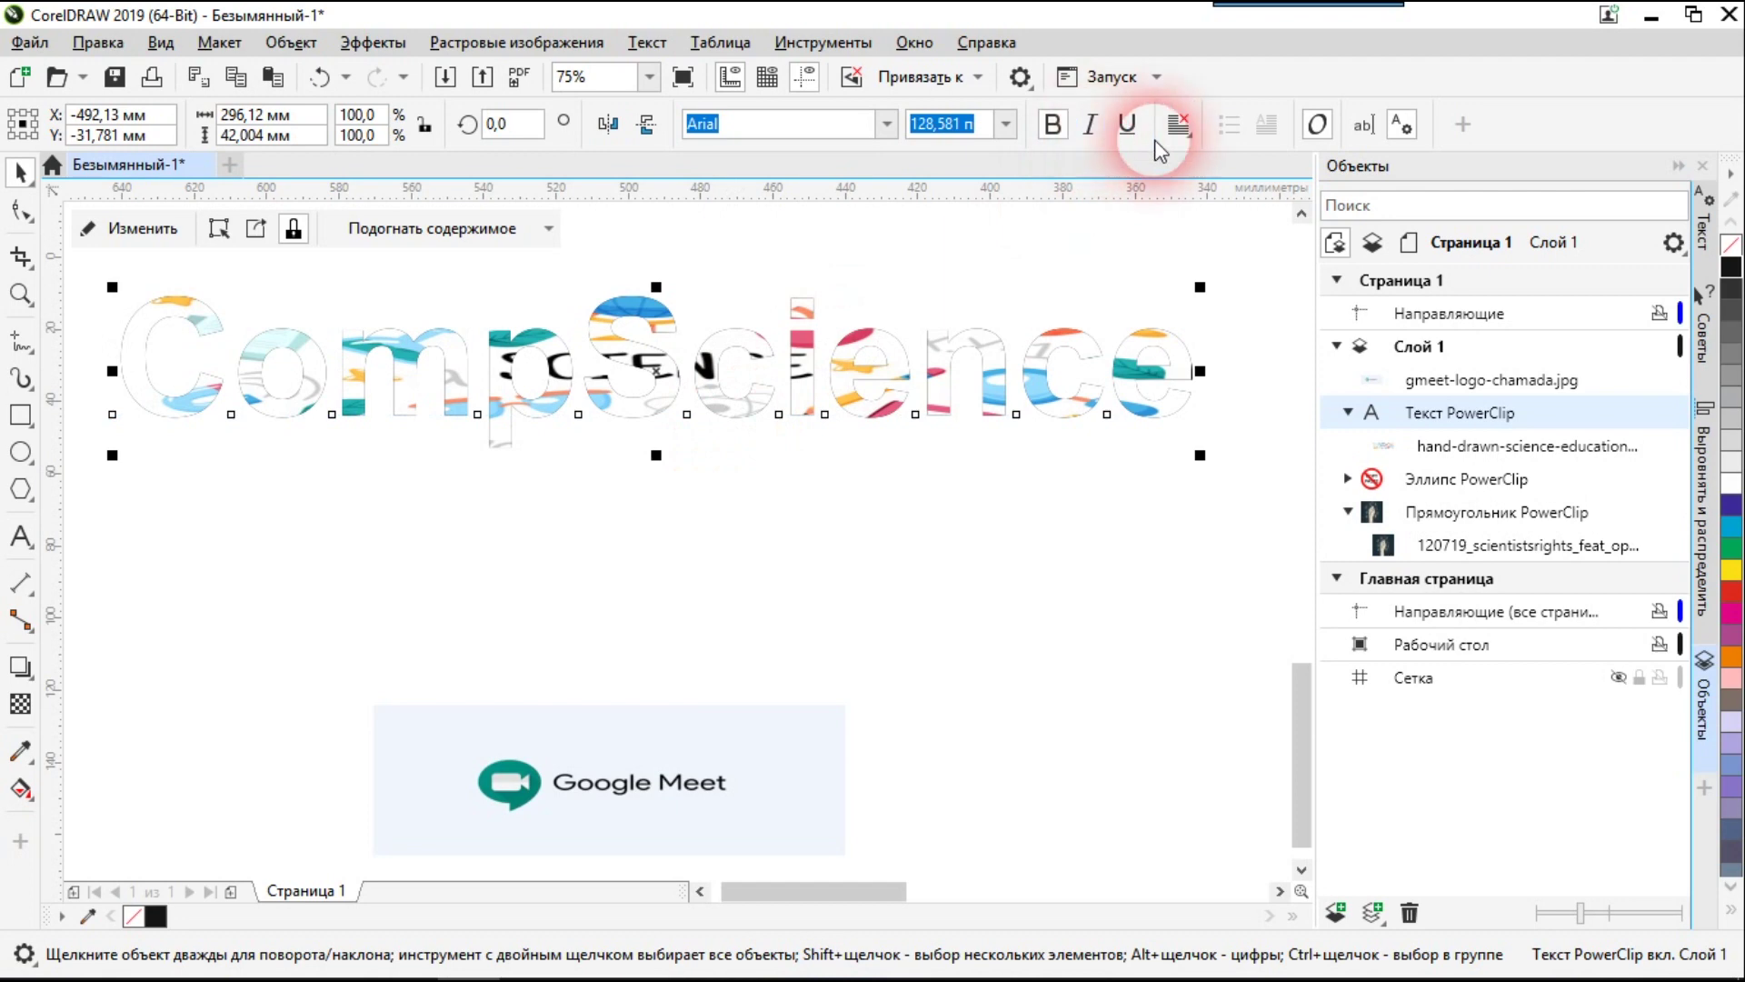
Select all objects on the page and delete them
{"action": "scroll", "coordinate": [838, 394], "scroll_direction": "down", "scroll_amount": 2}
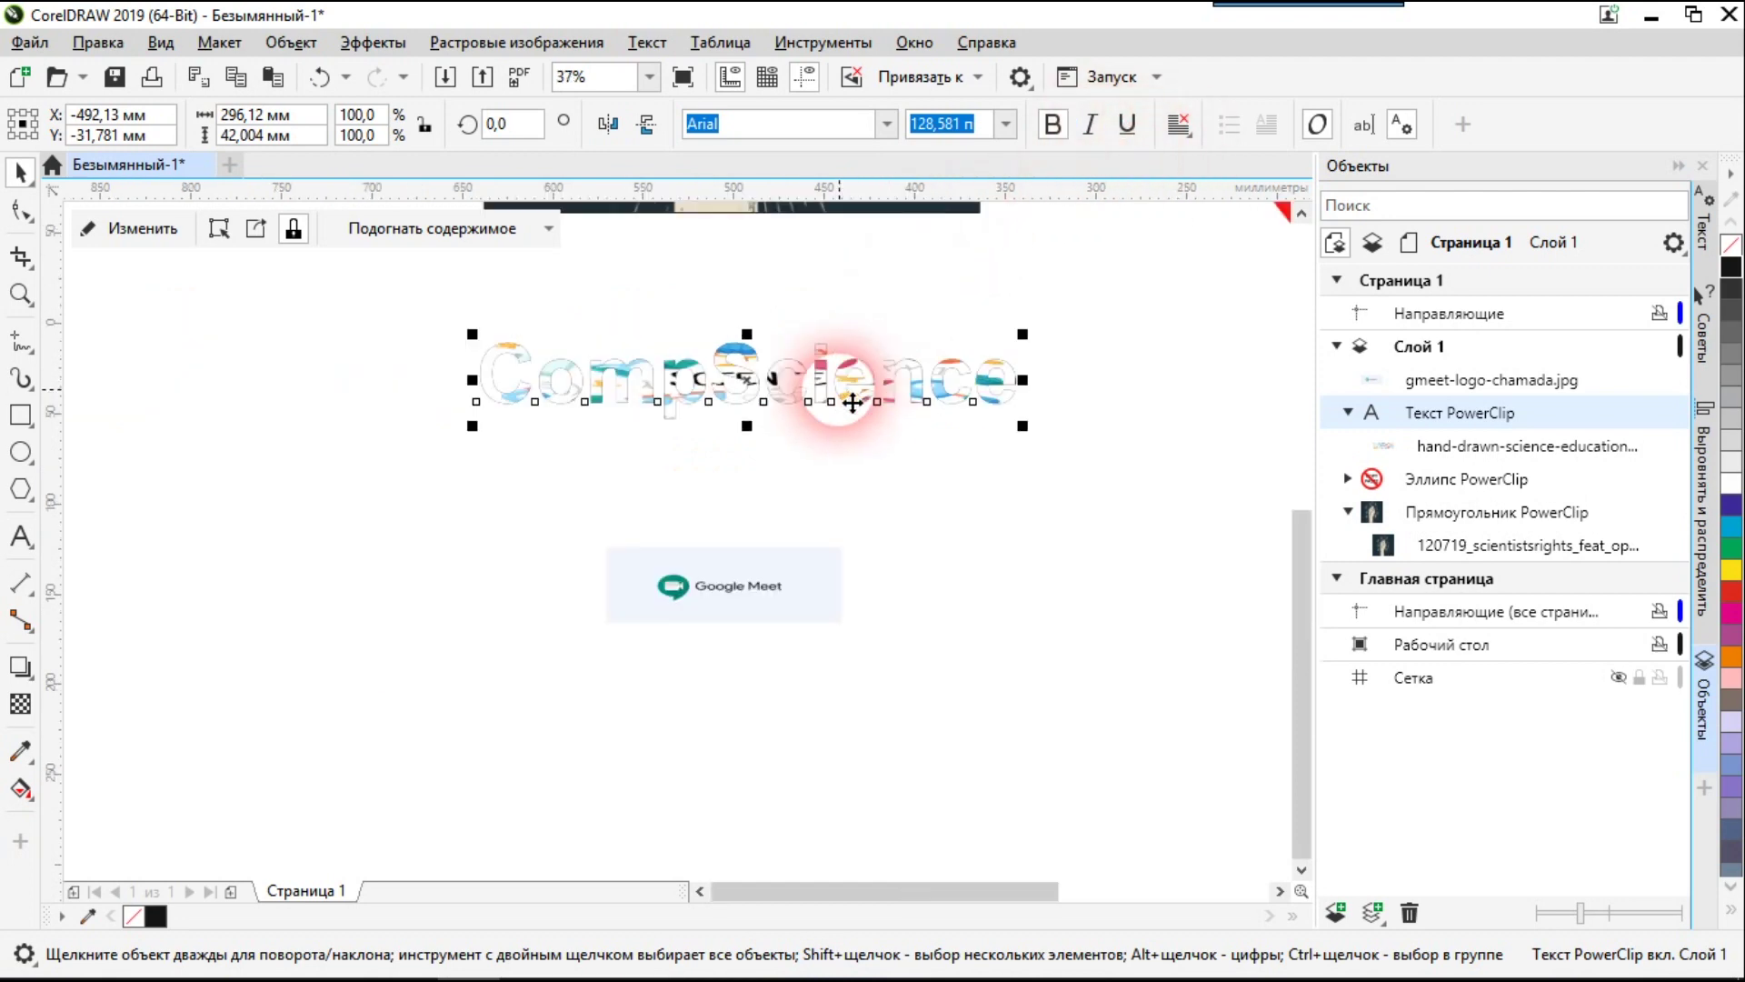
{"action": "scroll", "coordinate": [874, 462], "scroll_direction": "down", "scroll_amount": 1}
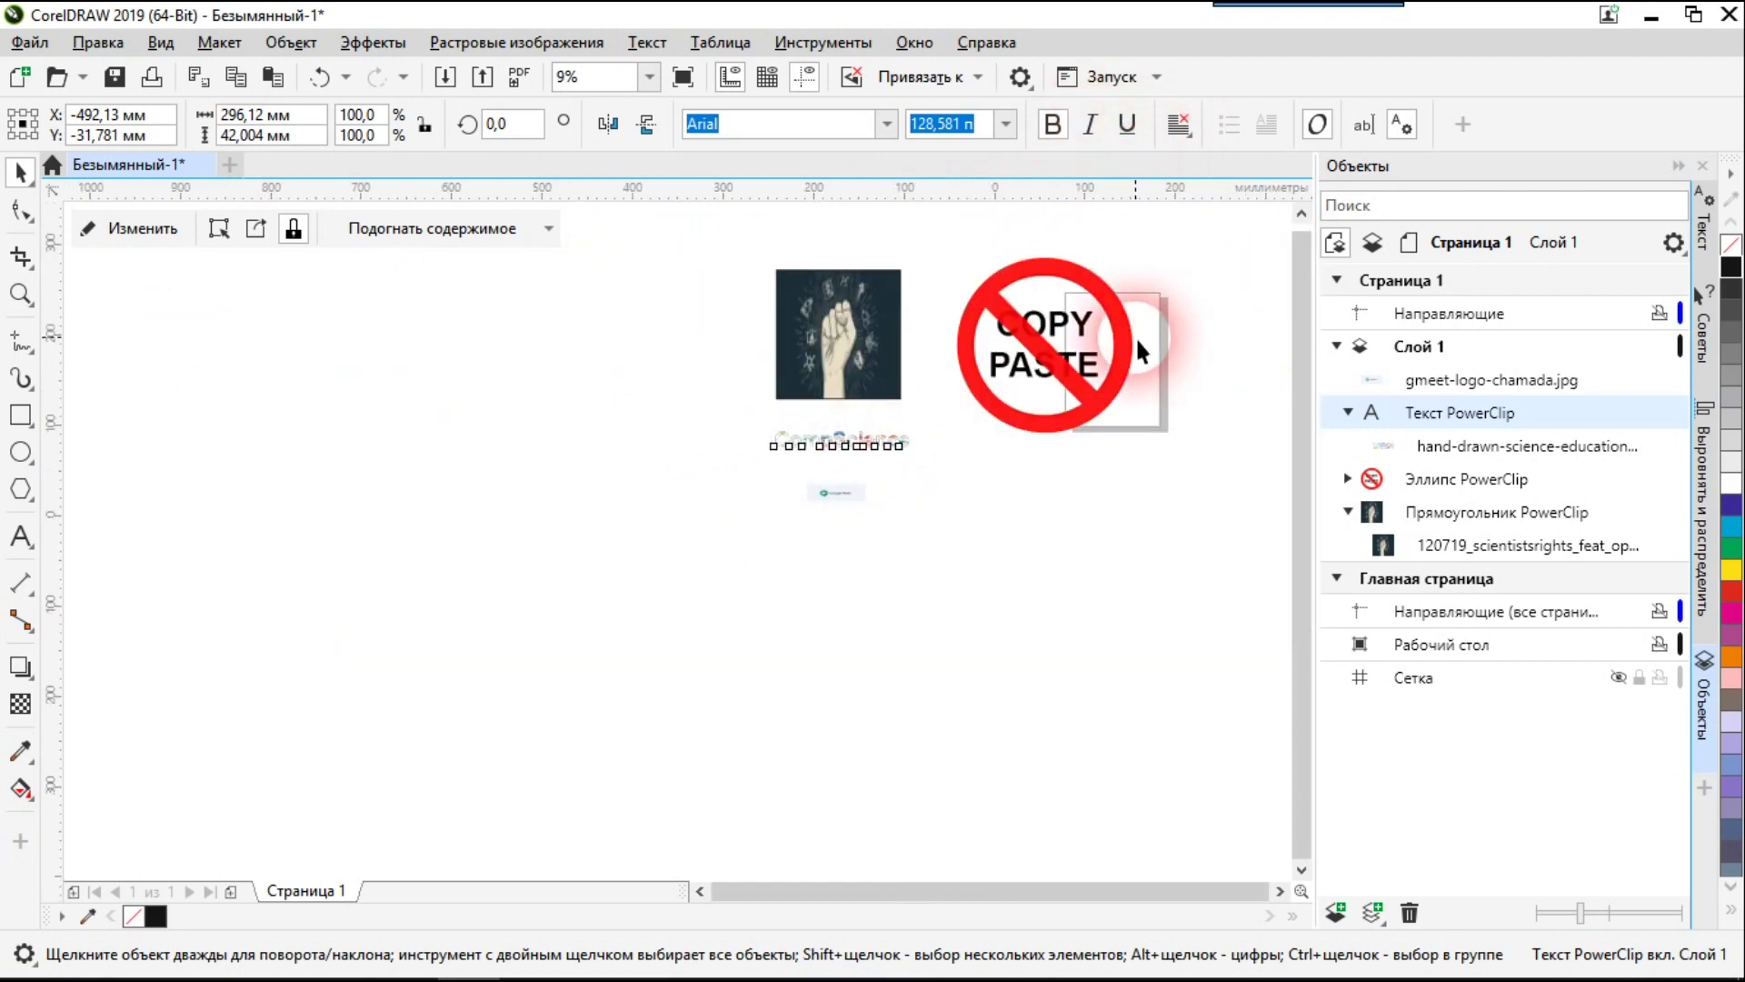
{"action": "scroll", "coordinate": [1137, 337], "scroll_direction": "up", "scroll_amount": 1}
{"action": "left_click_drag", "start_coordinate": [1300, 536], "coordinate": [1300, 531]}
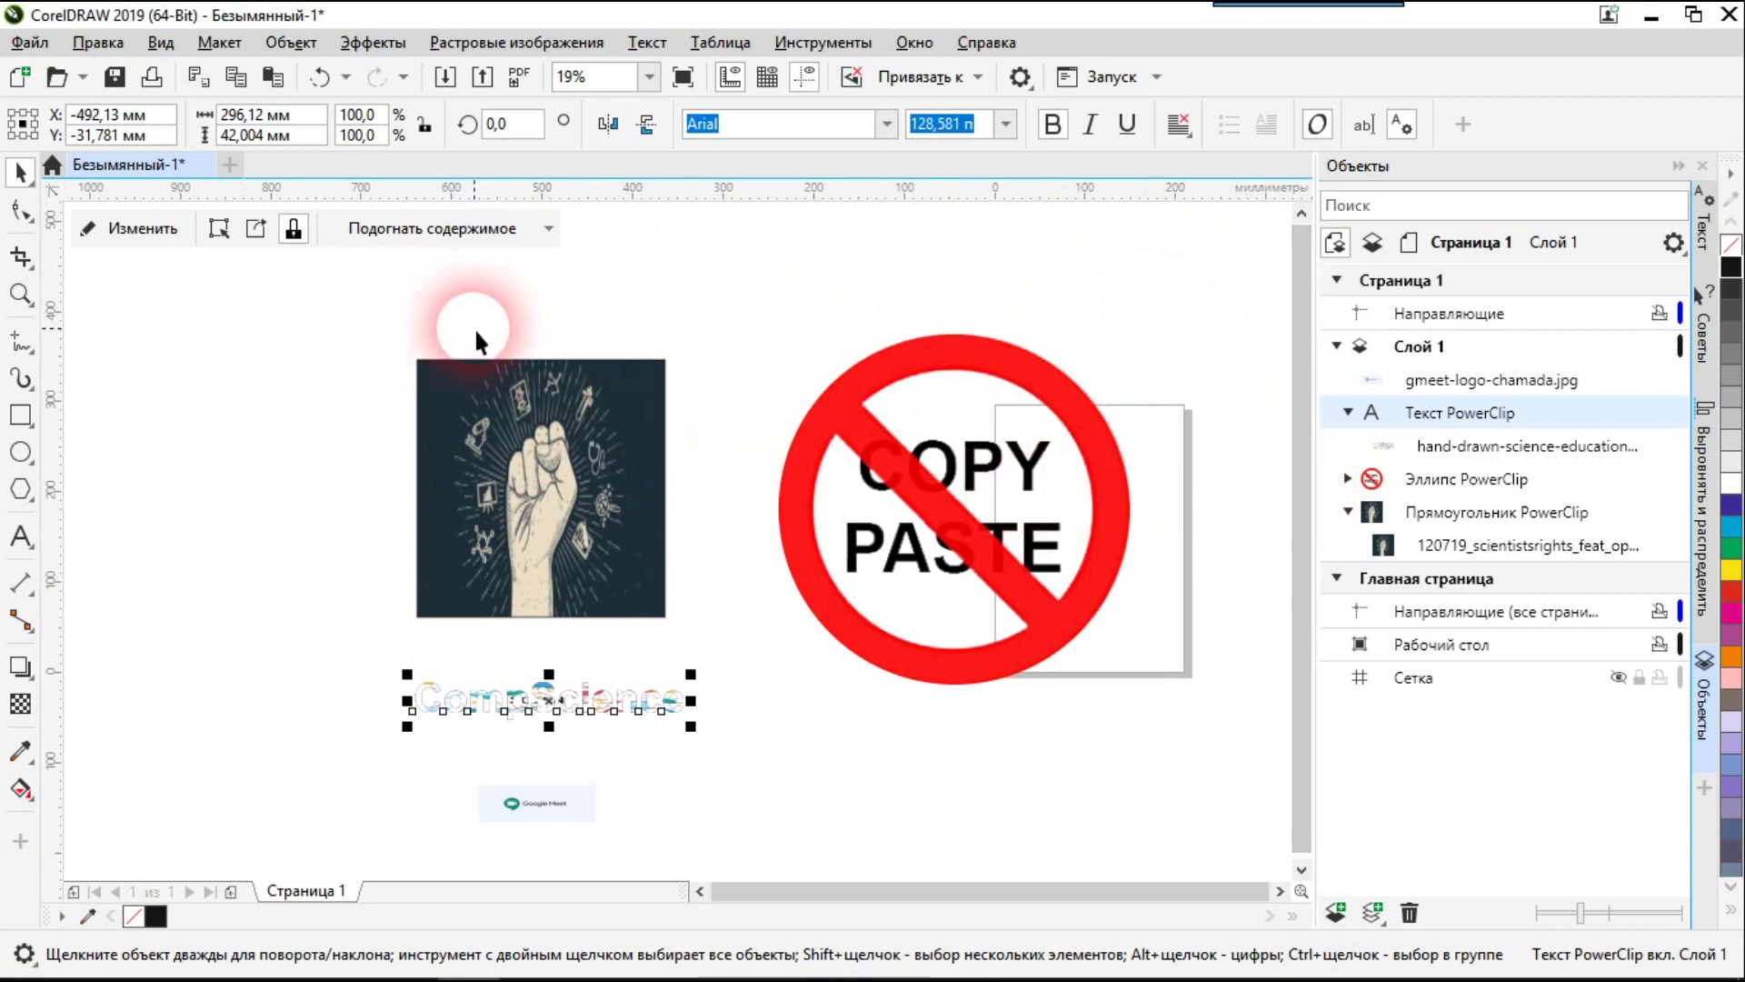
{"action": "left_click_drag", "start_coordinate": [366, 322], "coordinate": [1189, 854]}
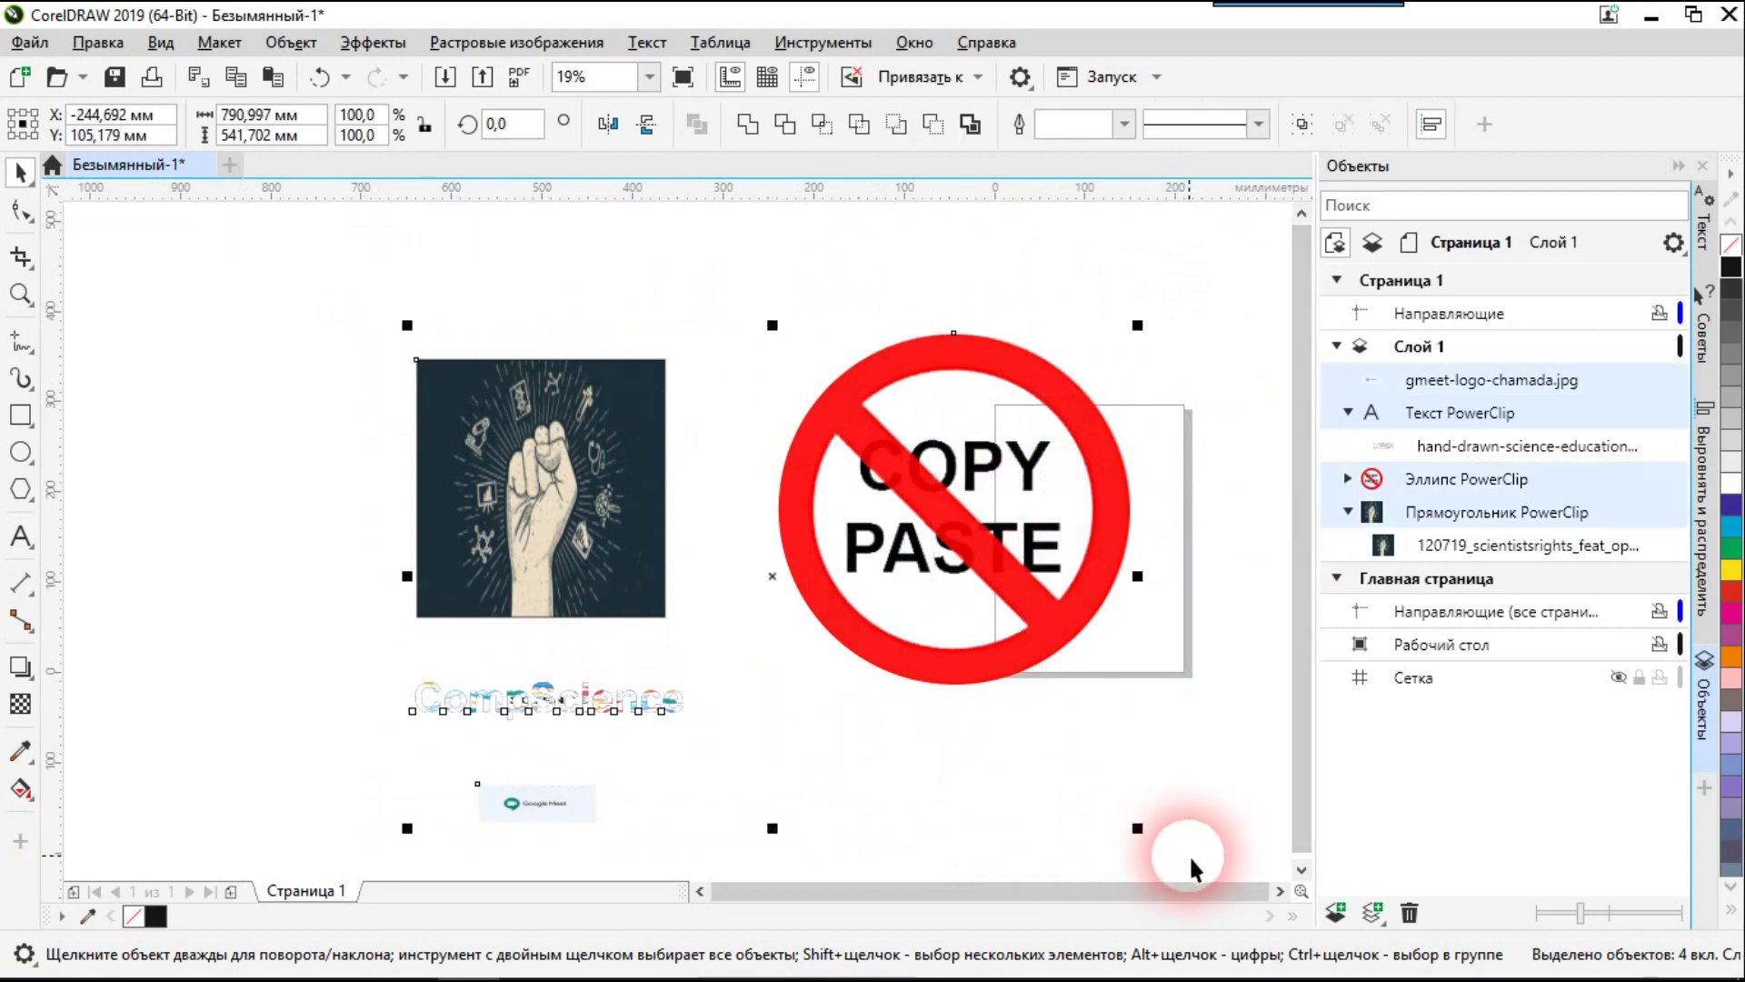
{"action": "key", "text": "Delete"}
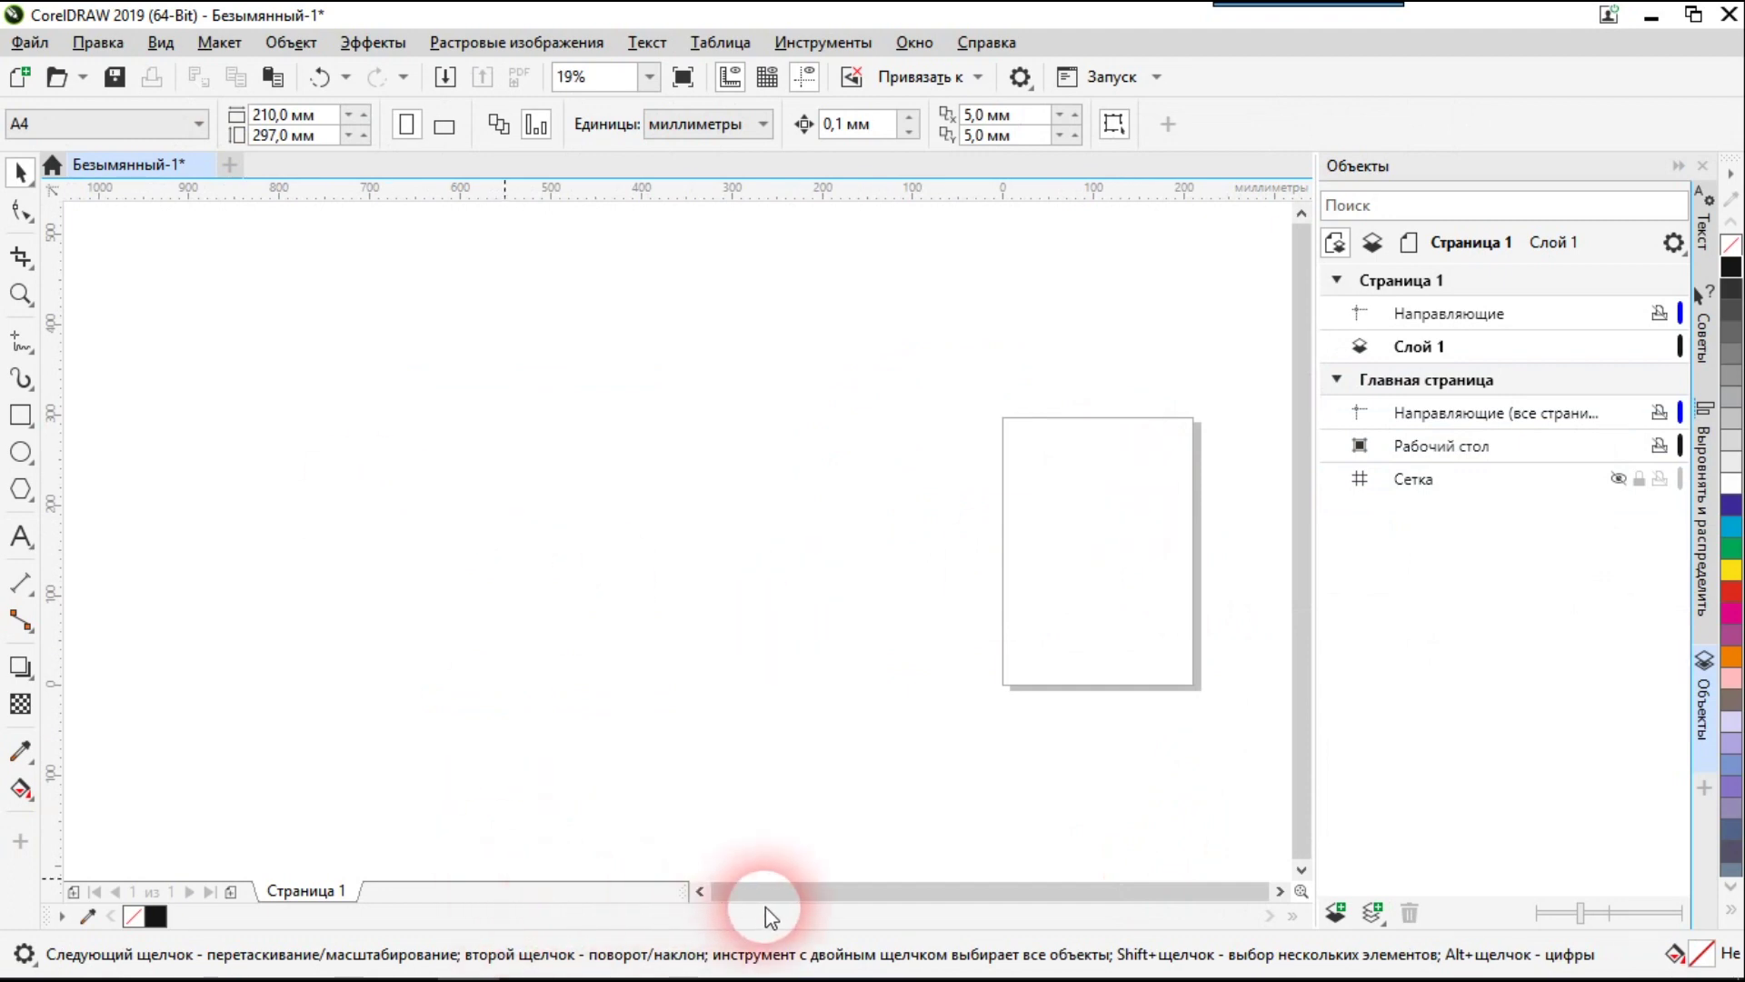
{"action": "scroll", "coordinate": [1240, 553], "scroll_direction": "up", "scroll_amount": 2}
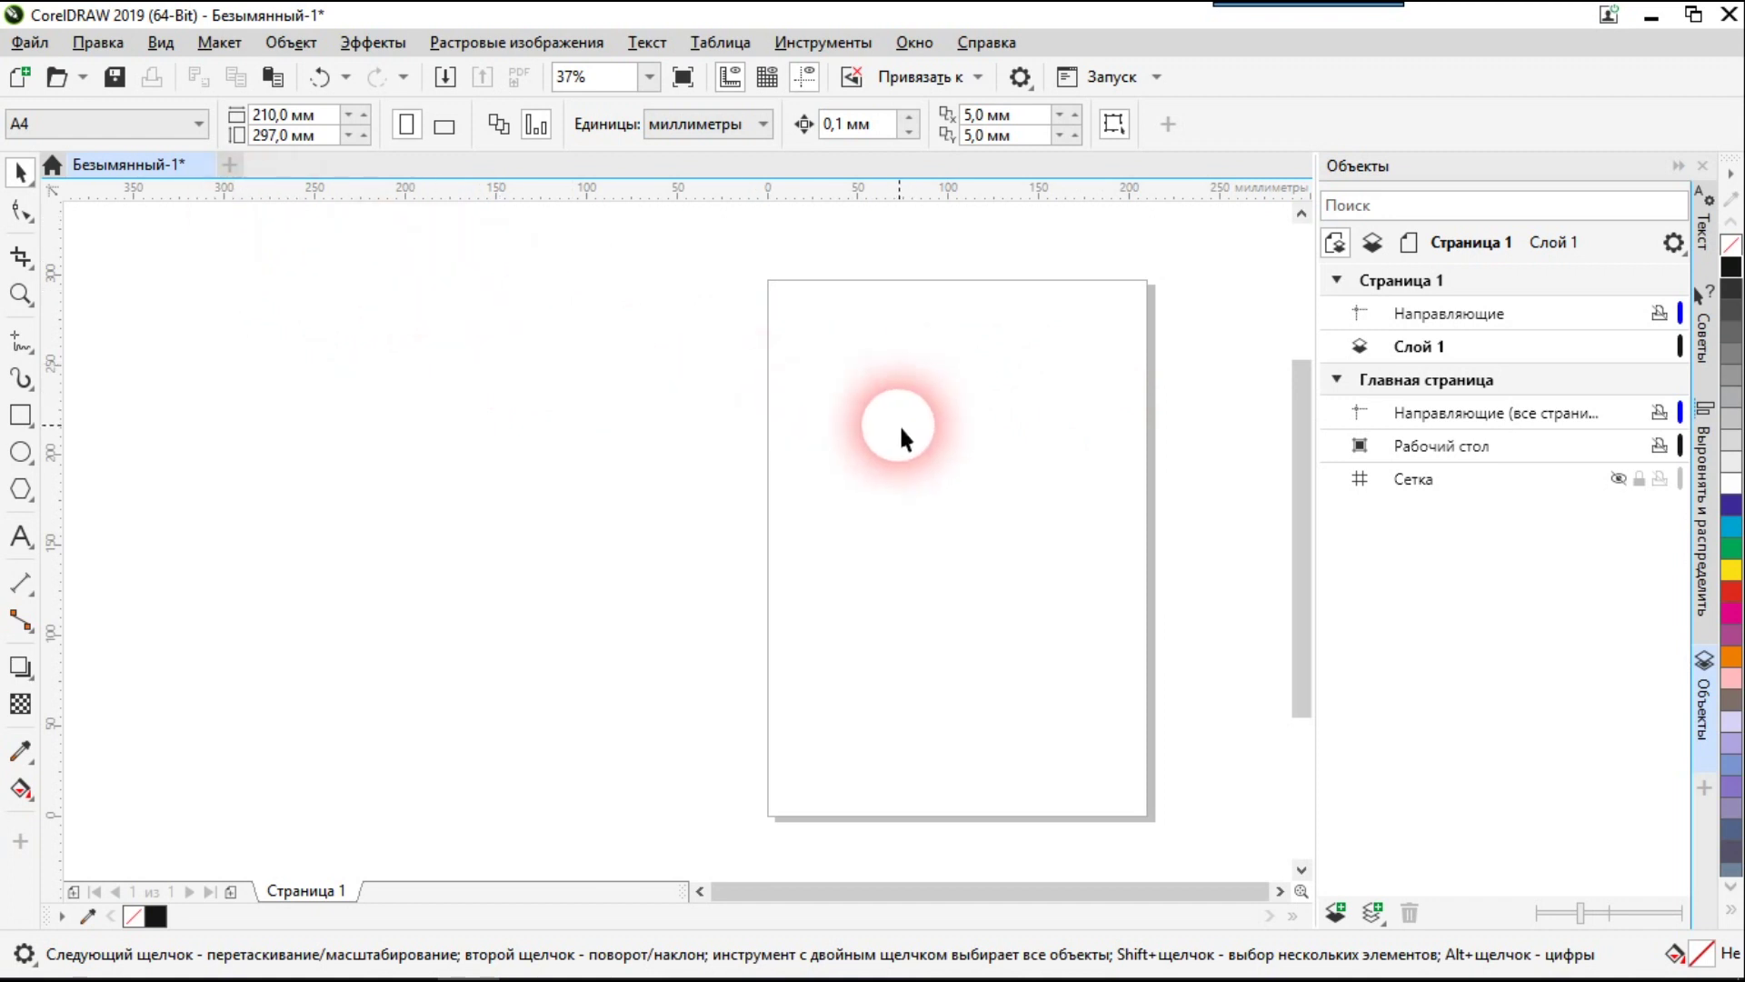
Switch the page to landscape orientation and import the blank puzzle template image onto it
{"action": "left_click", "coordinate": [444, 126]}
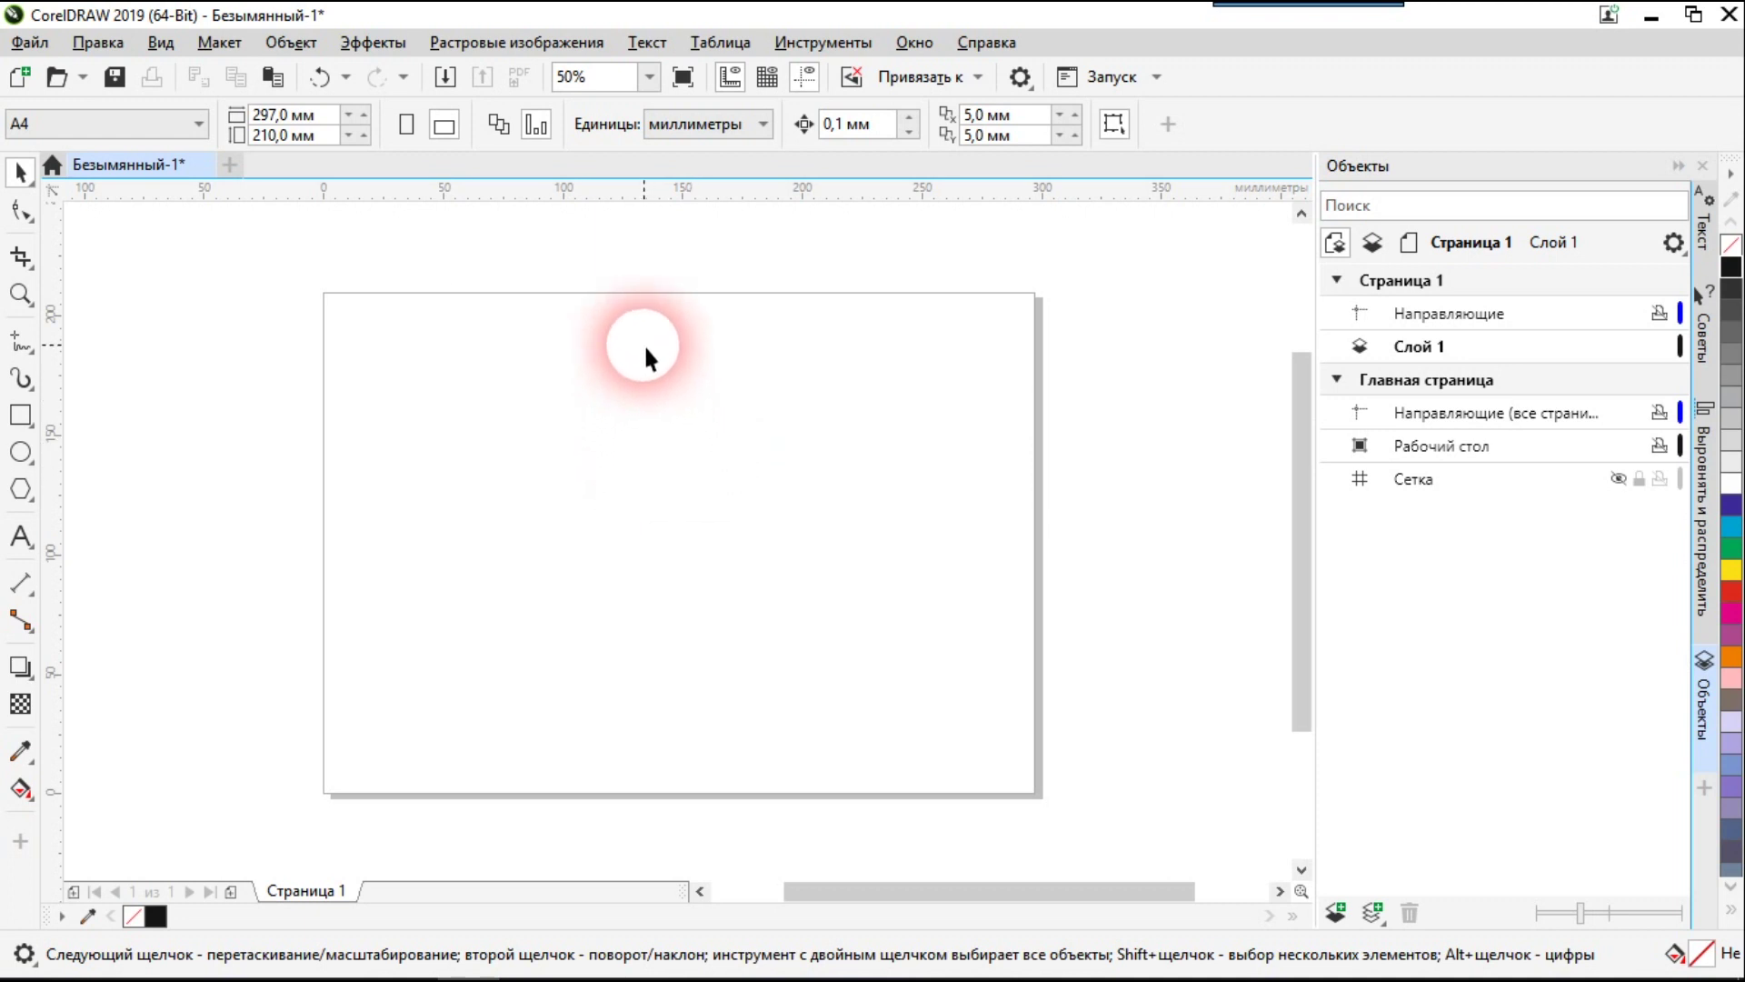
{"action": "left_click", "coordinate": [444, 77]}
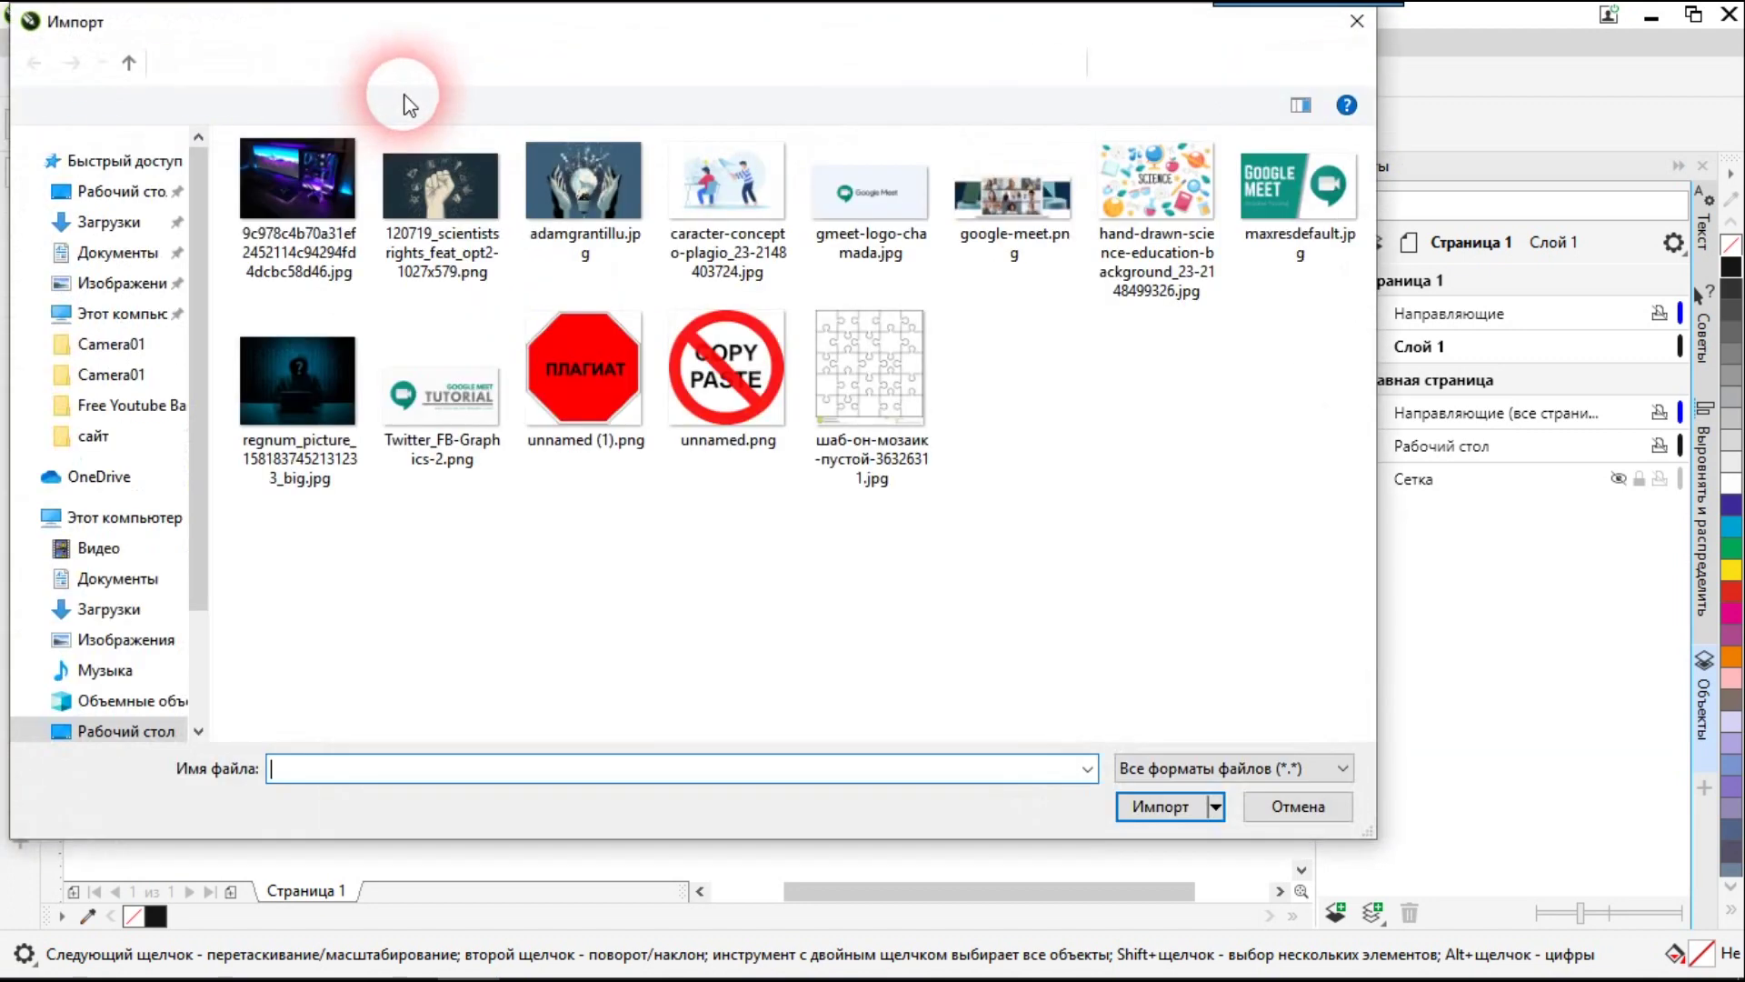
{"action": "double_click", "coordinate": [920, 380]}
{"action": "left_click", "coordinate": [343, 338]}
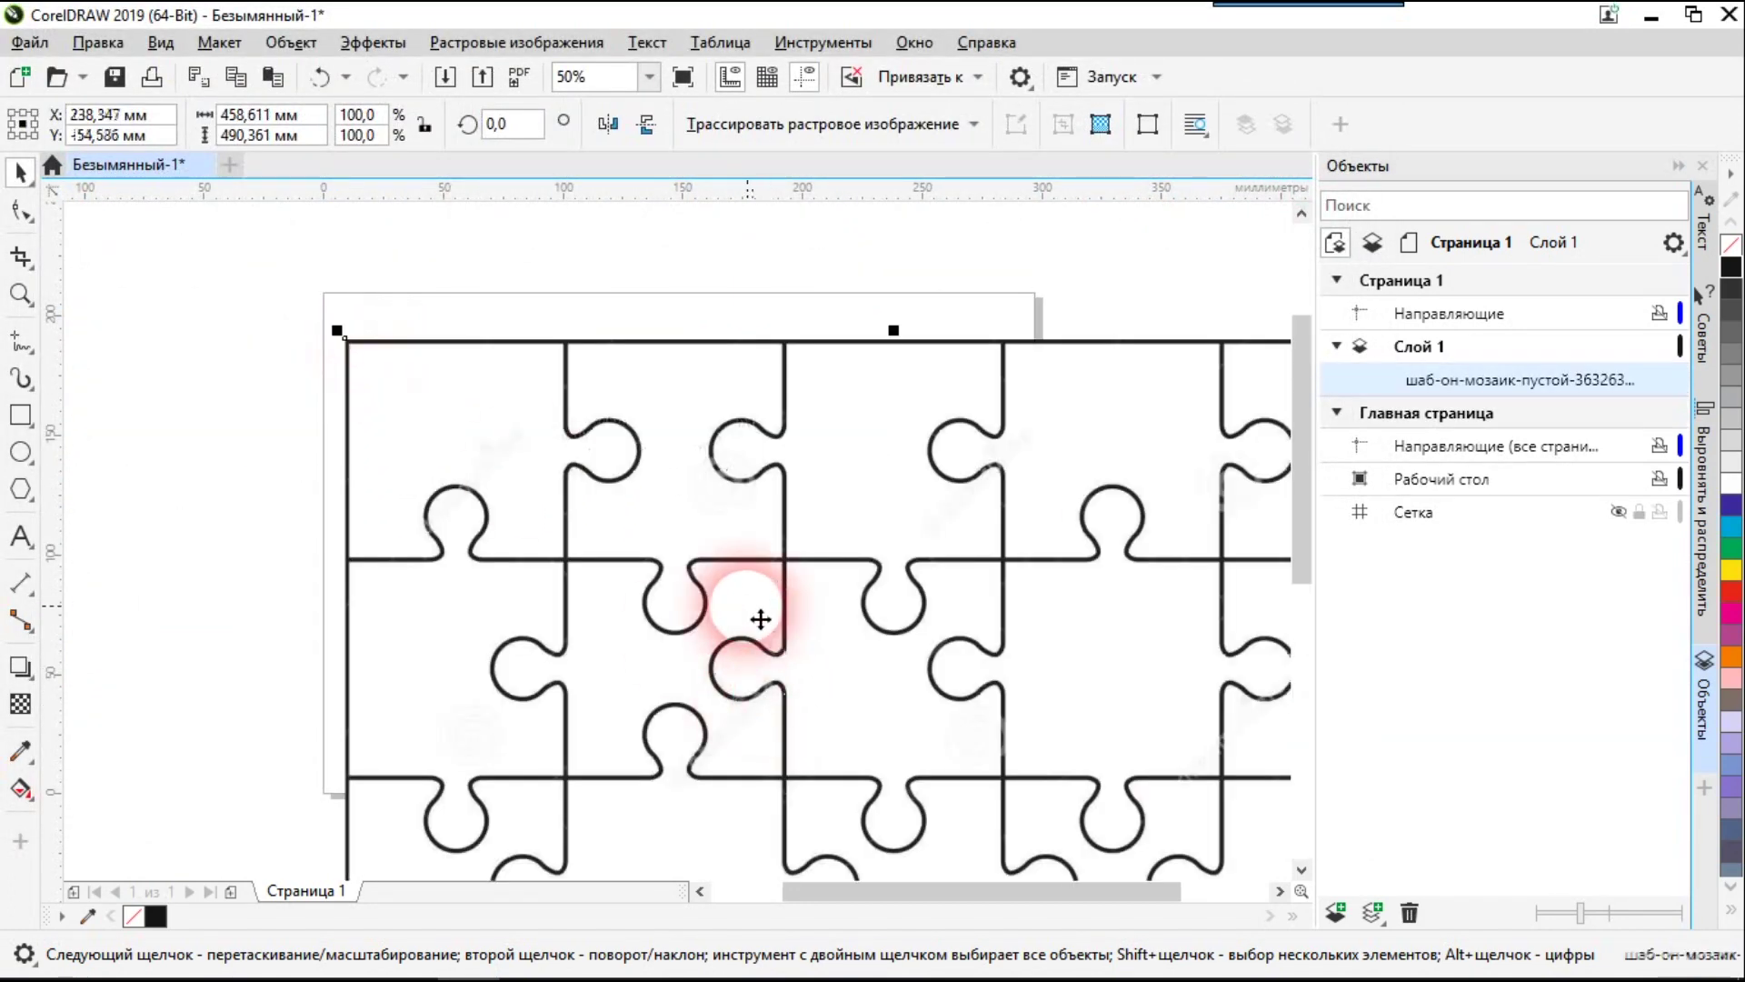
Resize and position the puzzle template image to fit within the page
{"action": "scroll", "coordinate": [586, 518], "scroll_direction": "down", "scroll_amount": 3}
{"action": "scroll", "coordinate": [471, 463], "scroll_direction": "up", "scroll_amount": 2}
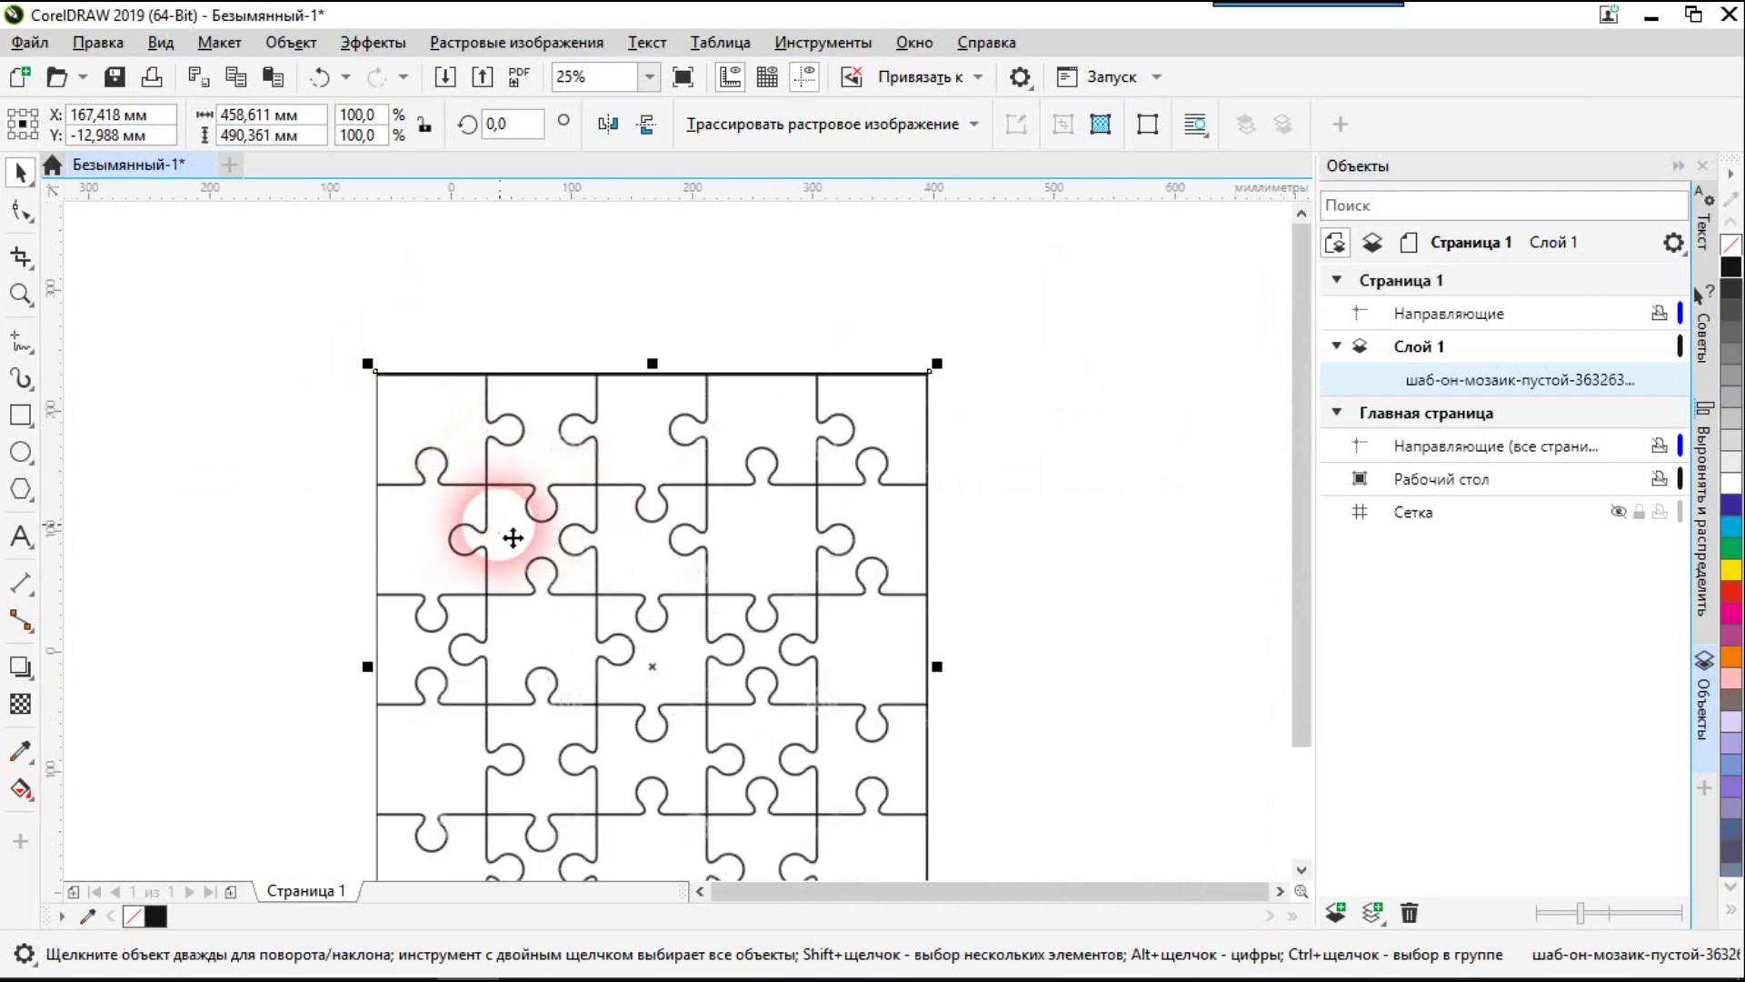
{"action": "scroll", "coordinate": [455, 400], "scroll_direction": "down", "scroll_amount": 2}
{"action": "left_click_drag", "start_coordinate": [344, 246], "coordinate": [431, 334]}
{"action": "mouse_move", "coordinate": [583, 549]}
{"action": "left_mouse_down"}
{"action": "mouse_move", "coordinate": [560, 522]}
{"action": "mouse_move", "coordinate": [593, 561]}
{"action": "left_mouse_up"}
{"action": "left_click", "coordinate": [1085, 620]}
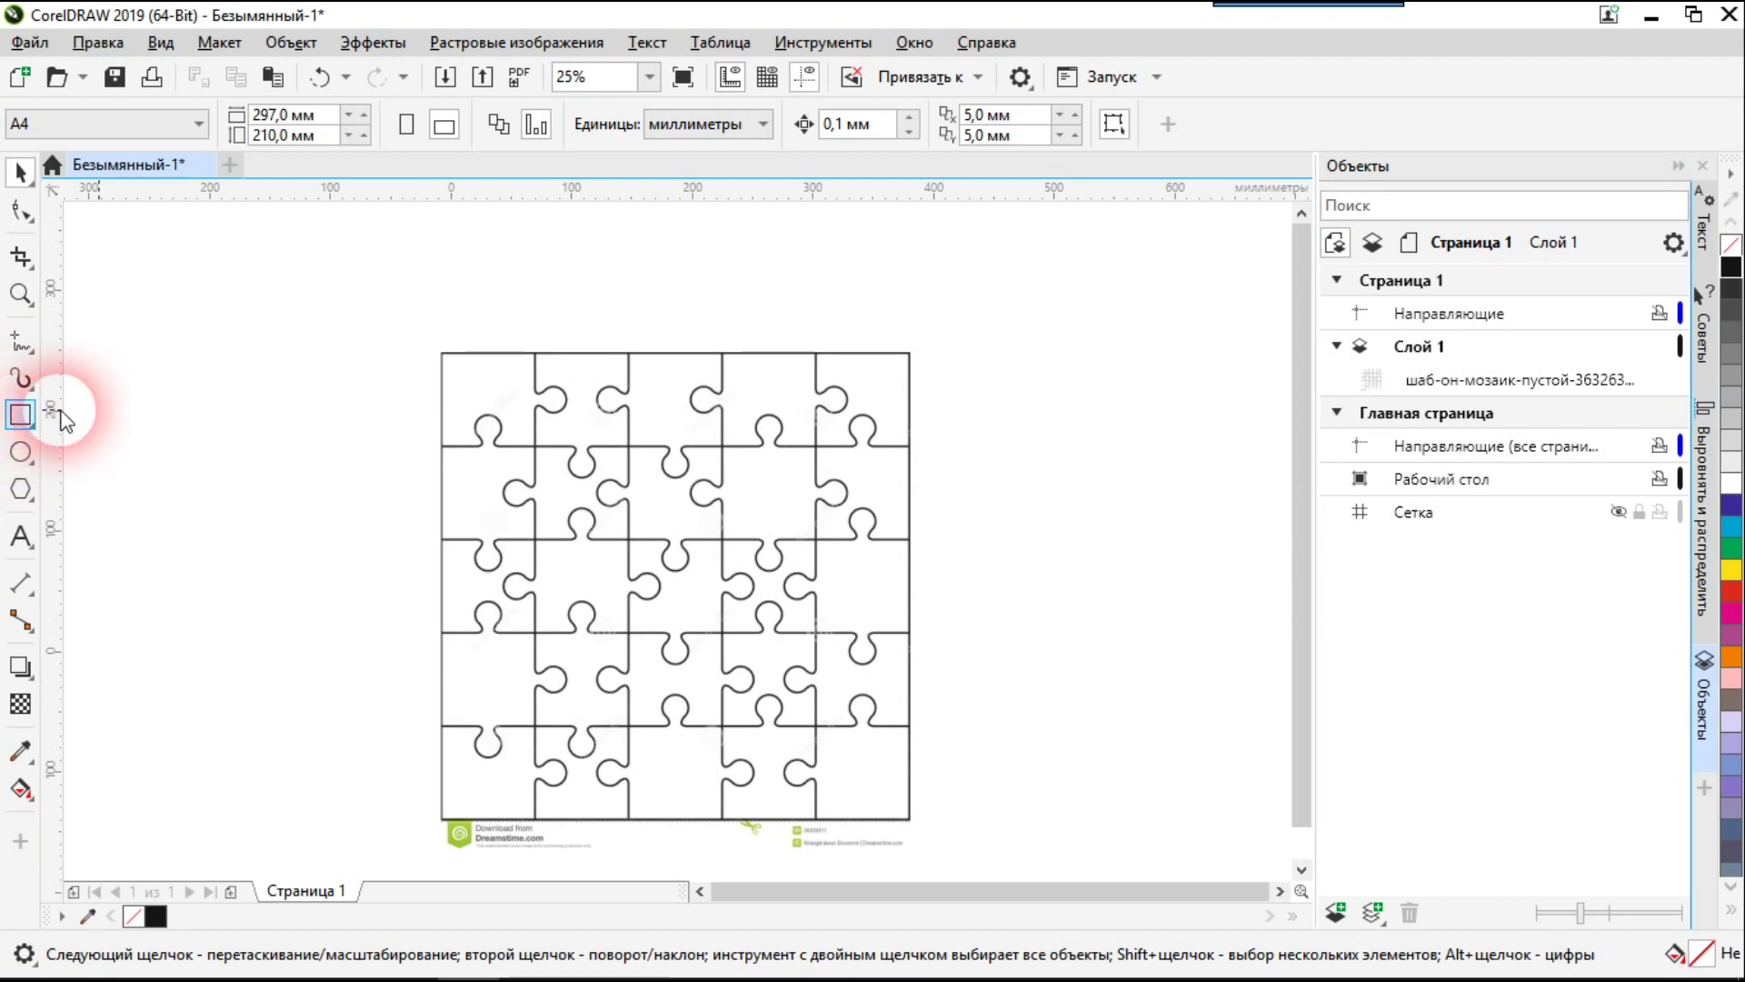
Draw a rectangle covering the puzzle grid and intersect it with the puzzle image
{"action": "left_click", "coordinate": [20, 415]}
{"action": "left_click_drag", "start_coordinate": [442, 351], "coordinate": [910, 796]}
{"action": "left_click_drag", "start_coordinate": [676, 343], "coordinate": [675, 359]}
{"action": "left_click", "coordinate": [292, 318]}
{"action": "left_click", "coordinate": [20, 170]}
{"action": "left_click_drag", "start_coordinate": [203, 284], "coordinate": [1018, 863]}
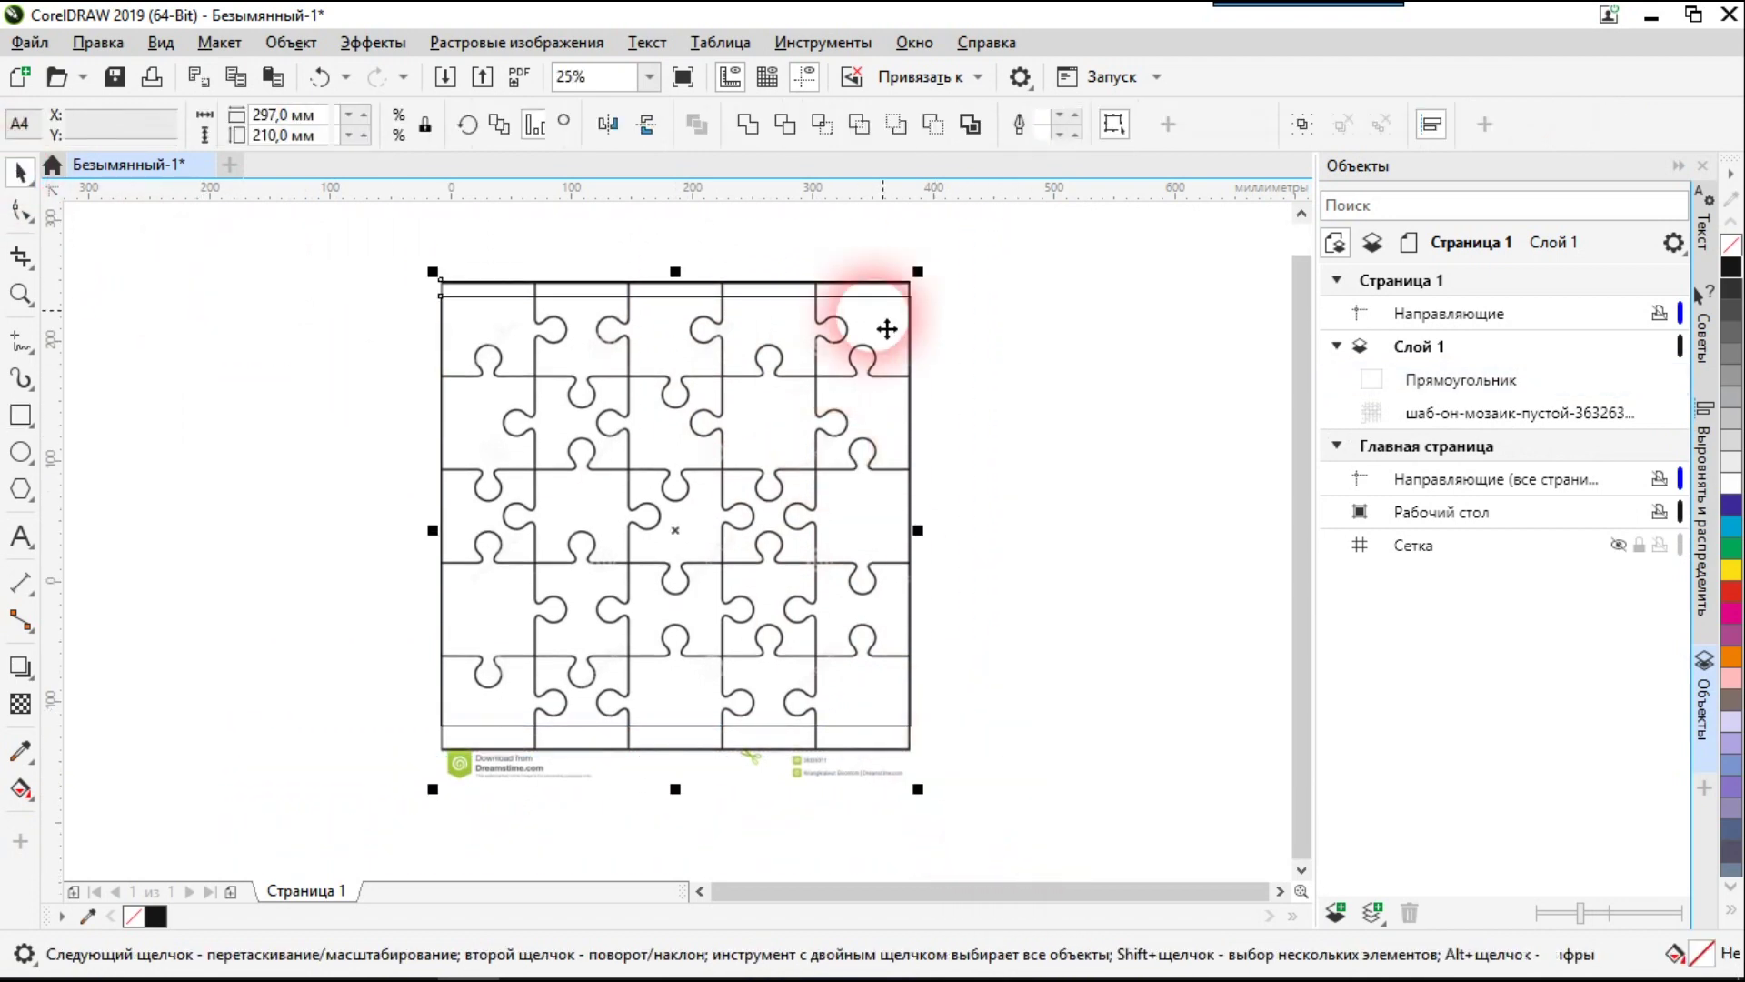
{"action": "left_click", "coordinate": [821, 126]}
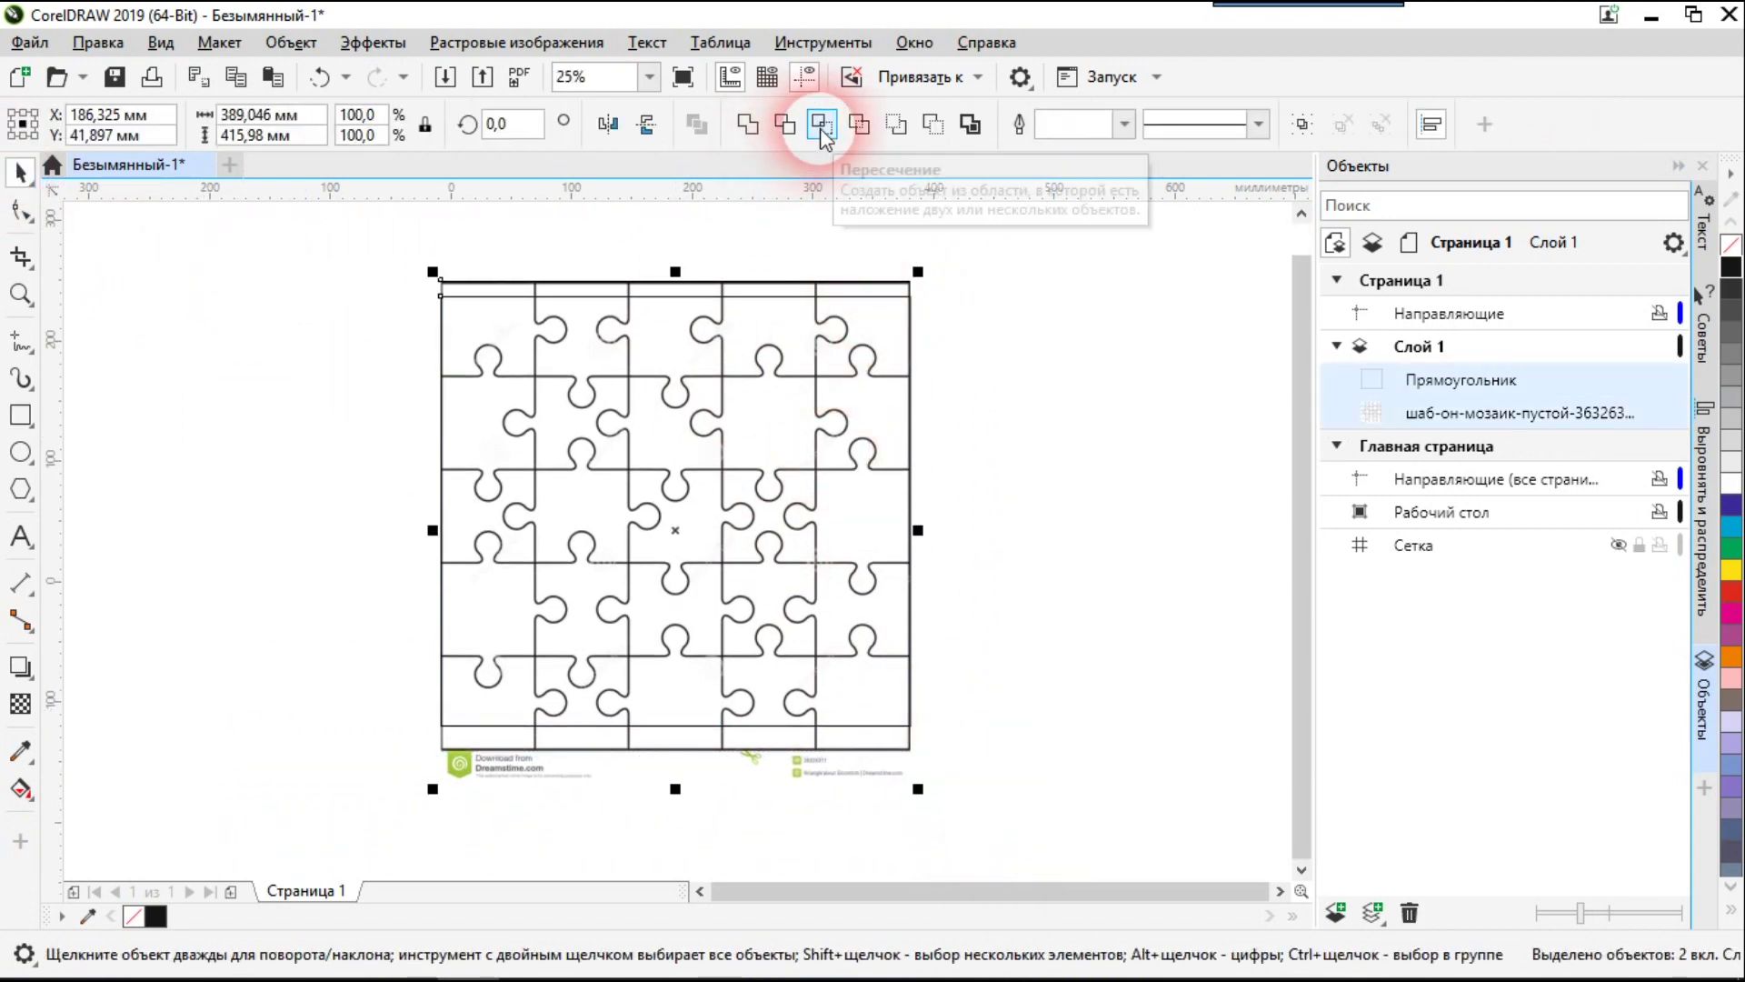
{"action": "left_click", "coordinate": [1169, 409]}
Delete the original uncropped puzzle image, keeping the intersected copy
{"action": "left_click", "coordinate": [598, 323]}
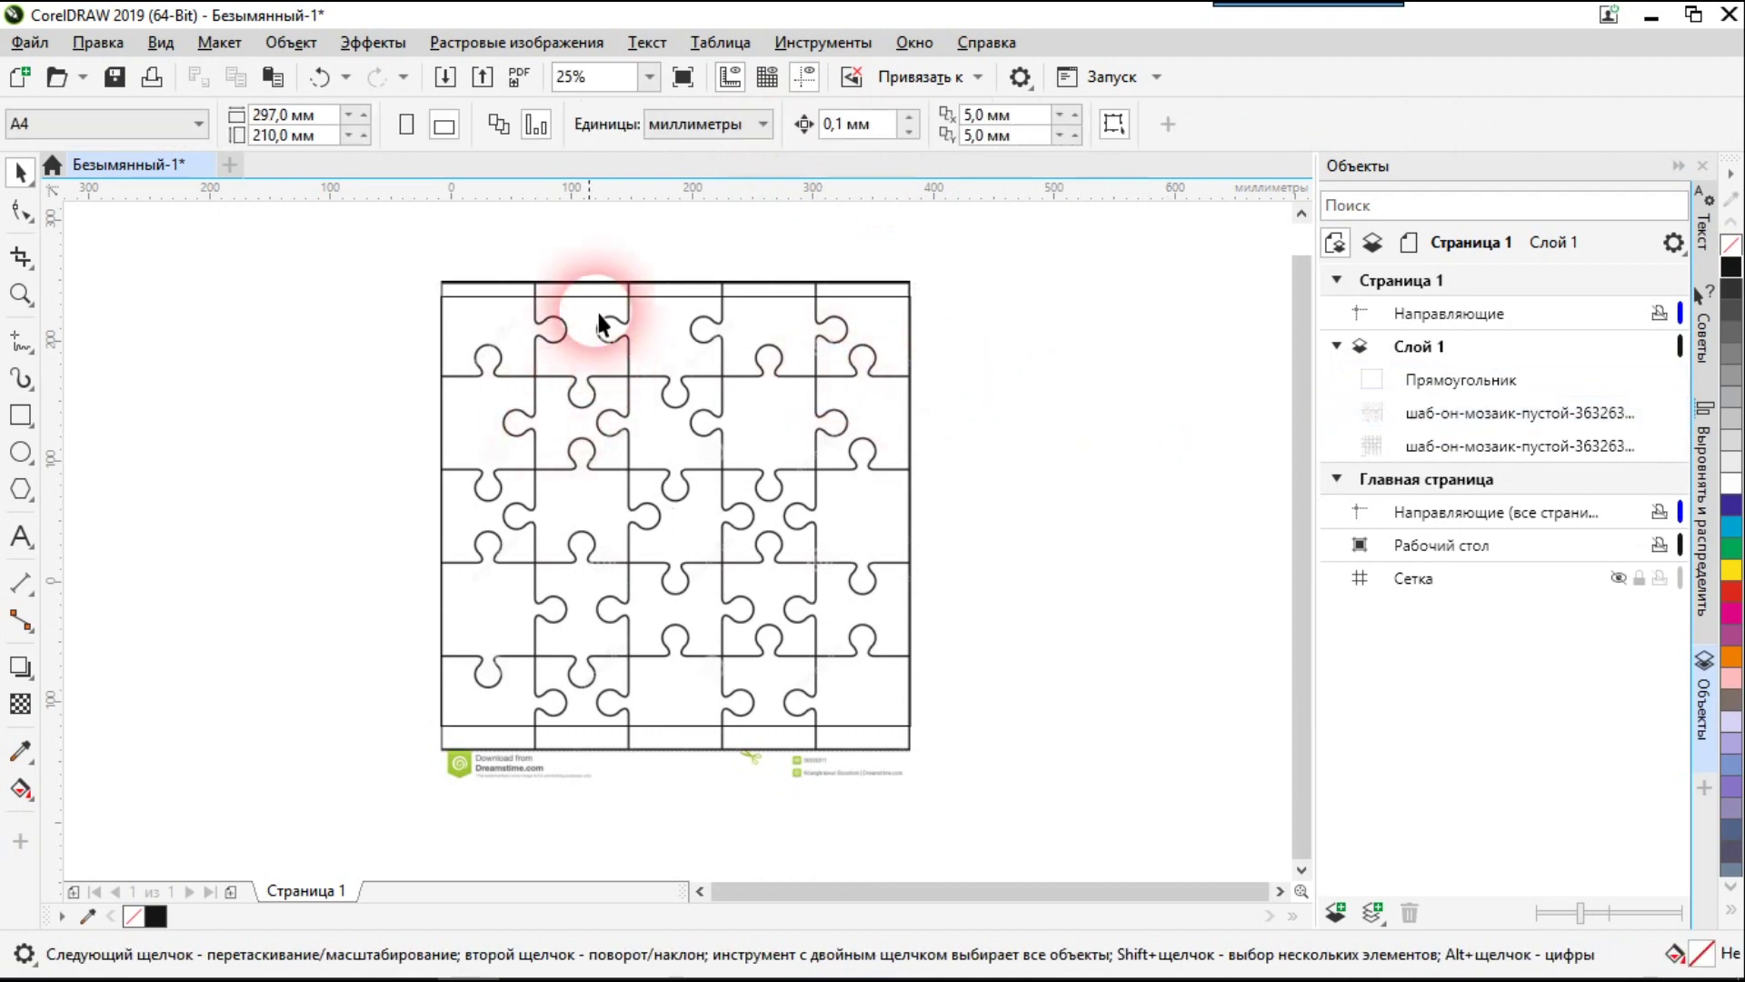
{"action": "left_click", "coordinate": [511, 289]}
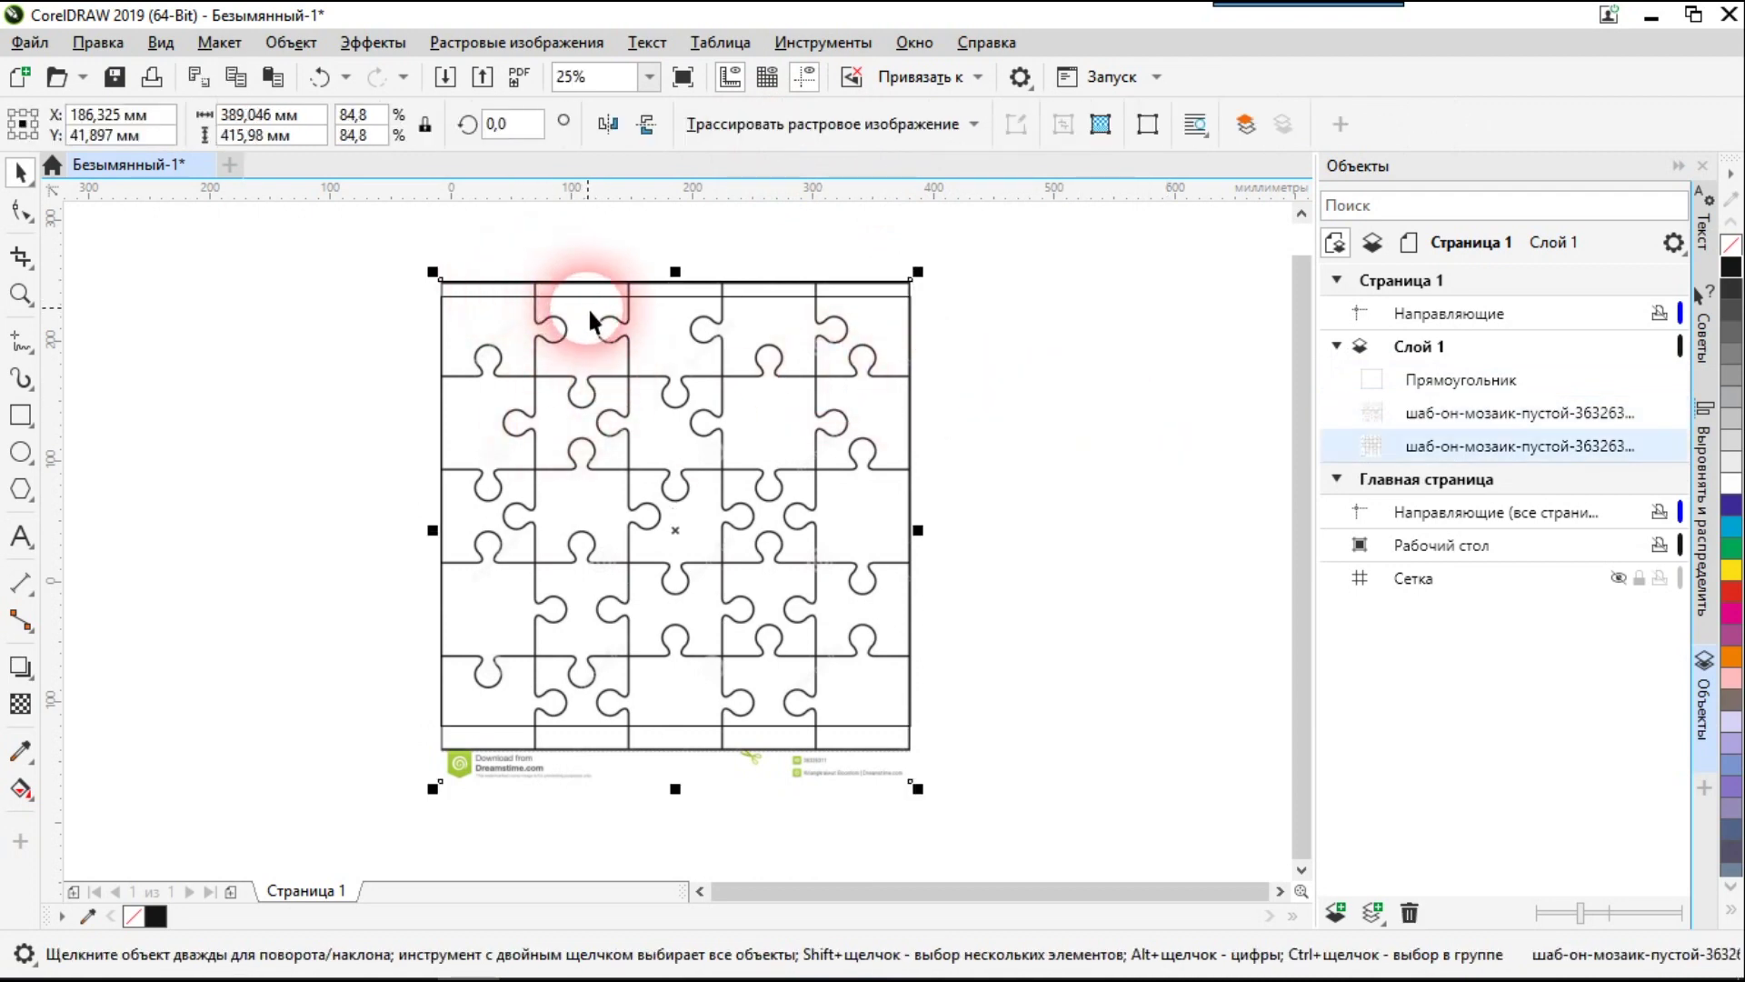
{"action": "key", "text": "Delete"}
Group the rectangle with the cropped puzzle image and convert the group to a 300 dpi bitmap
{"action": "left_click_drag", "start_coordinate": [575, 394], "coordinate": [993, 893]}
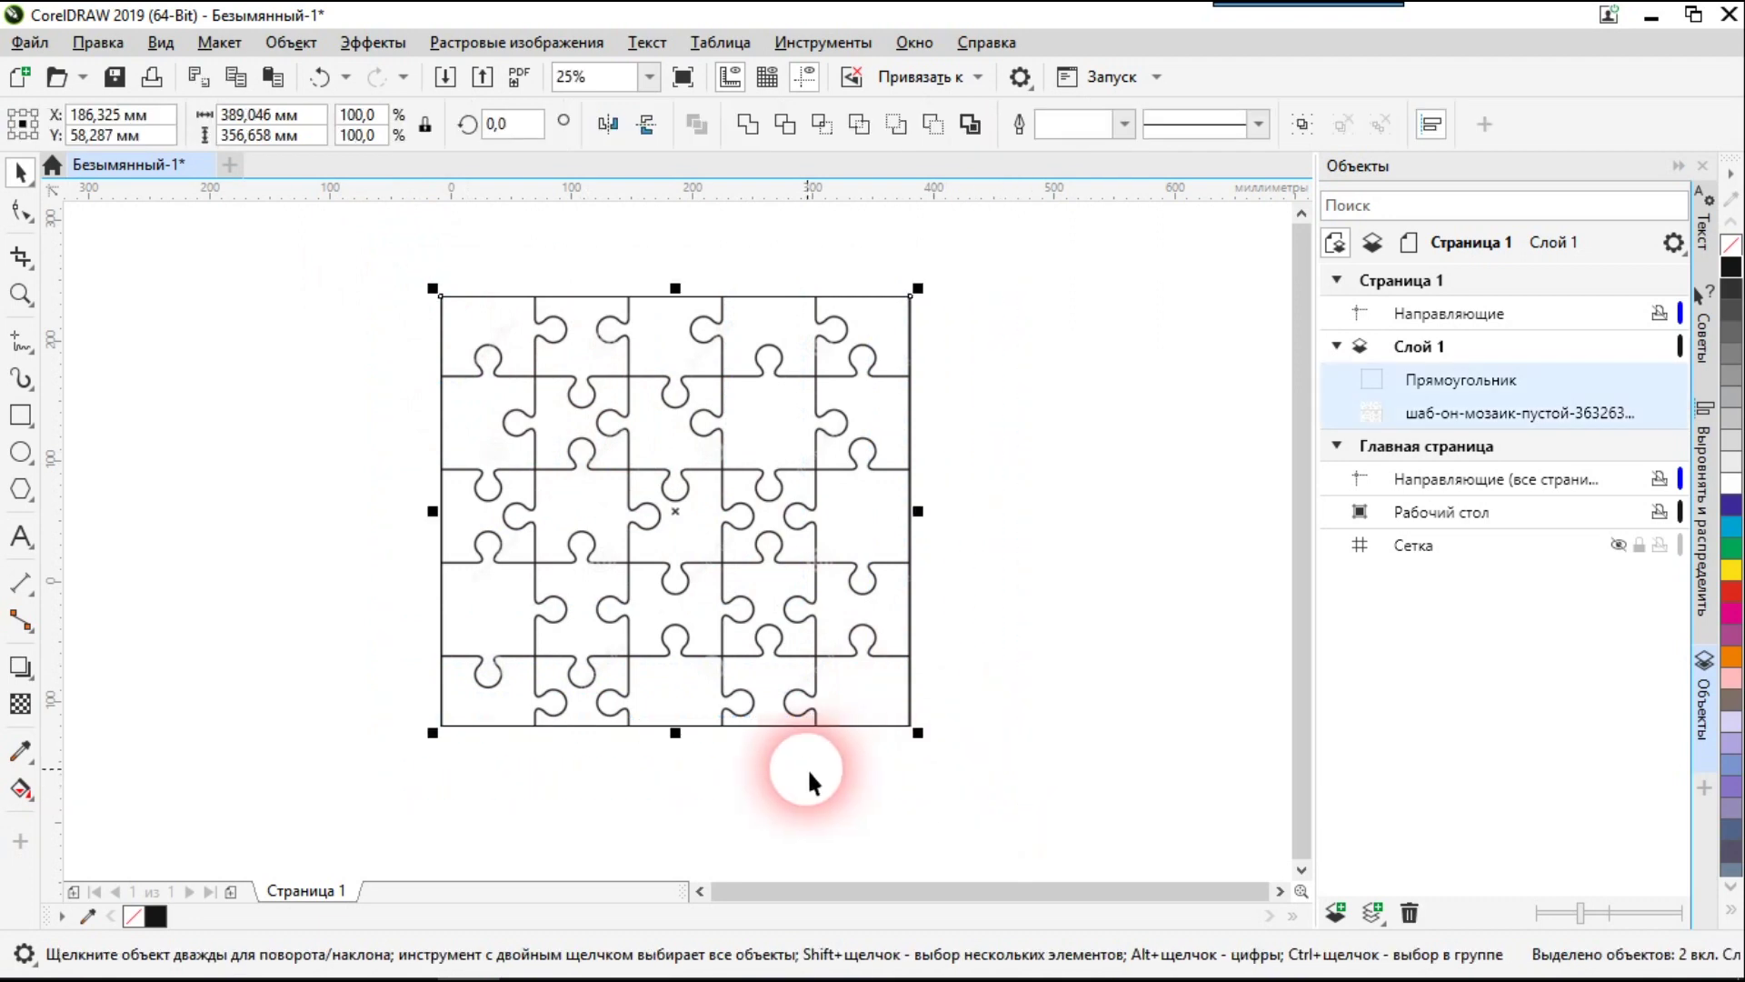
{"action": "key", "text": "ctrl+g"}
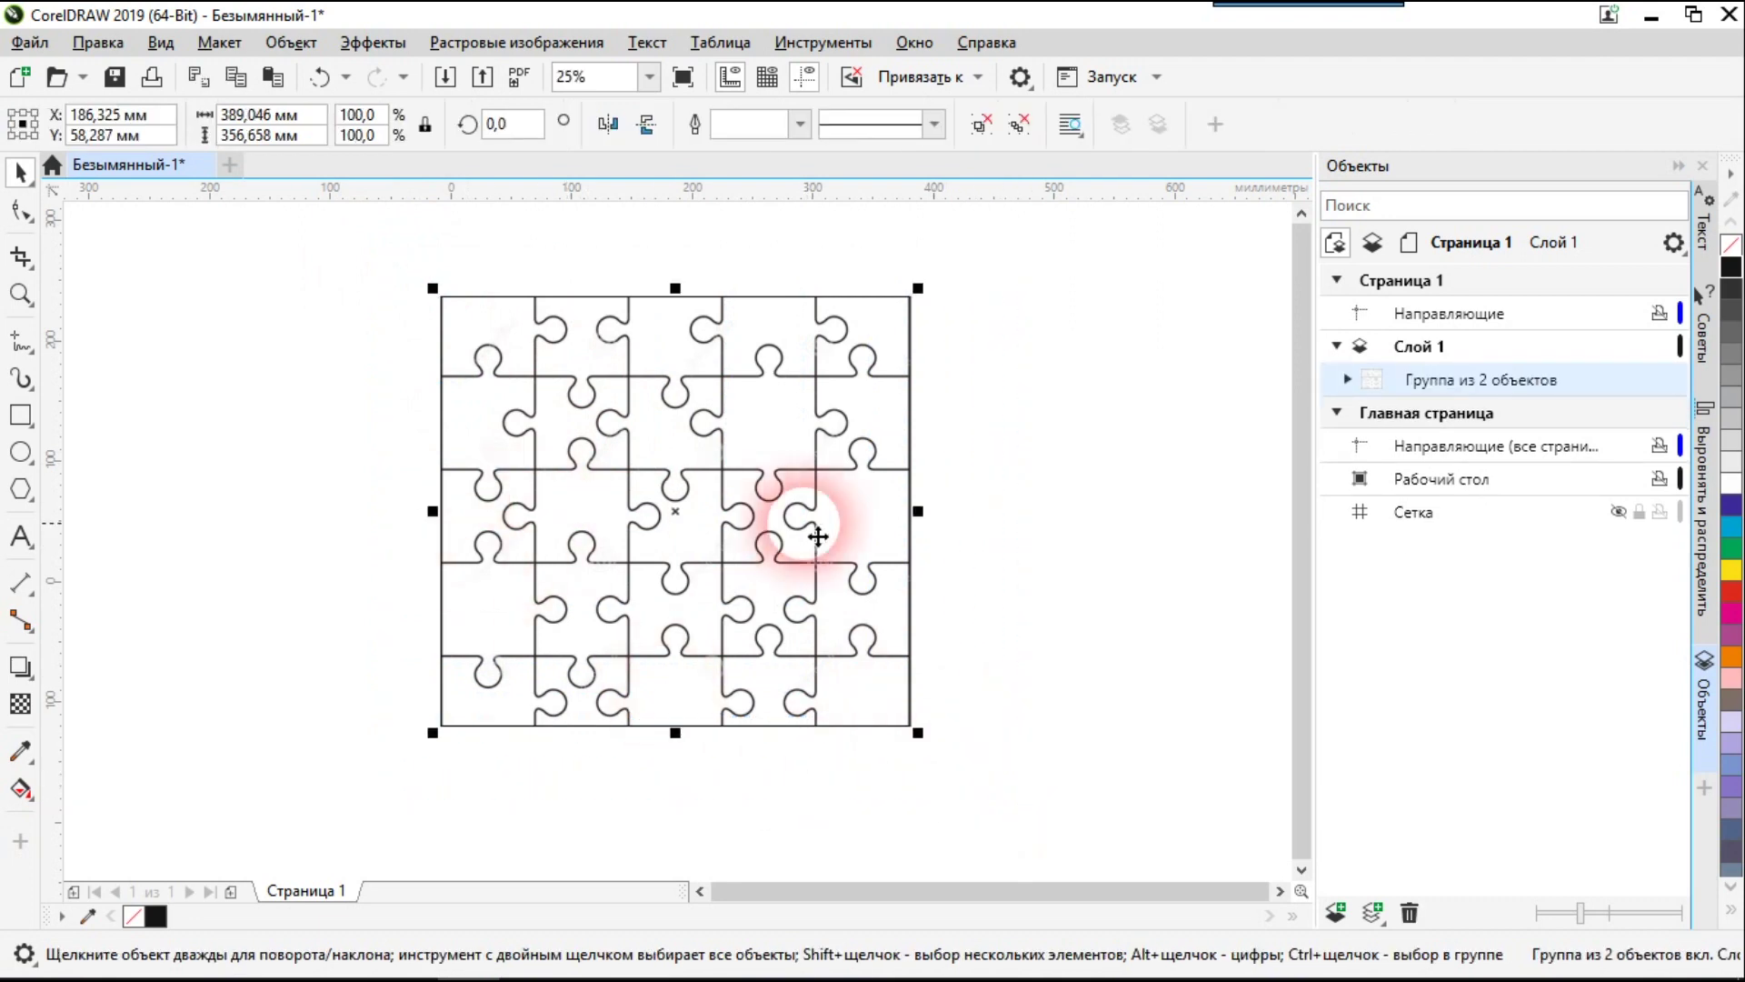
{"action": "left_click", "coordinate": [550, 40]}
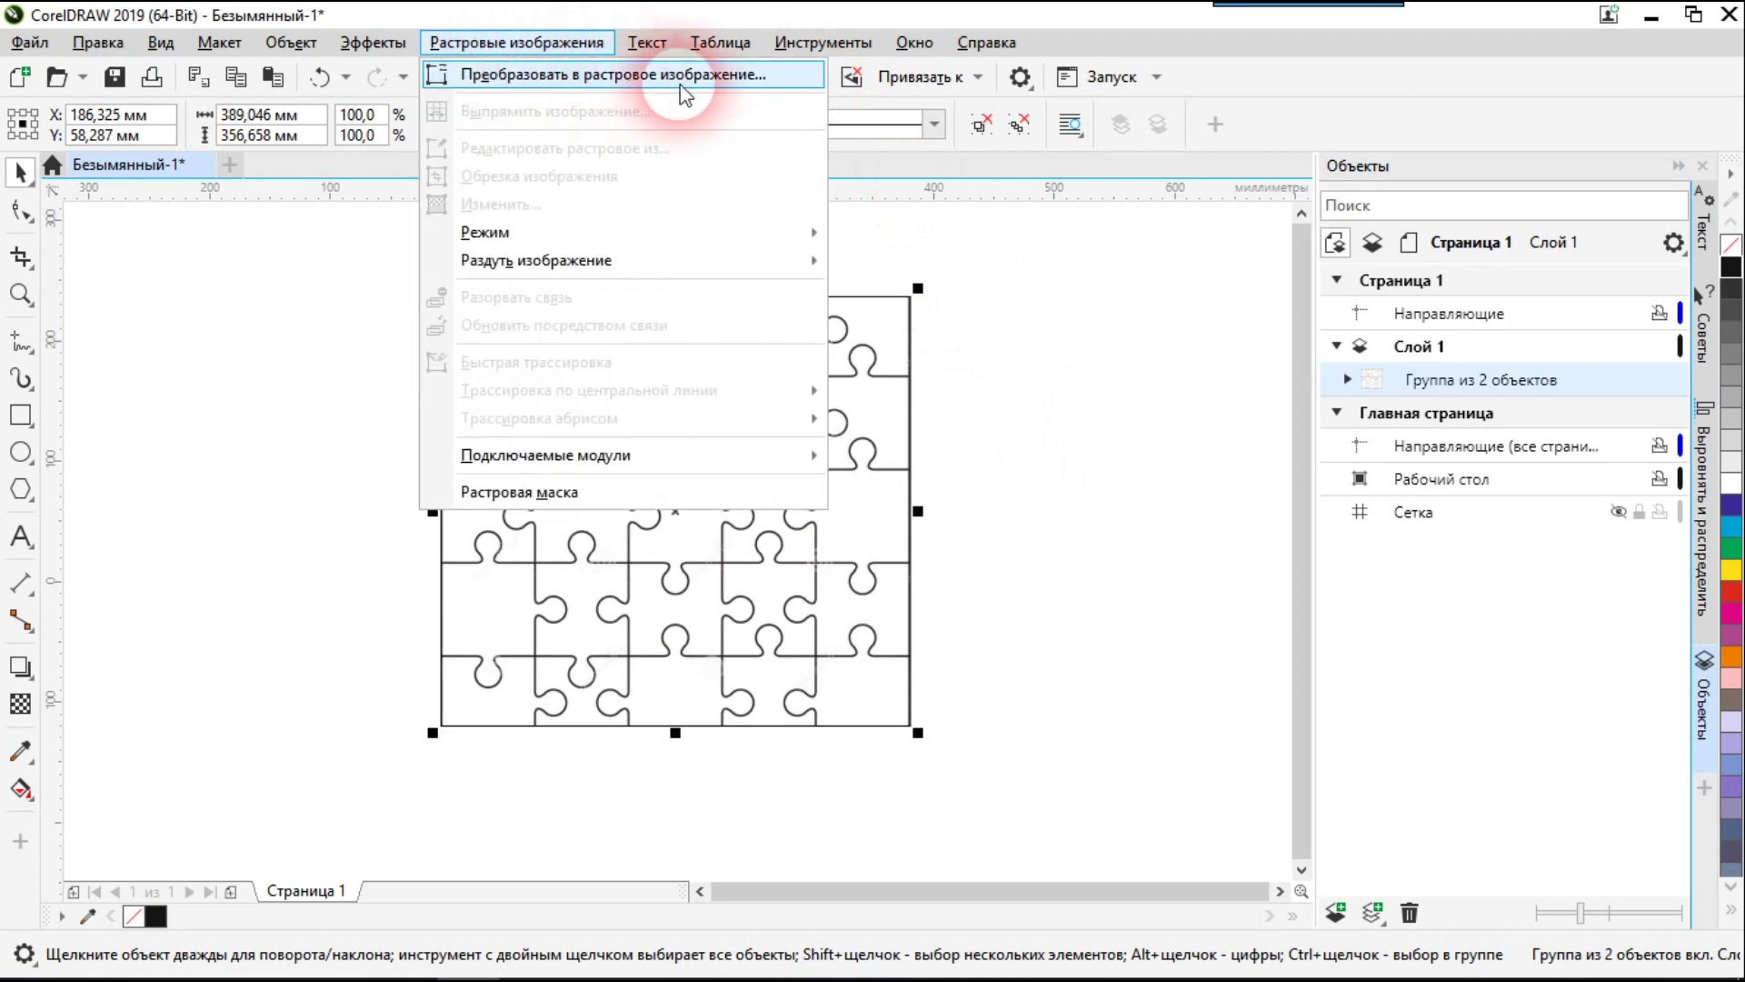
{"action": "left_click", "coordinate": [557, 78]}
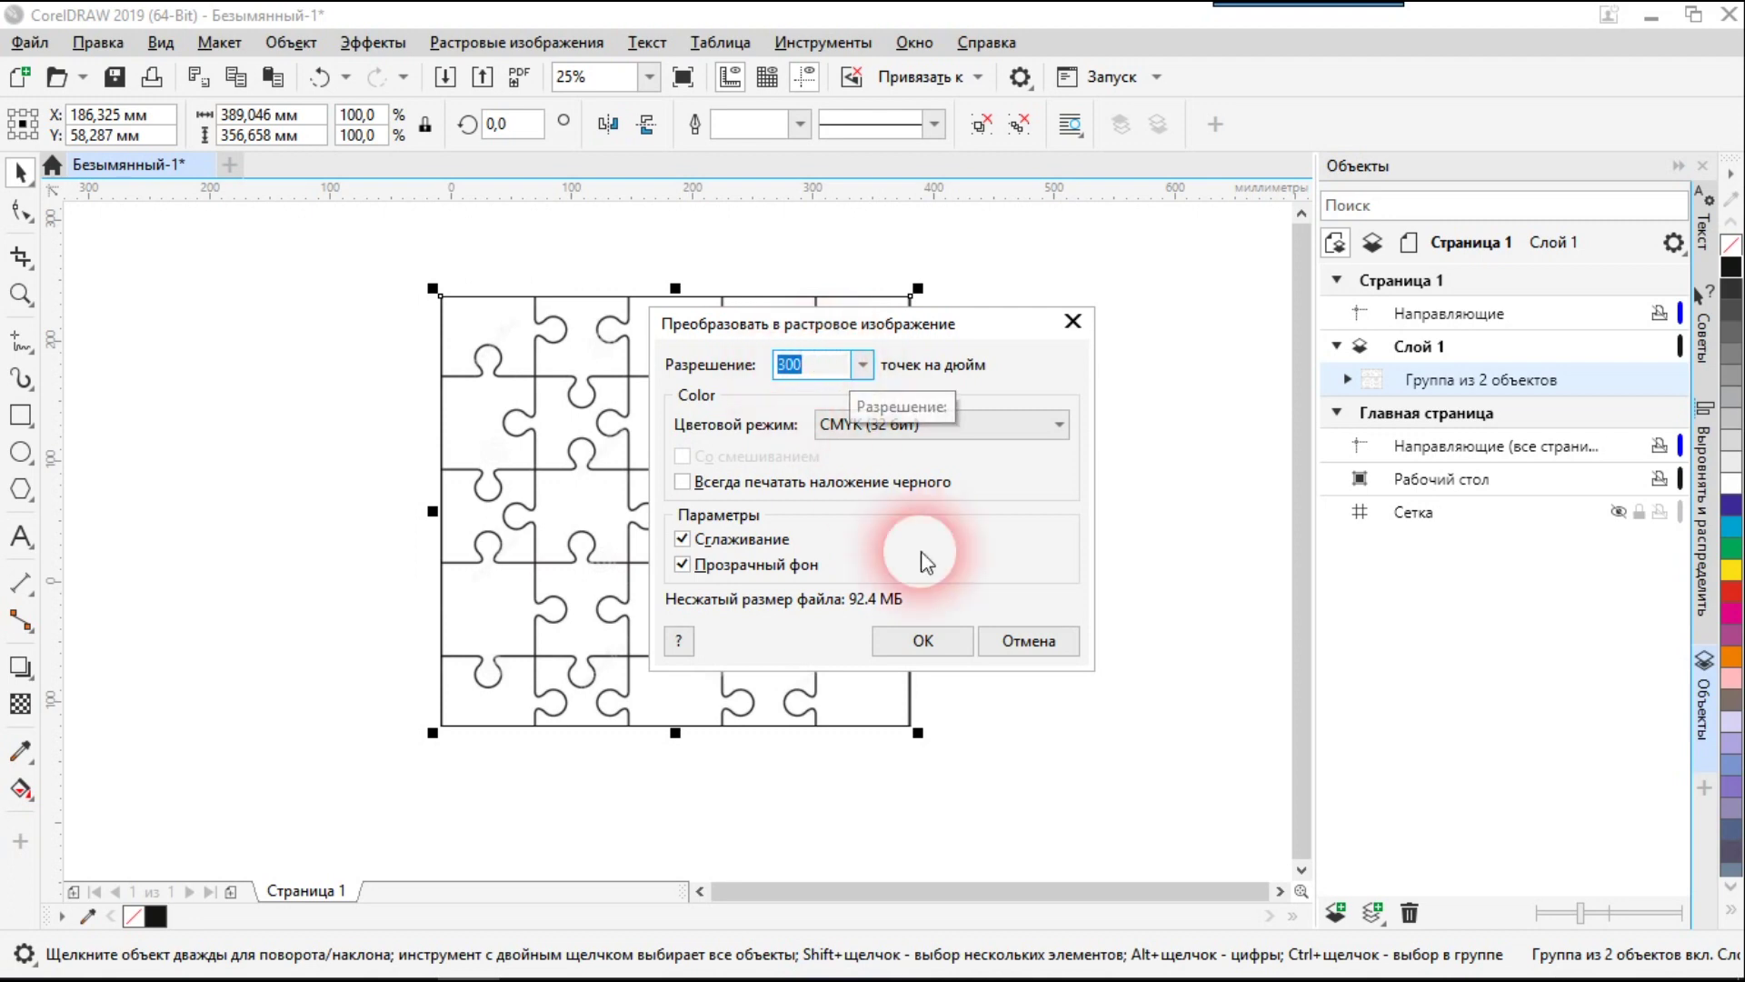
{"action": "left_click", "coordinate": [937, 642]}
Trace the puzzle bitmap into curves, letting the bitmap be reduced, and delete the source bitmap
{"action": "left_click_drag", "start_coordinate": [394, 263], "coordinate": [1028, 809]}
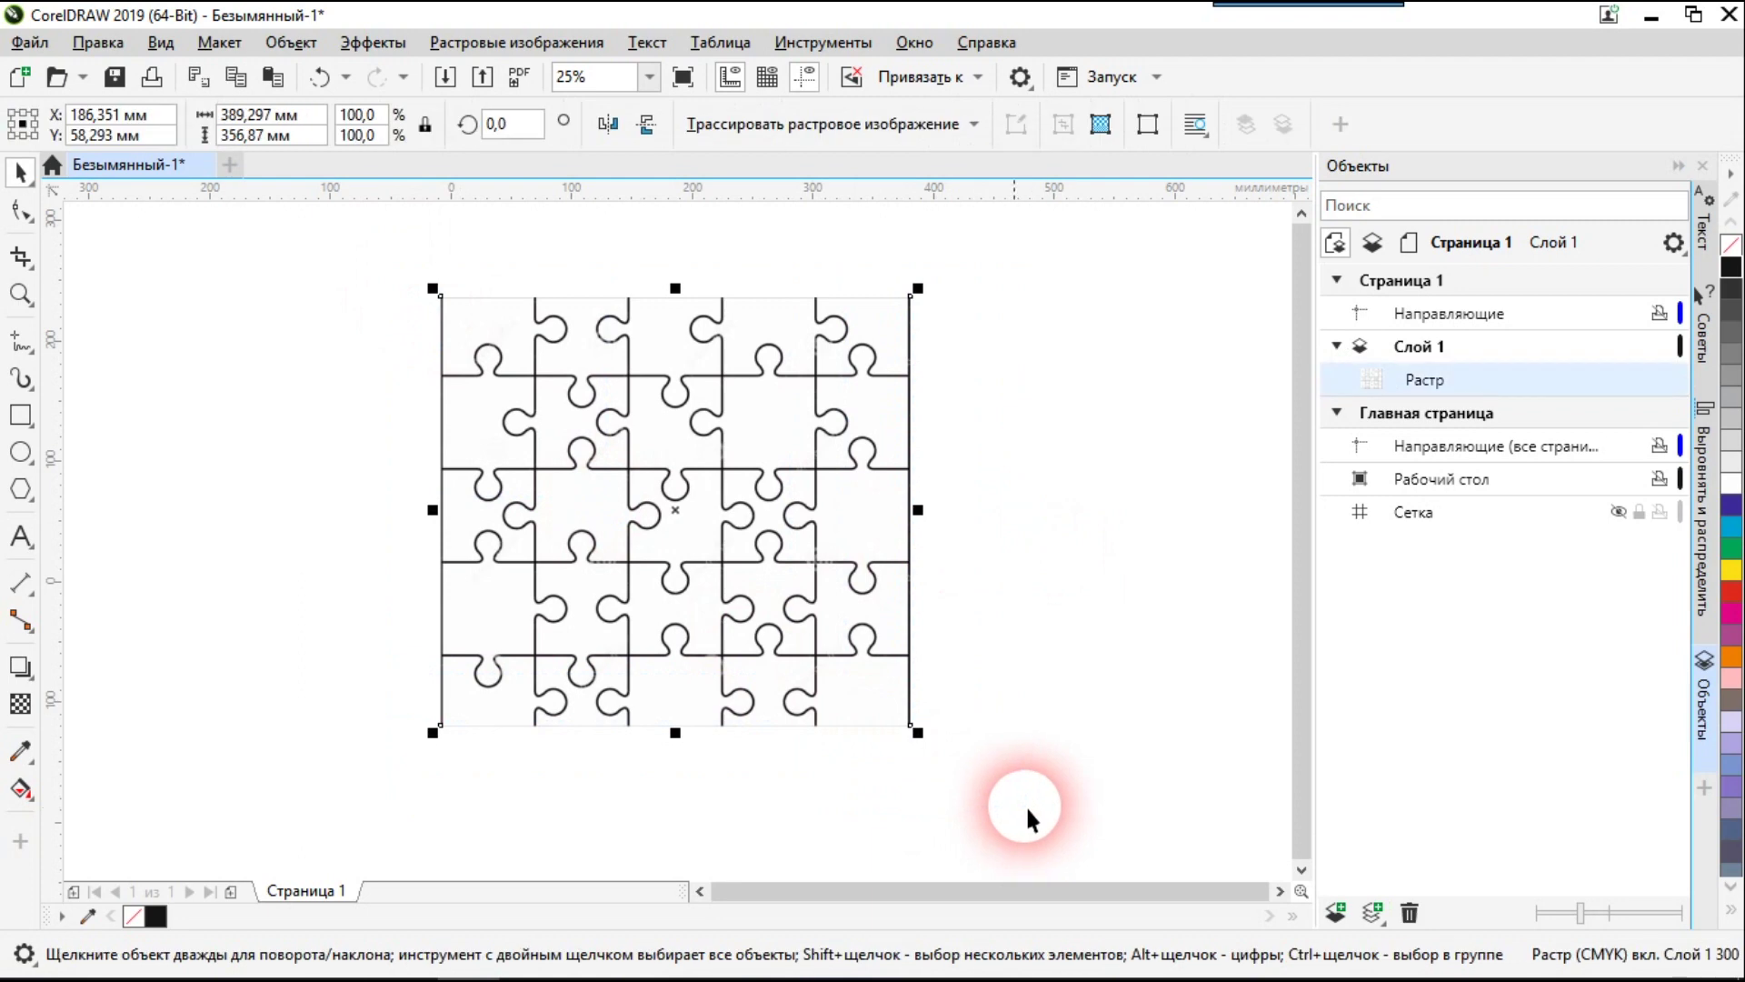
{"action": "left_click", "coordinate": [823, 125]}
{"action": "left_click", "coordinate": [800, 156]}
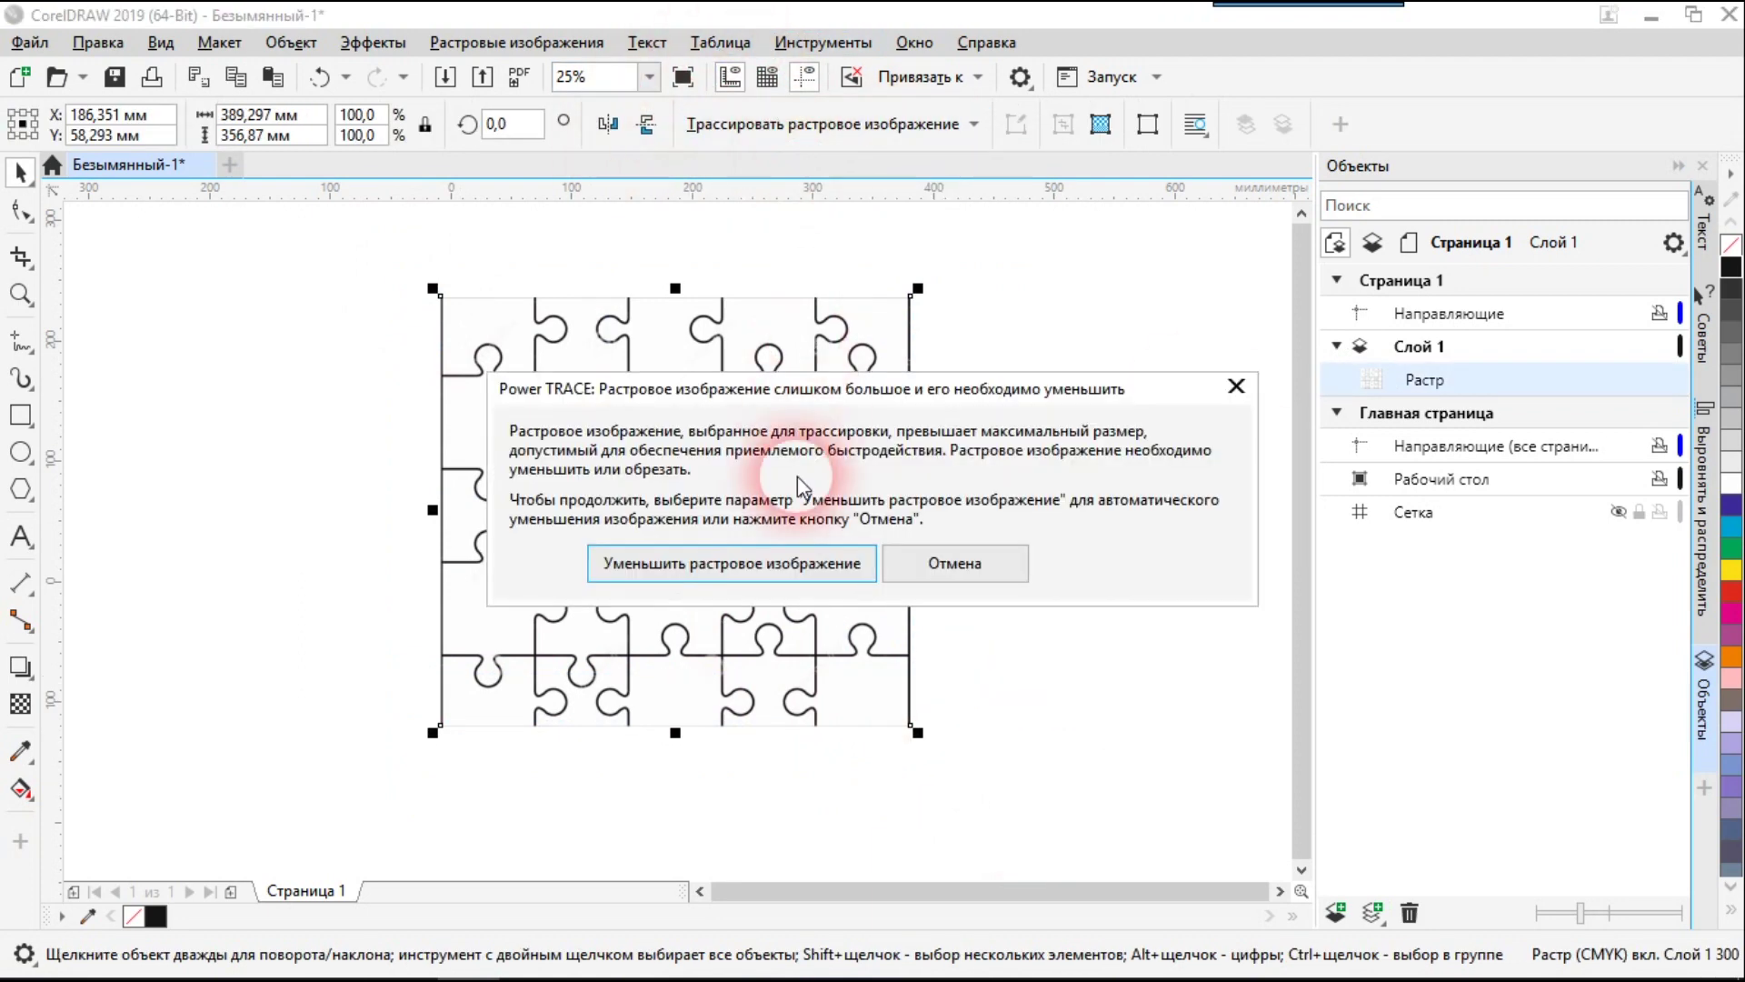
{"action": "left_click", "coordinate": [733, 563]}
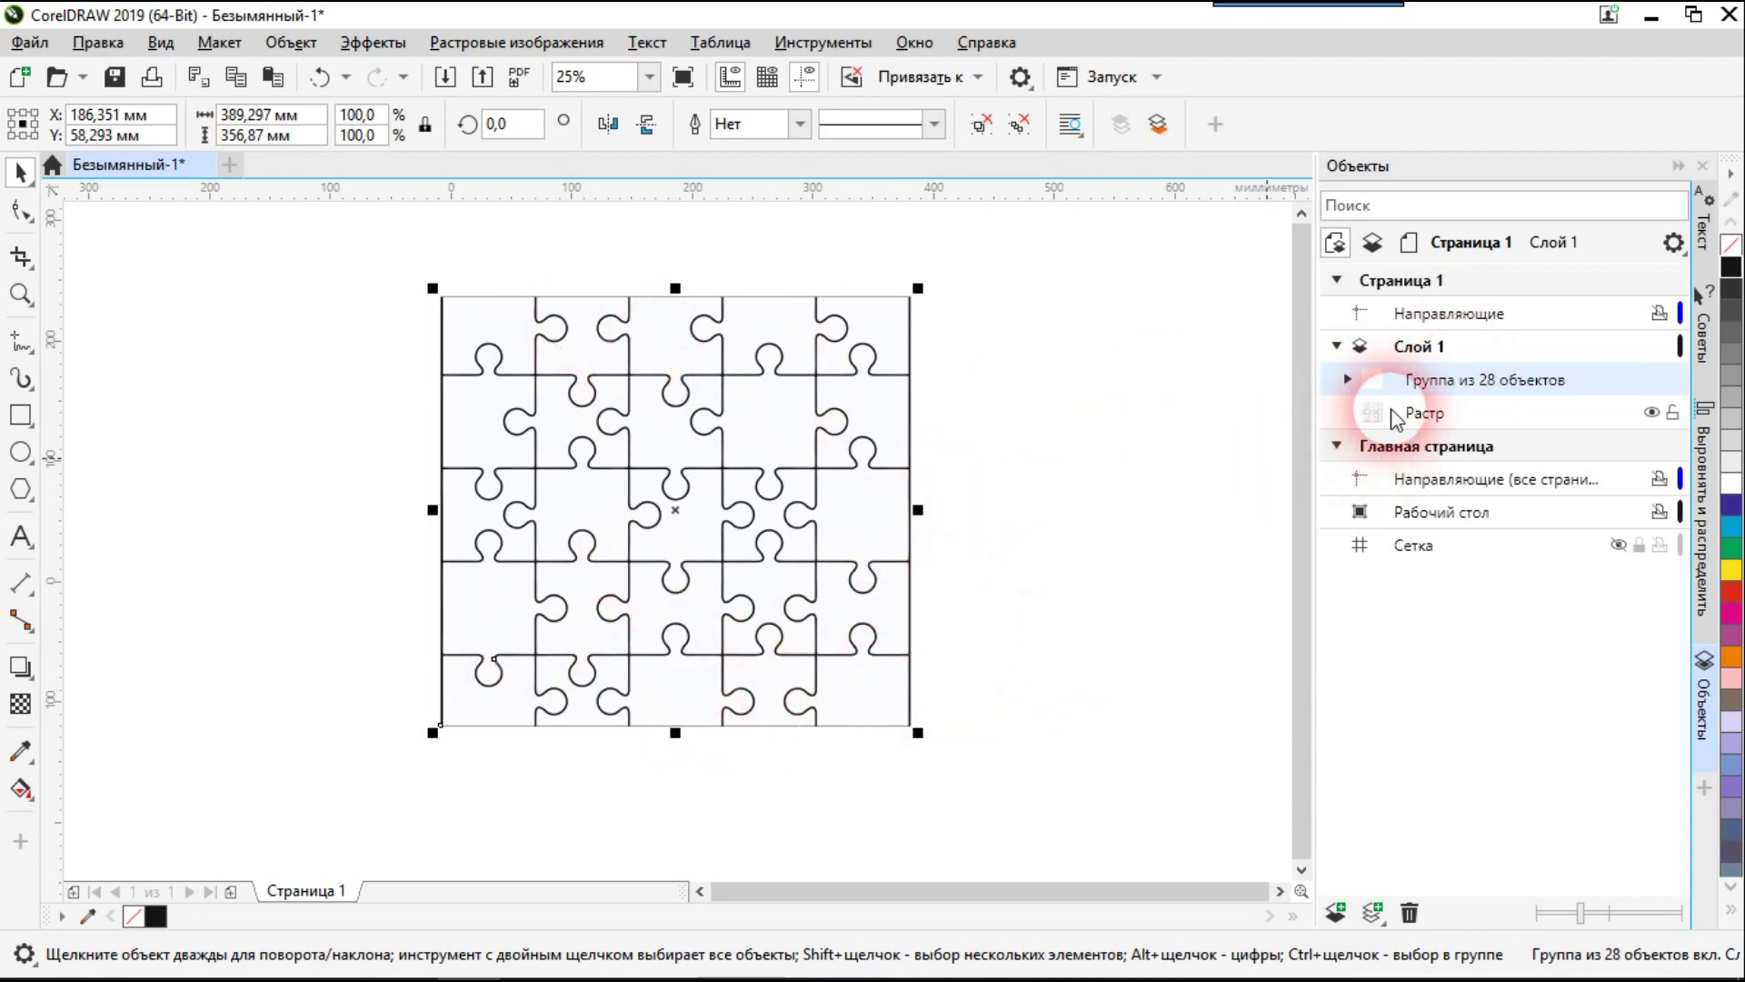
{"action": "left_click", "coordinate": [1368, 412]}
{"action": "key", "text": "Delete"}
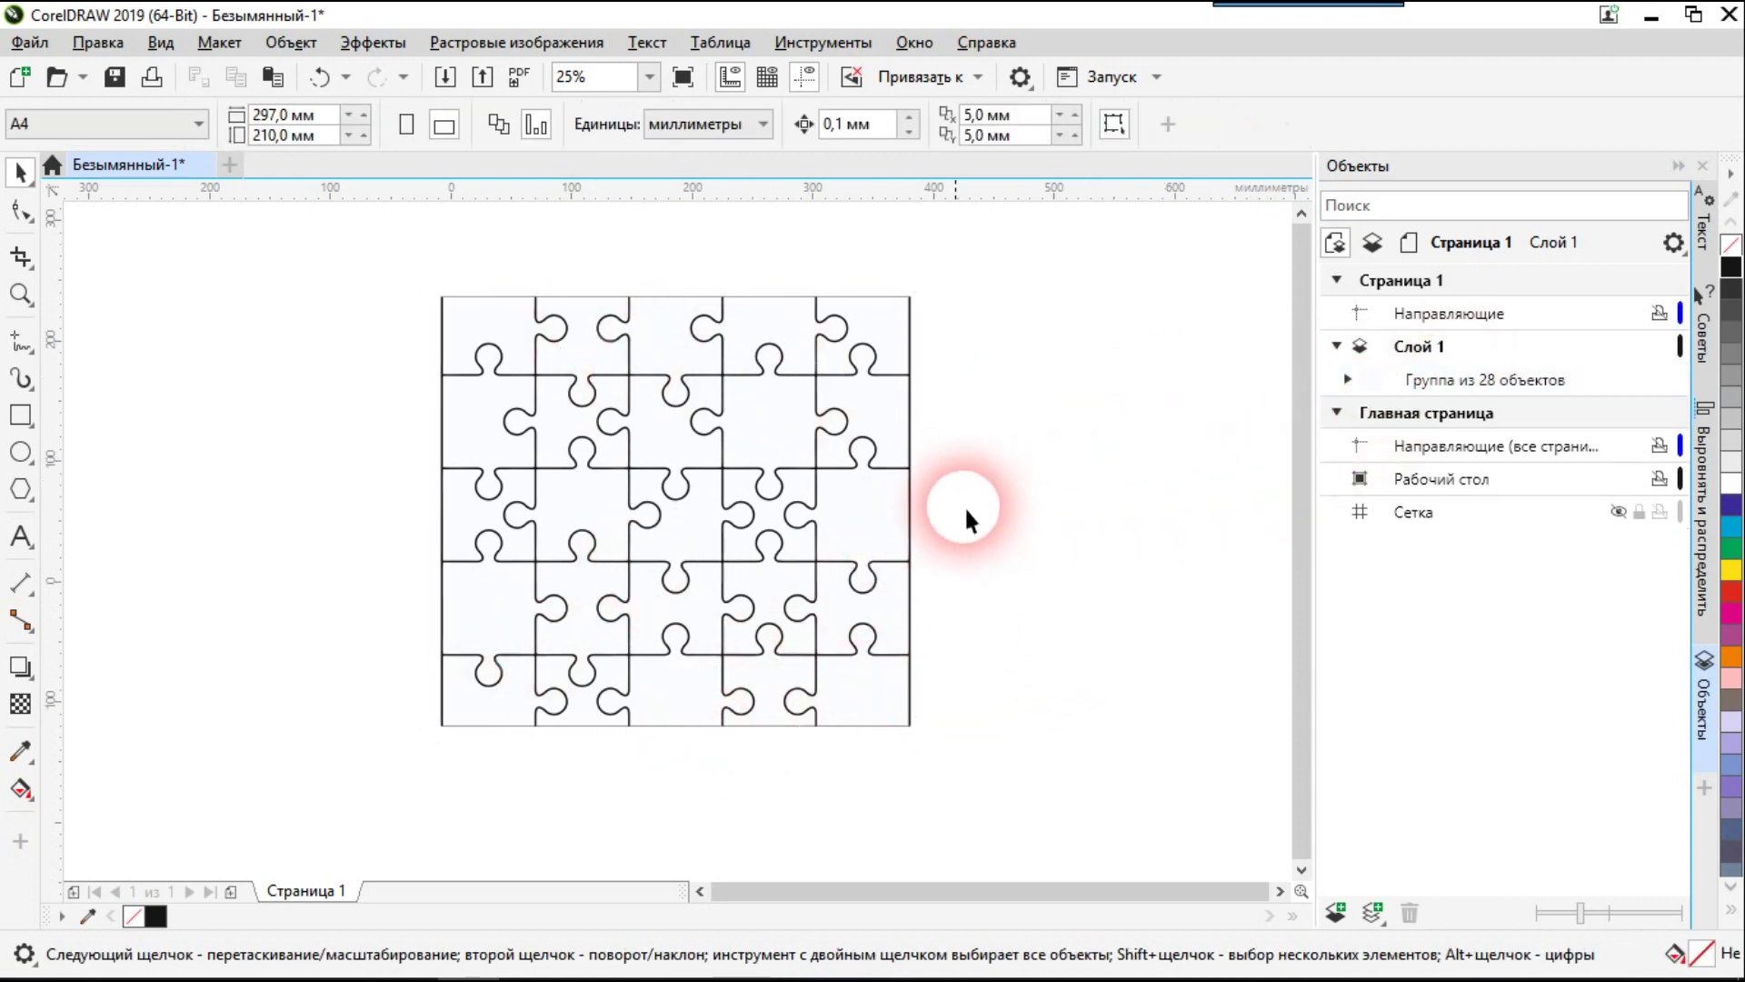
Ungroup all traced curves and delete the black background curve
{"action": "left_click_drag", "start_coordinate": [403, 265], "coordinate": [1081, 773]}
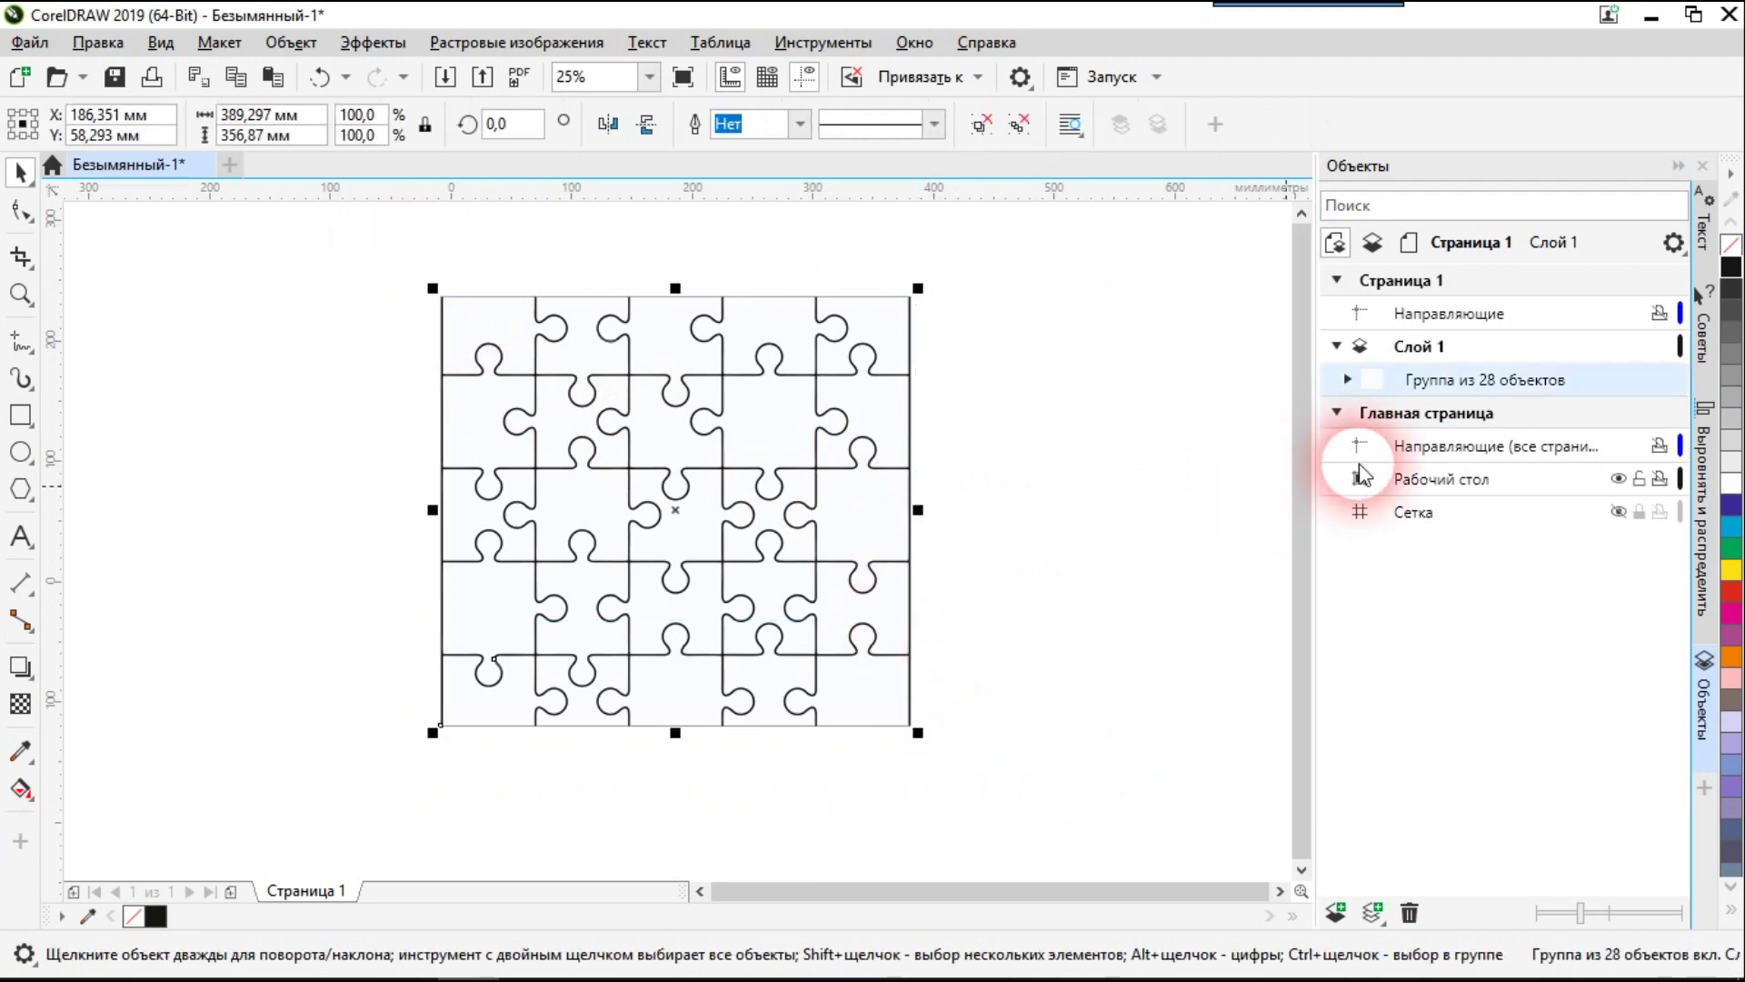
{"action": "left_click", "coordinate": [981, 123]}
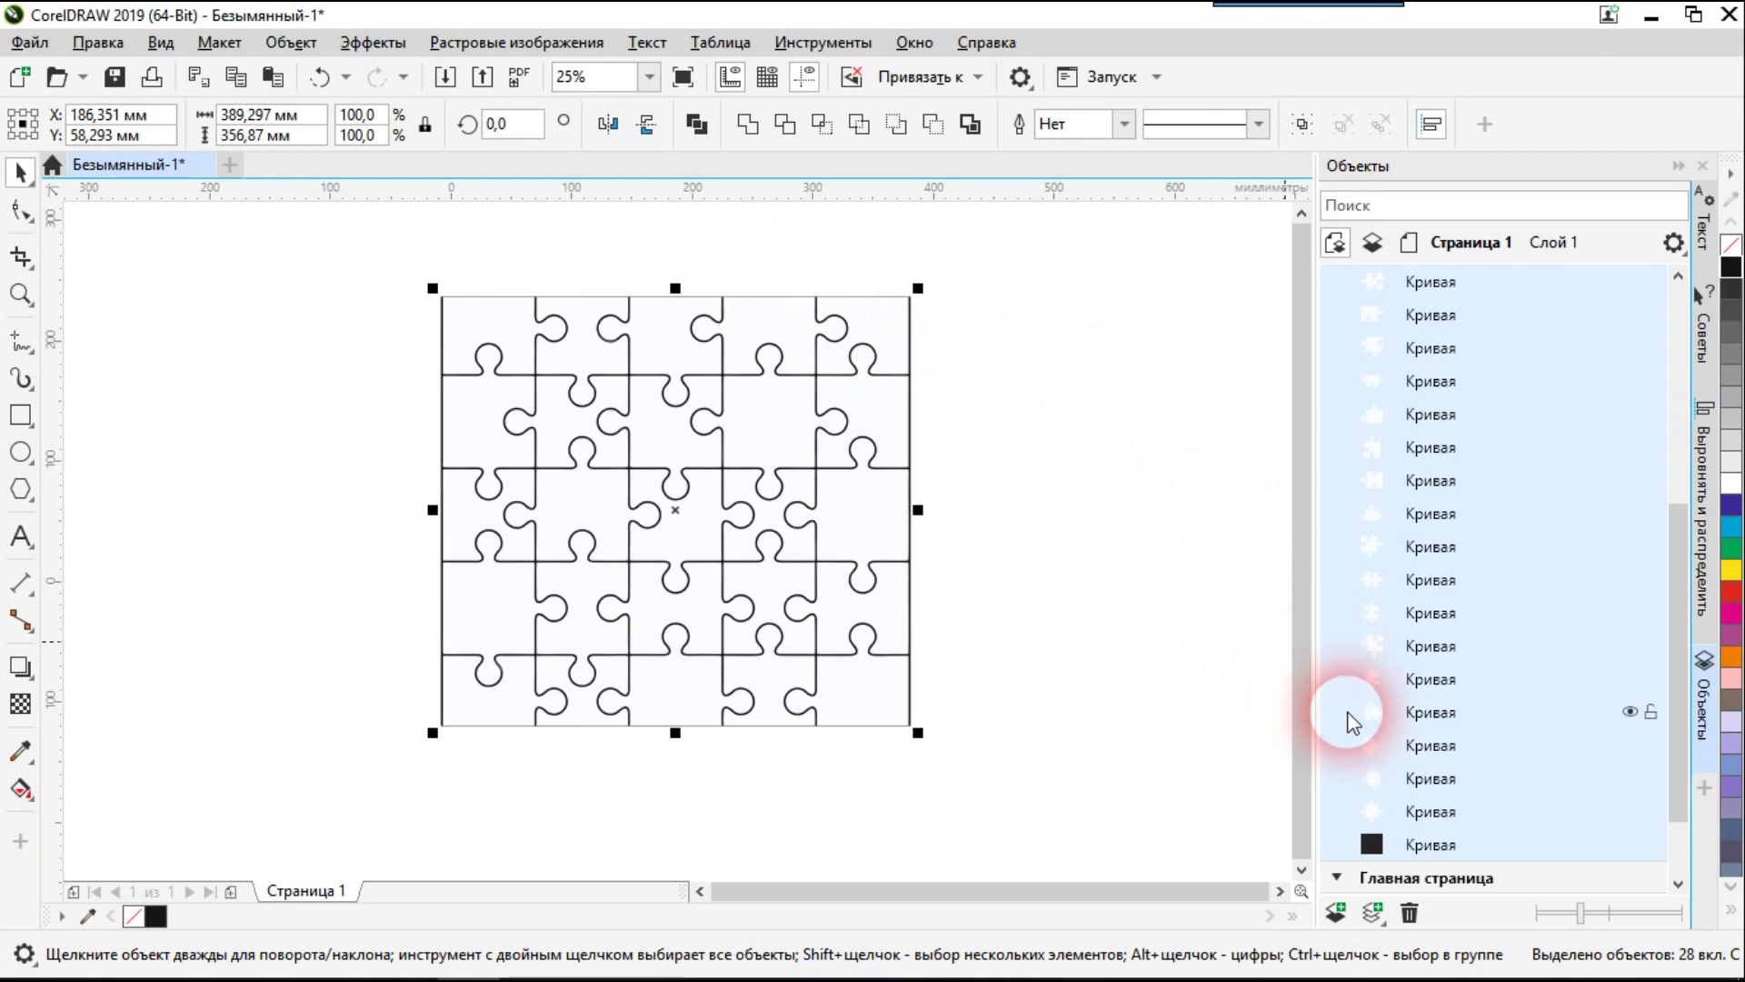
{"action": "left_click", "coordinate": [1453, 847]}
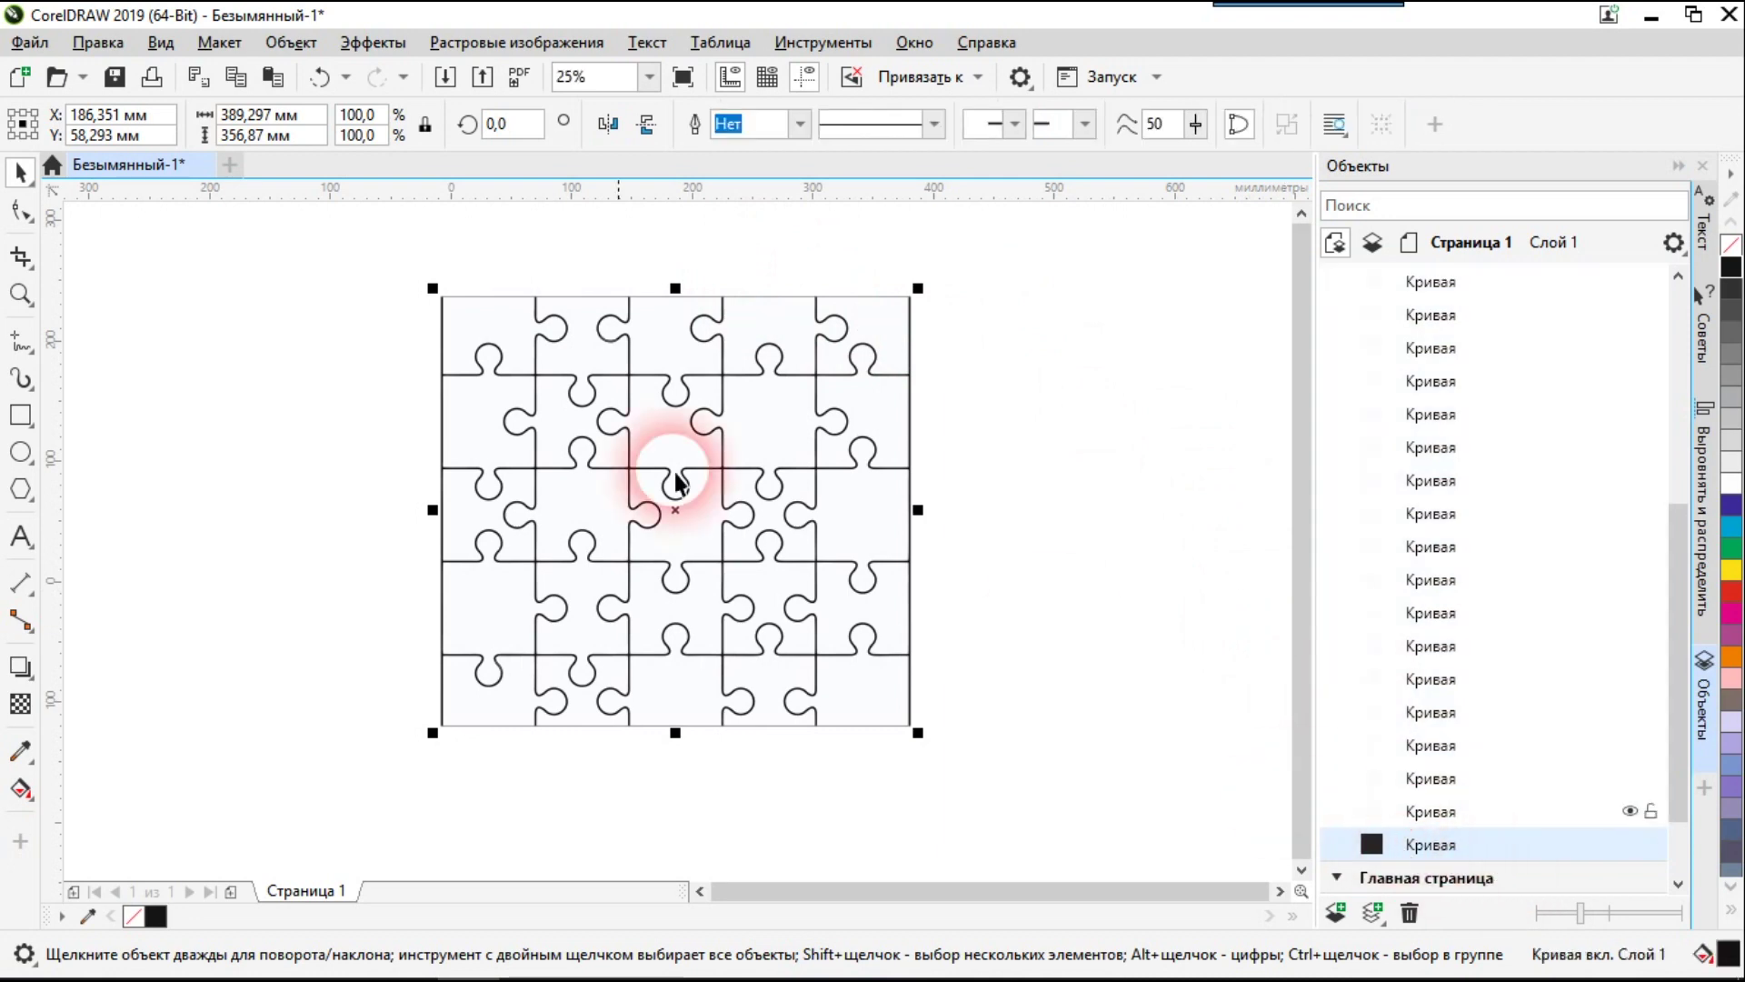
{"action": "key", "text": "Delete"}
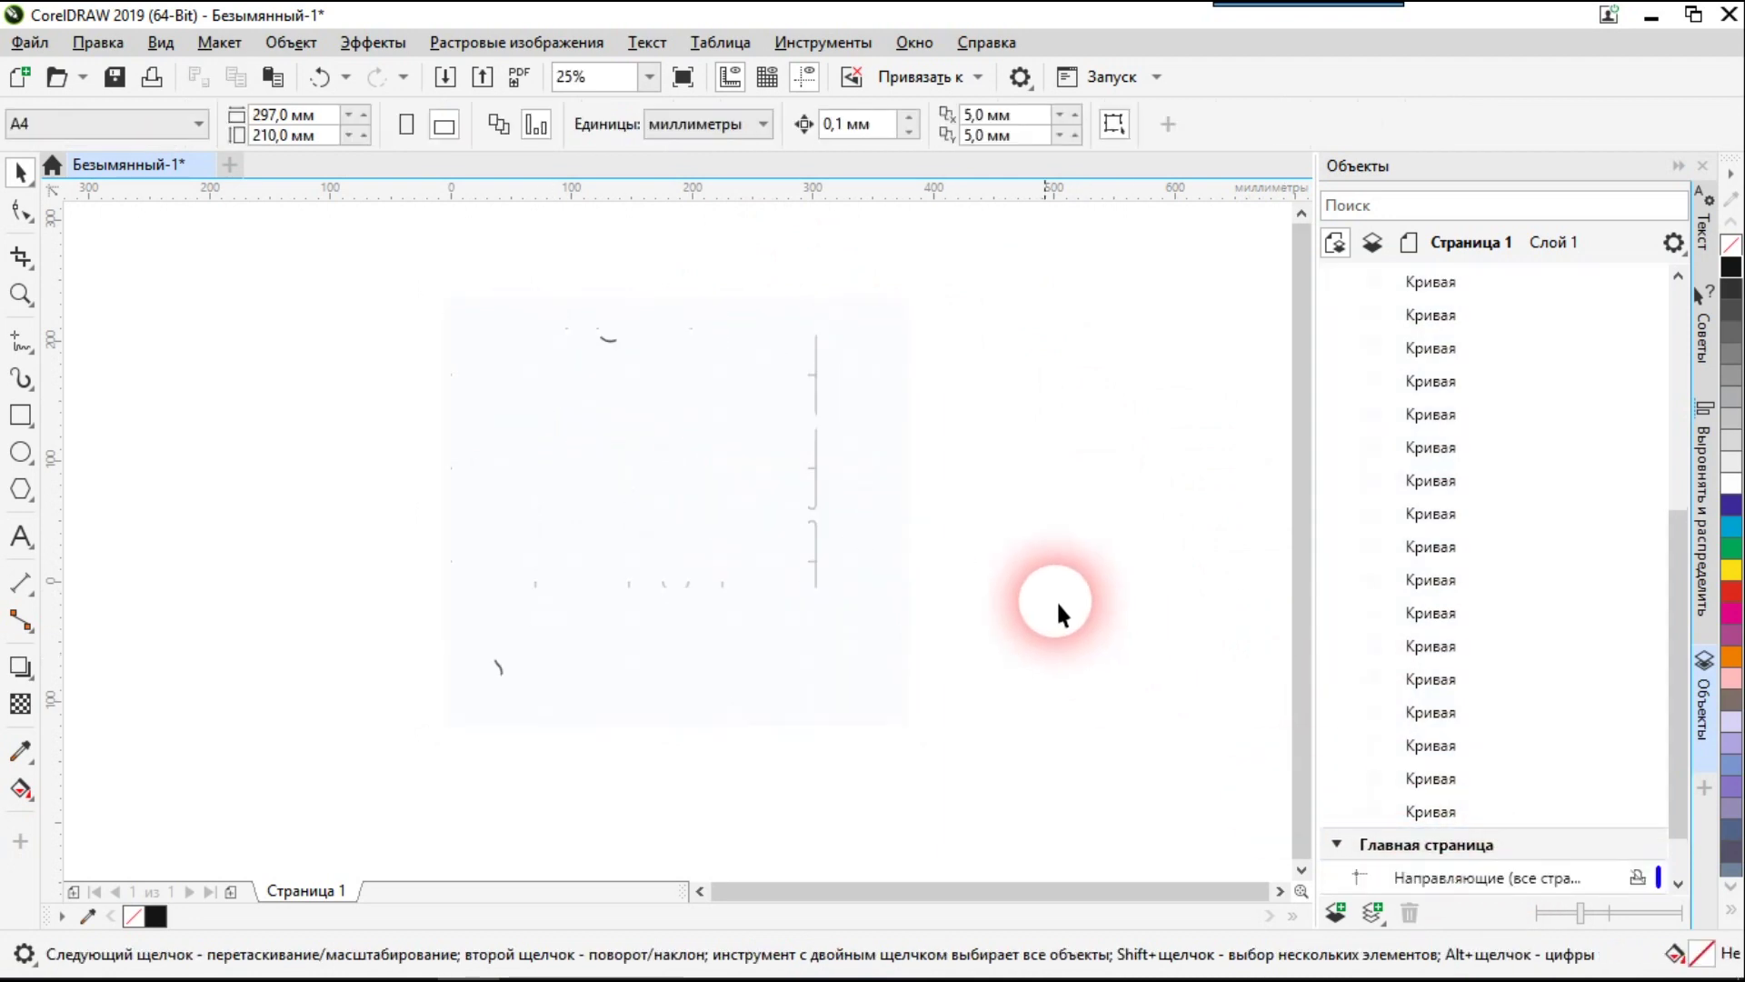
Fill all puzzle piece curves with black and move them left beside the page
{"action": "left_click_drag", "start_coordinate": [378, 233], "coordinate": [1040, 799]}
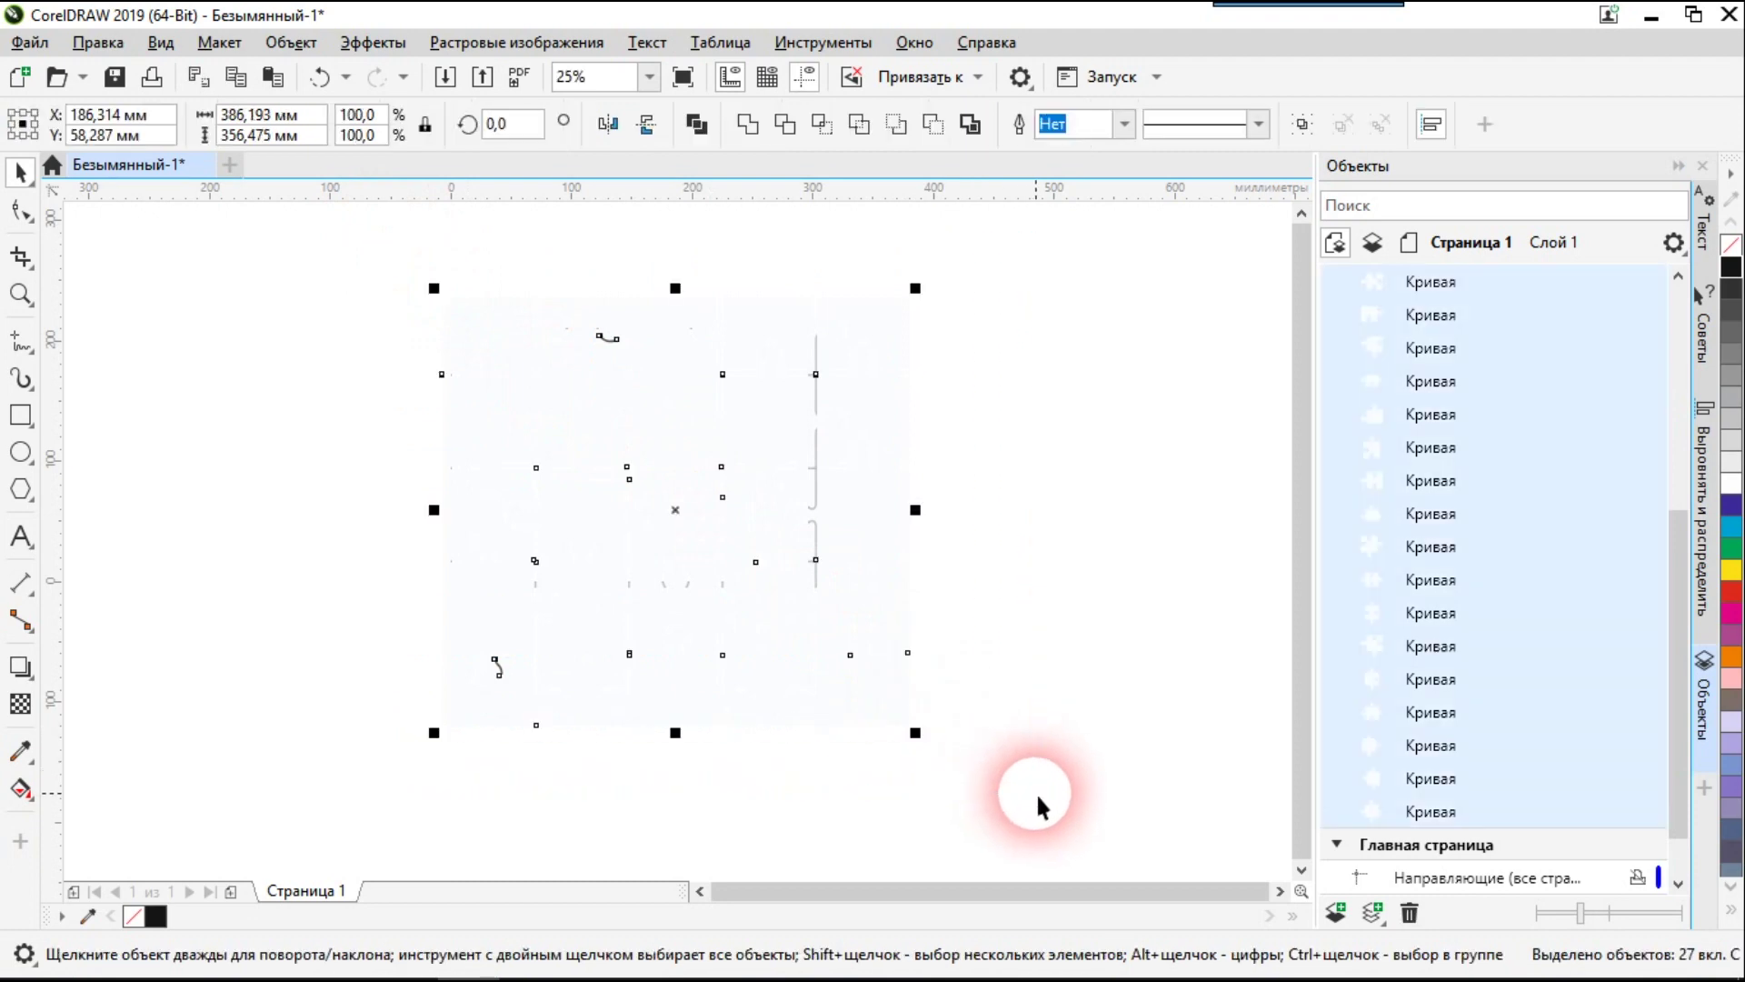
{"action": "left_click", "coordinate": [1733, 272]}
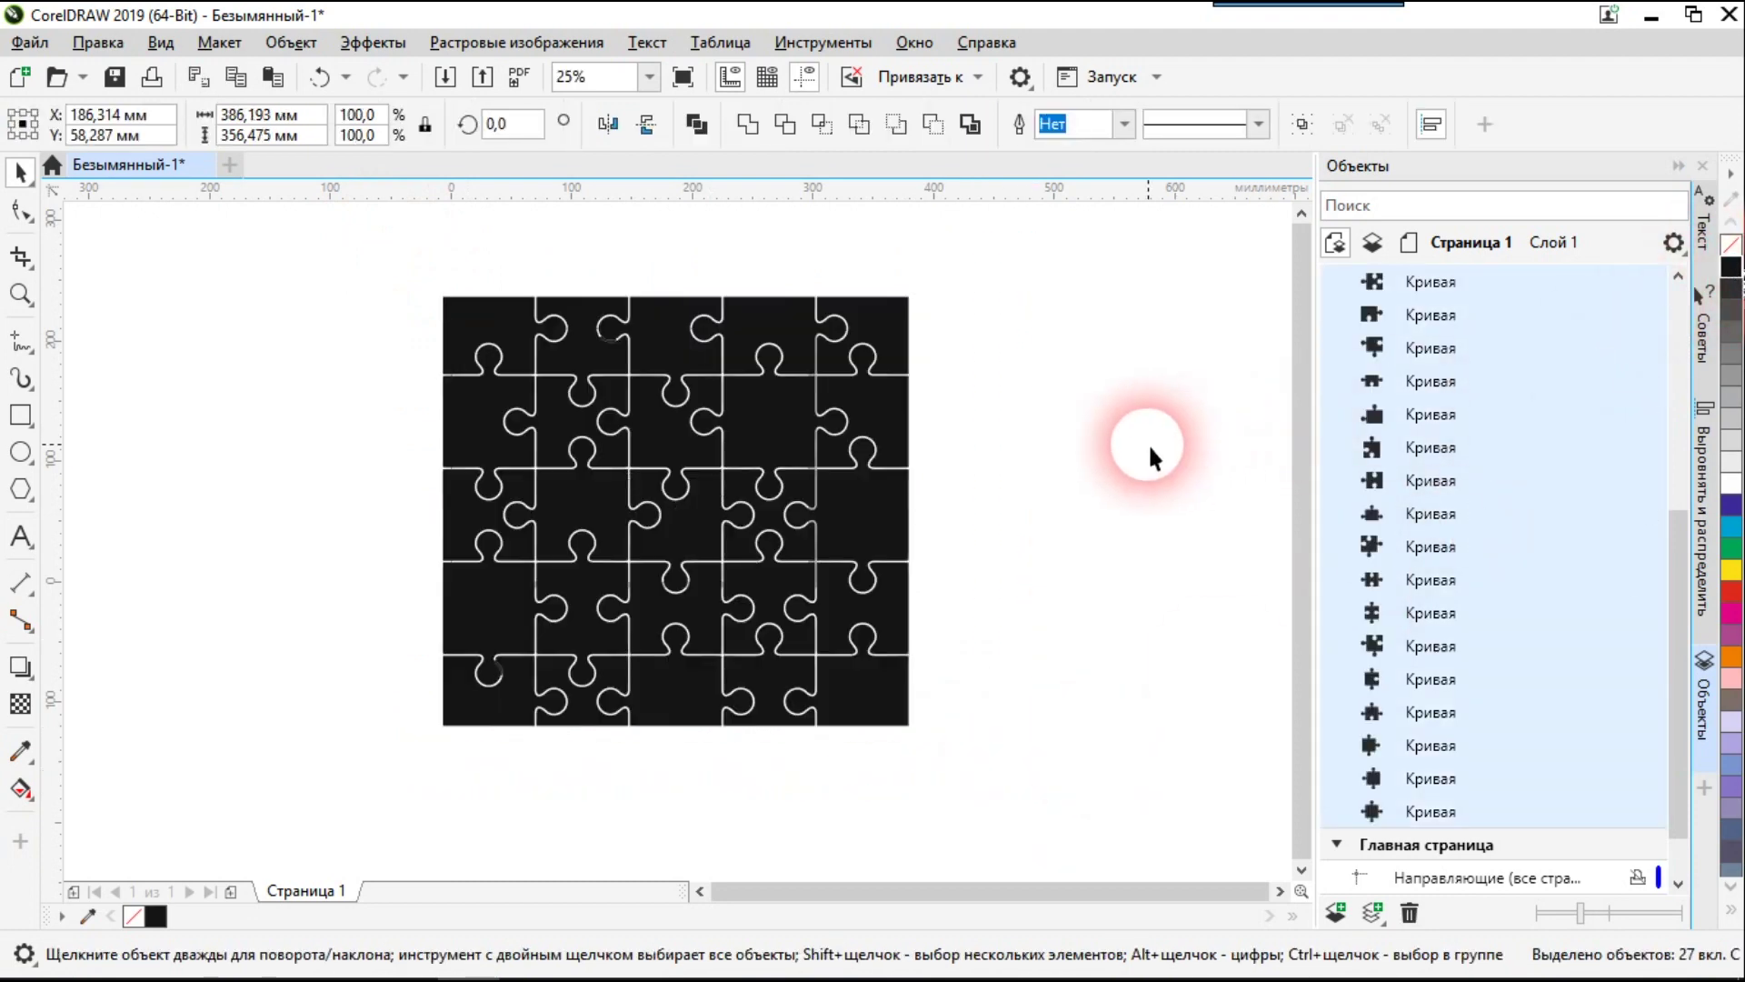
{"action": "left_click", "coordinate": [1148, 450]}
{"action": "left_click_drag", "start_coordinate": [404, 261], "coordinate": [955, 760]}
{"action": "left_click_drag", "start_coordinate": [865, 455], "coordinate": [661, 465]}
{"action": "left_click", "coordinate": [1103, 471]}
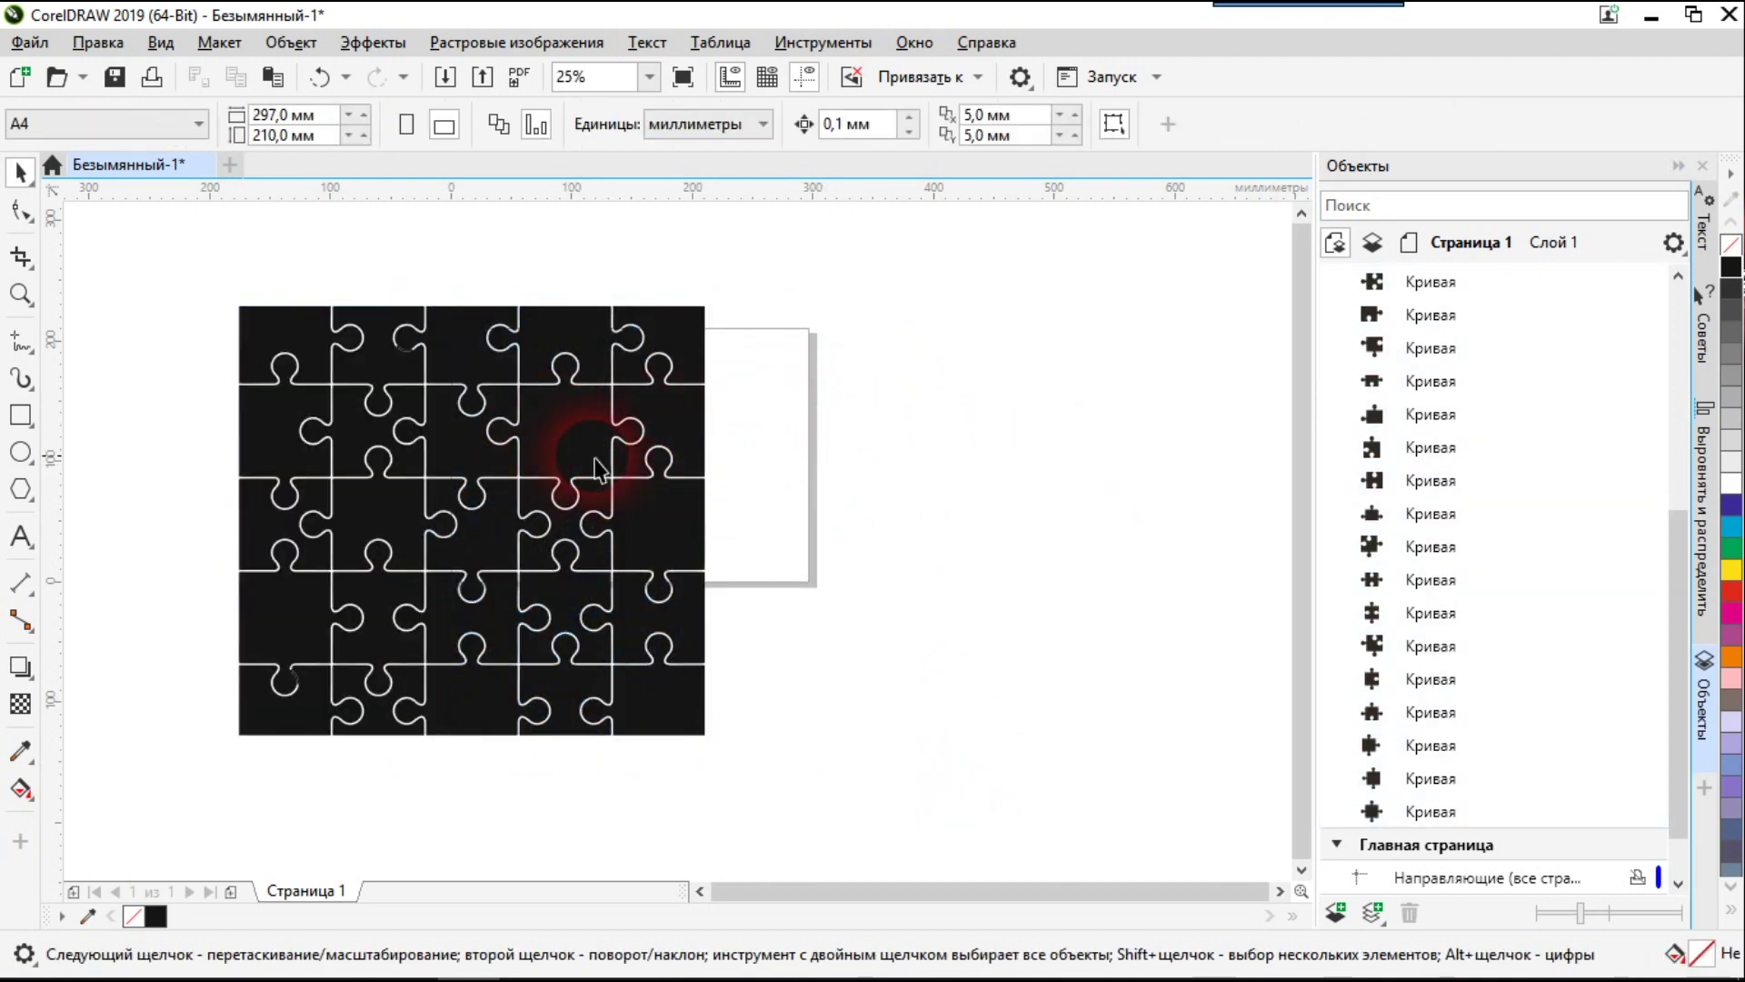
Import rasuljonnn.jpg from the Раб стол folder on the desktop
{"action": "left_click", "coordinate": [445, 91]}
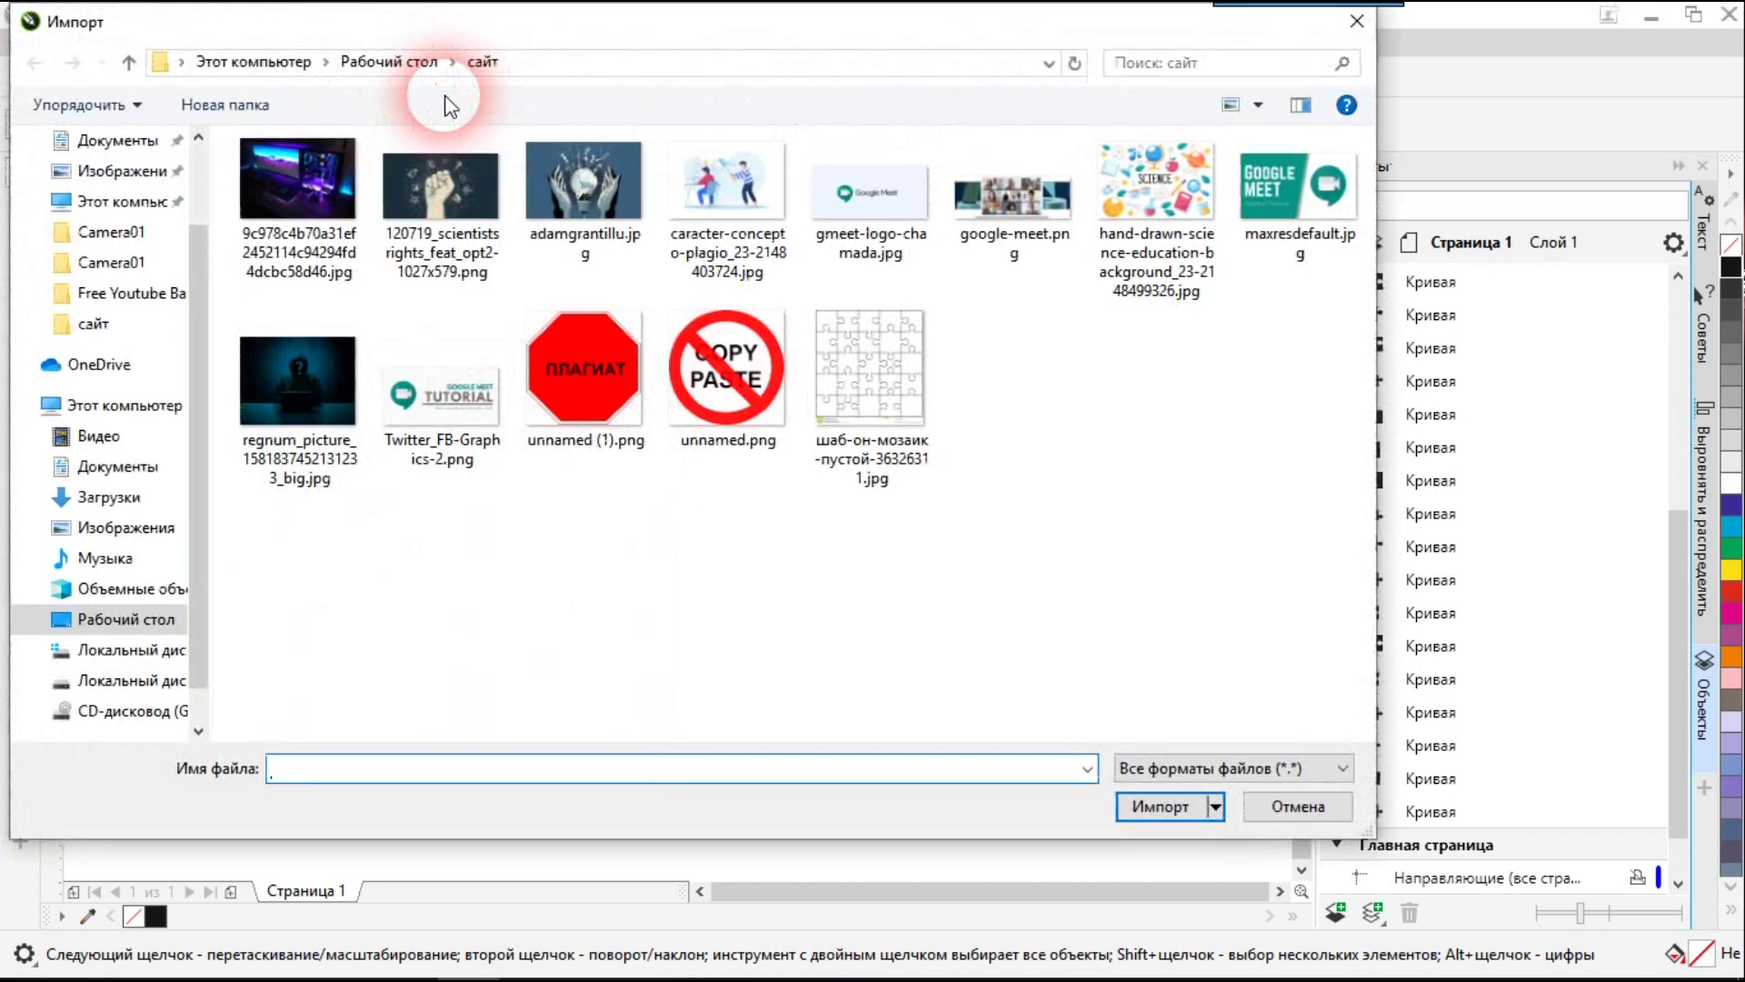
{"action": "left_click", "coordinate": [398, 63]}
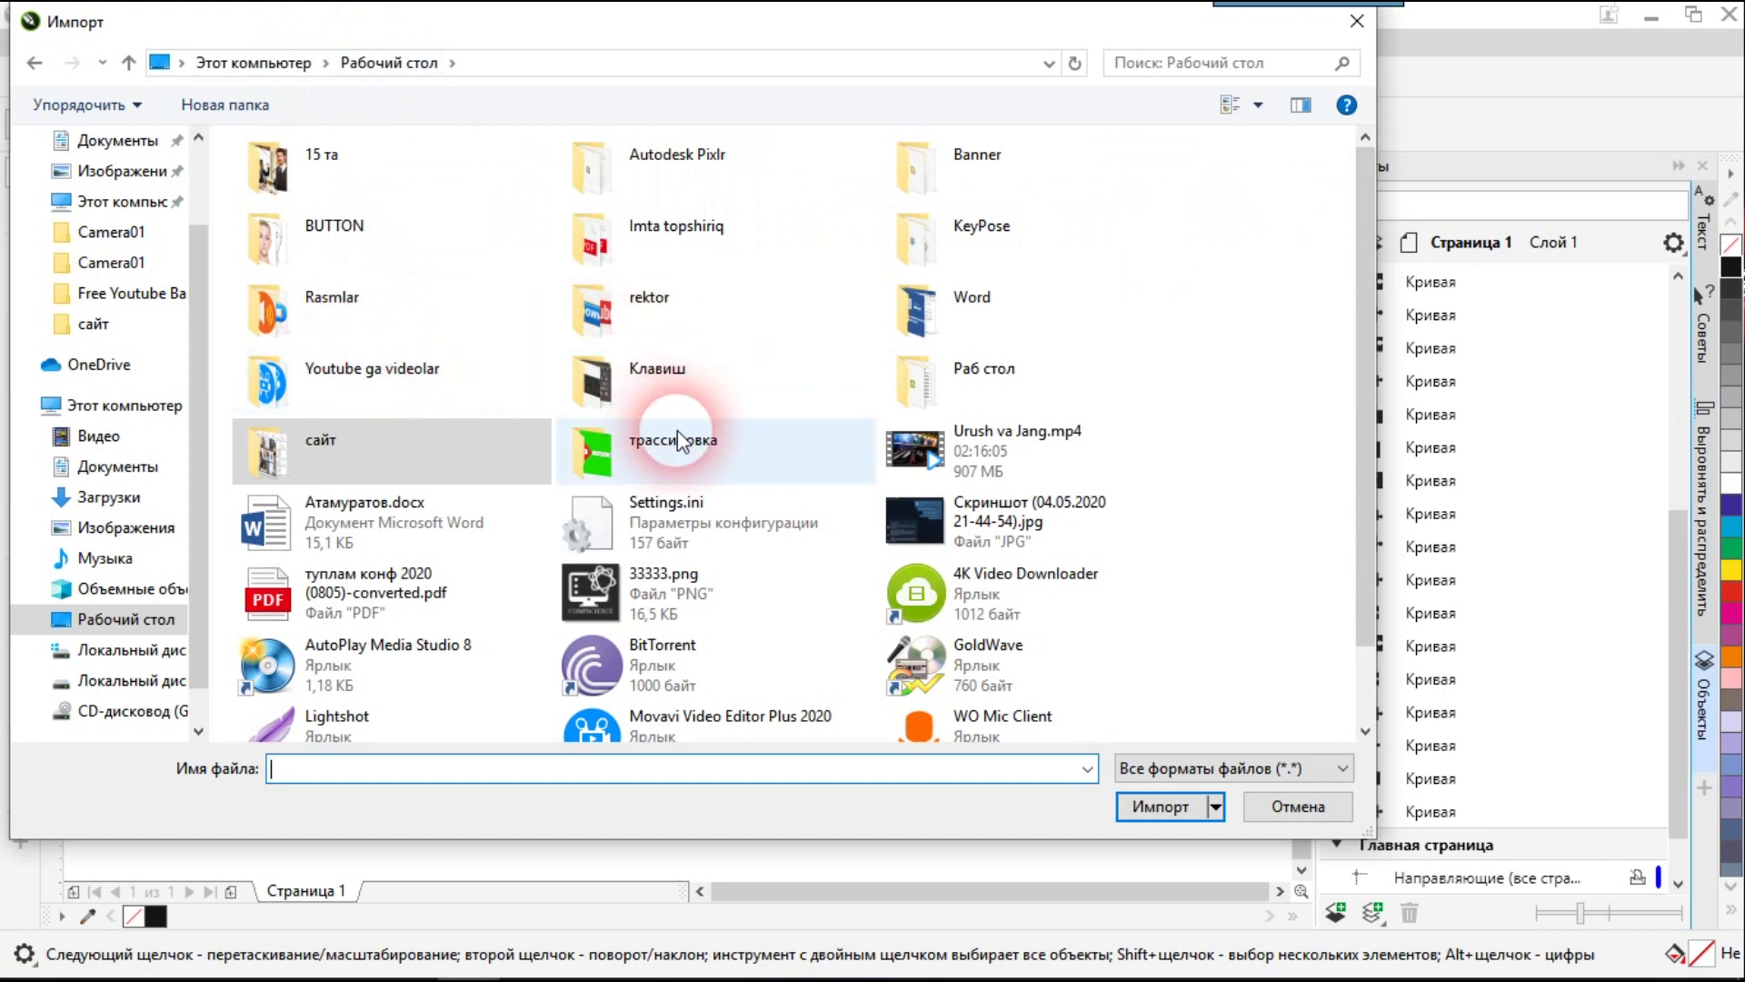
{"action": "double_click", "coordinate": [948, 374]}
{"action": "scroll", "coordinate": [791, 482], "scroll_direction": "down", "scroll_amount": 5}
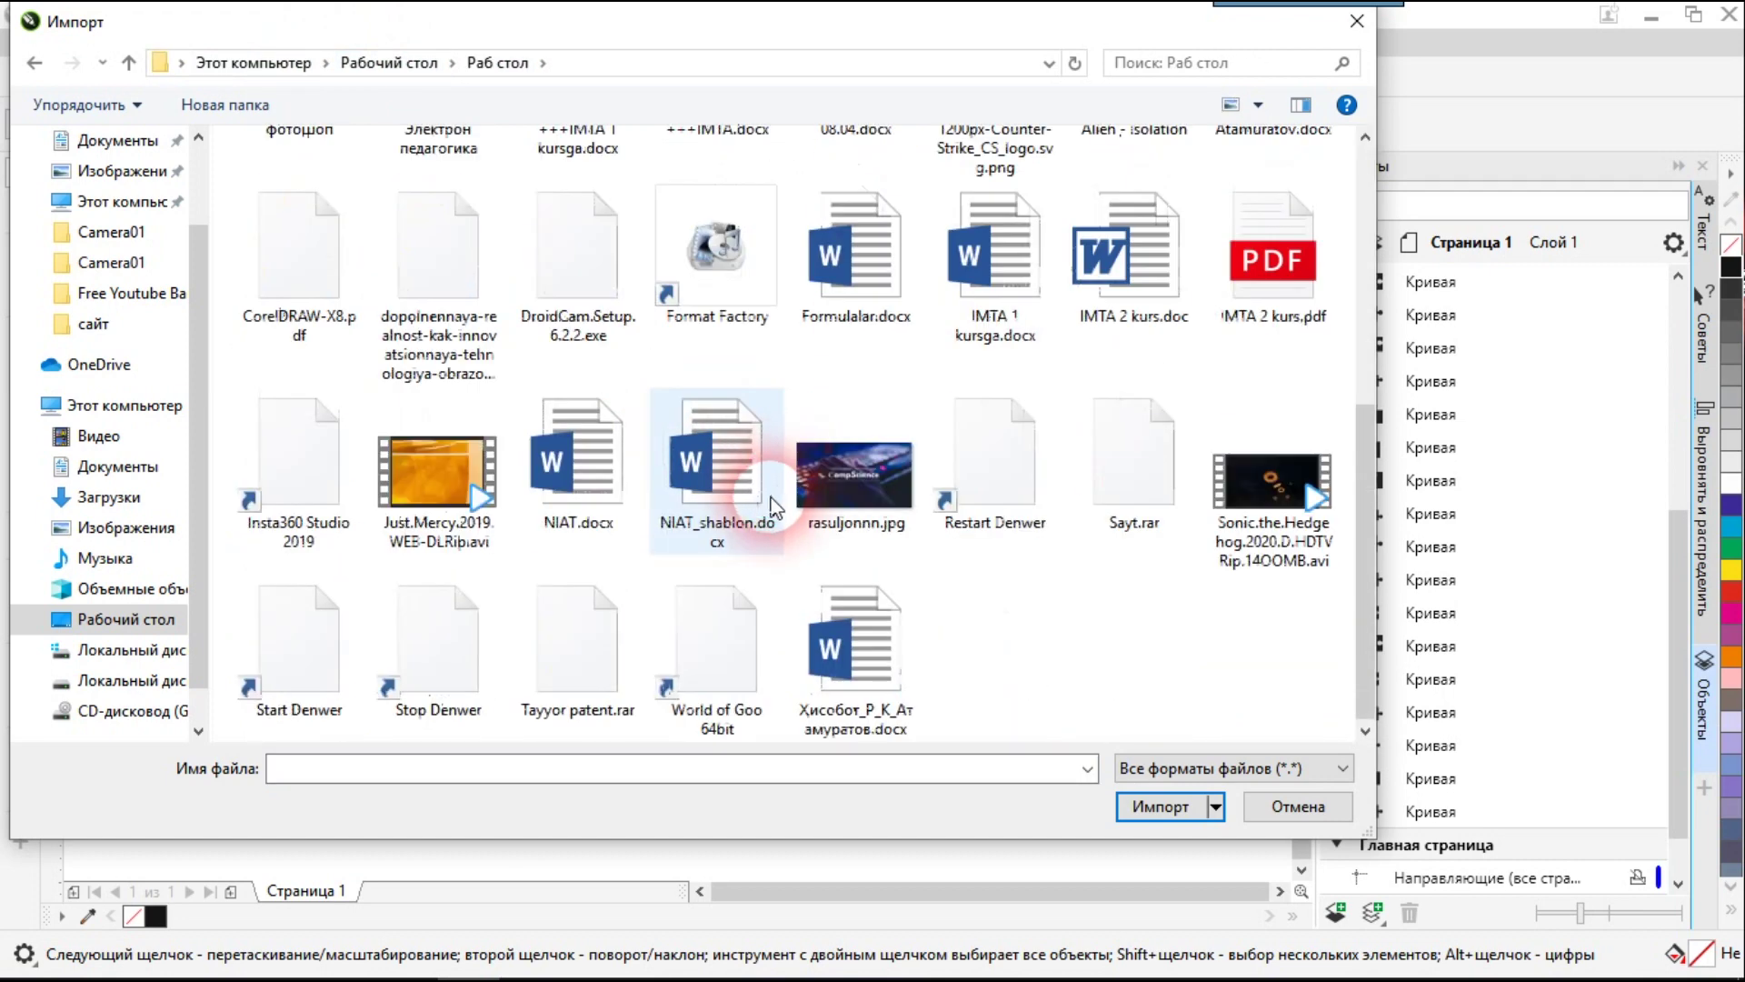
{"action": "double_click", "coordinate": [830, 514]}
{"action": "left_click", "coordinate": [864, 374]}
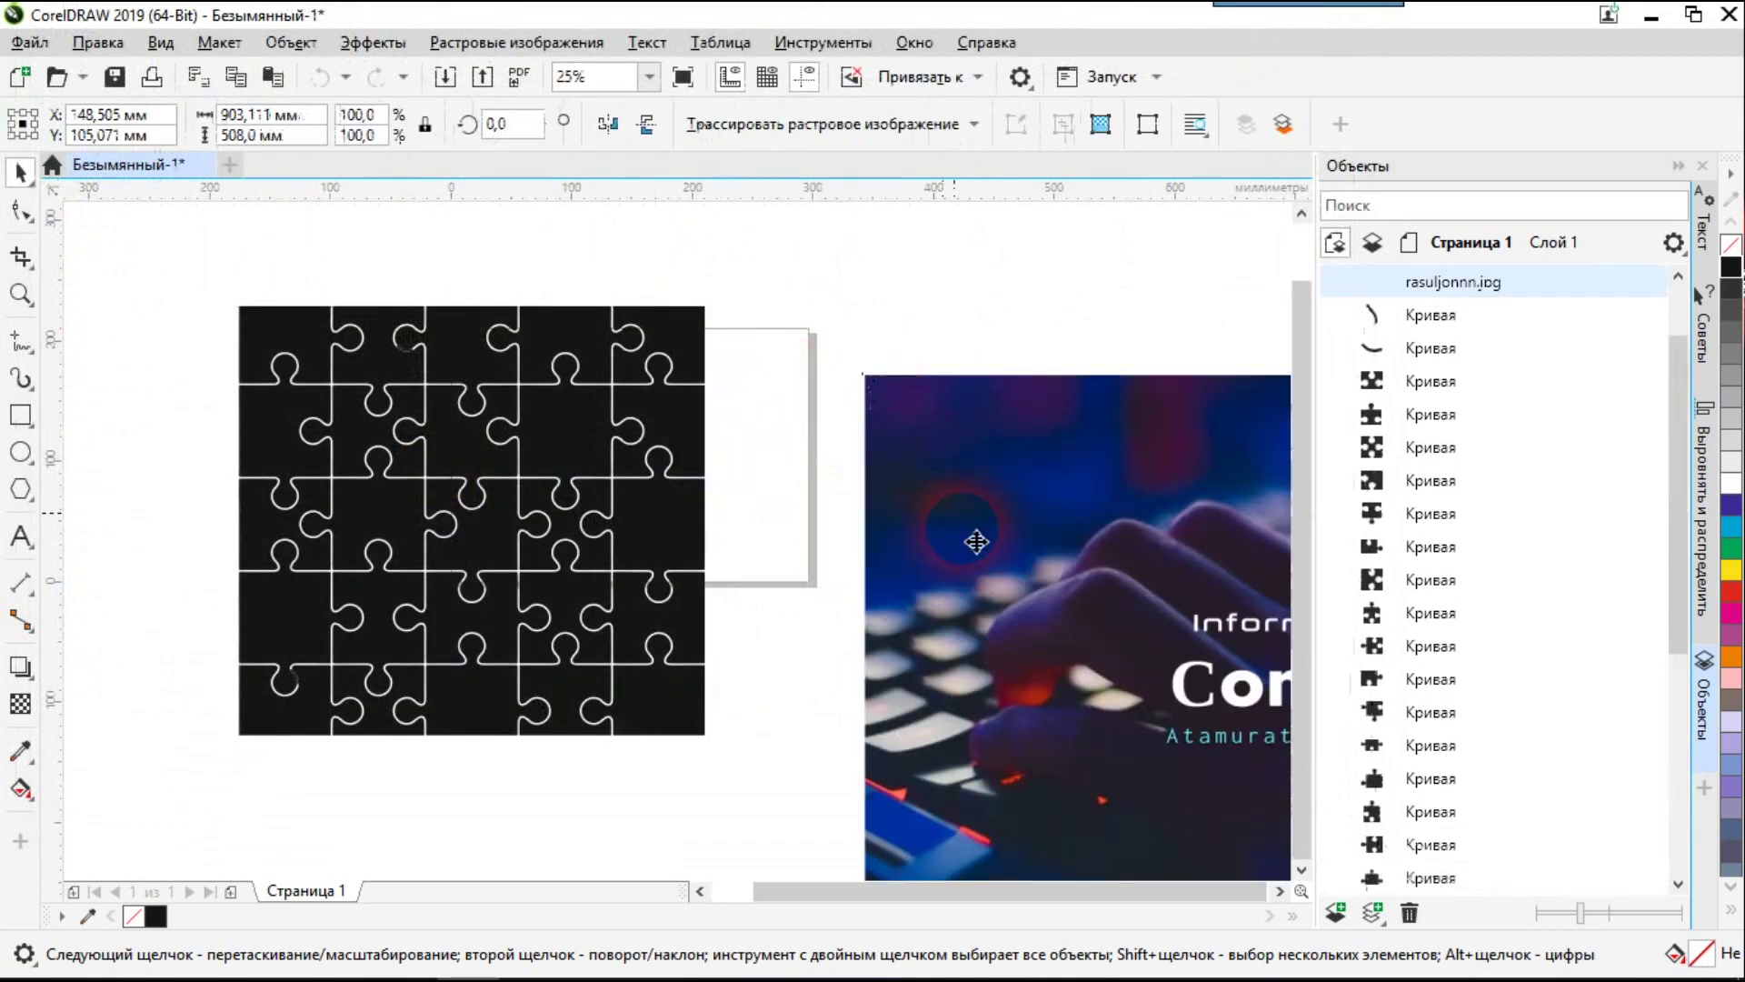
Shrink the CompScience image and place it to the left of the puzzle pieces
{"action": "left_click_drag", "start_coordinate": [913, 461], "coordinate": [913, 461]}
{"action": "scroll", "coordinate": [945, 480], "scroll_direction": "down", "scroll_amount": 2}
{"action": "scroll", "coordinate": [987, 520], "scroll_direction": "up", "scroll_amount": 1}
{"action": "left_click_drag", "start_coordinate": [1061, 521], "coordinate": [422, 608]}
{"action": "left_click_drag", "start_coordinate": [232, 588], "coordinate": [193, 576]}
{"action": "left_click_drag", "start_coordinate": [292, 609], "coordinate": [326, 510]}
{"action": "left_click", "coordinate": [311, 688]}
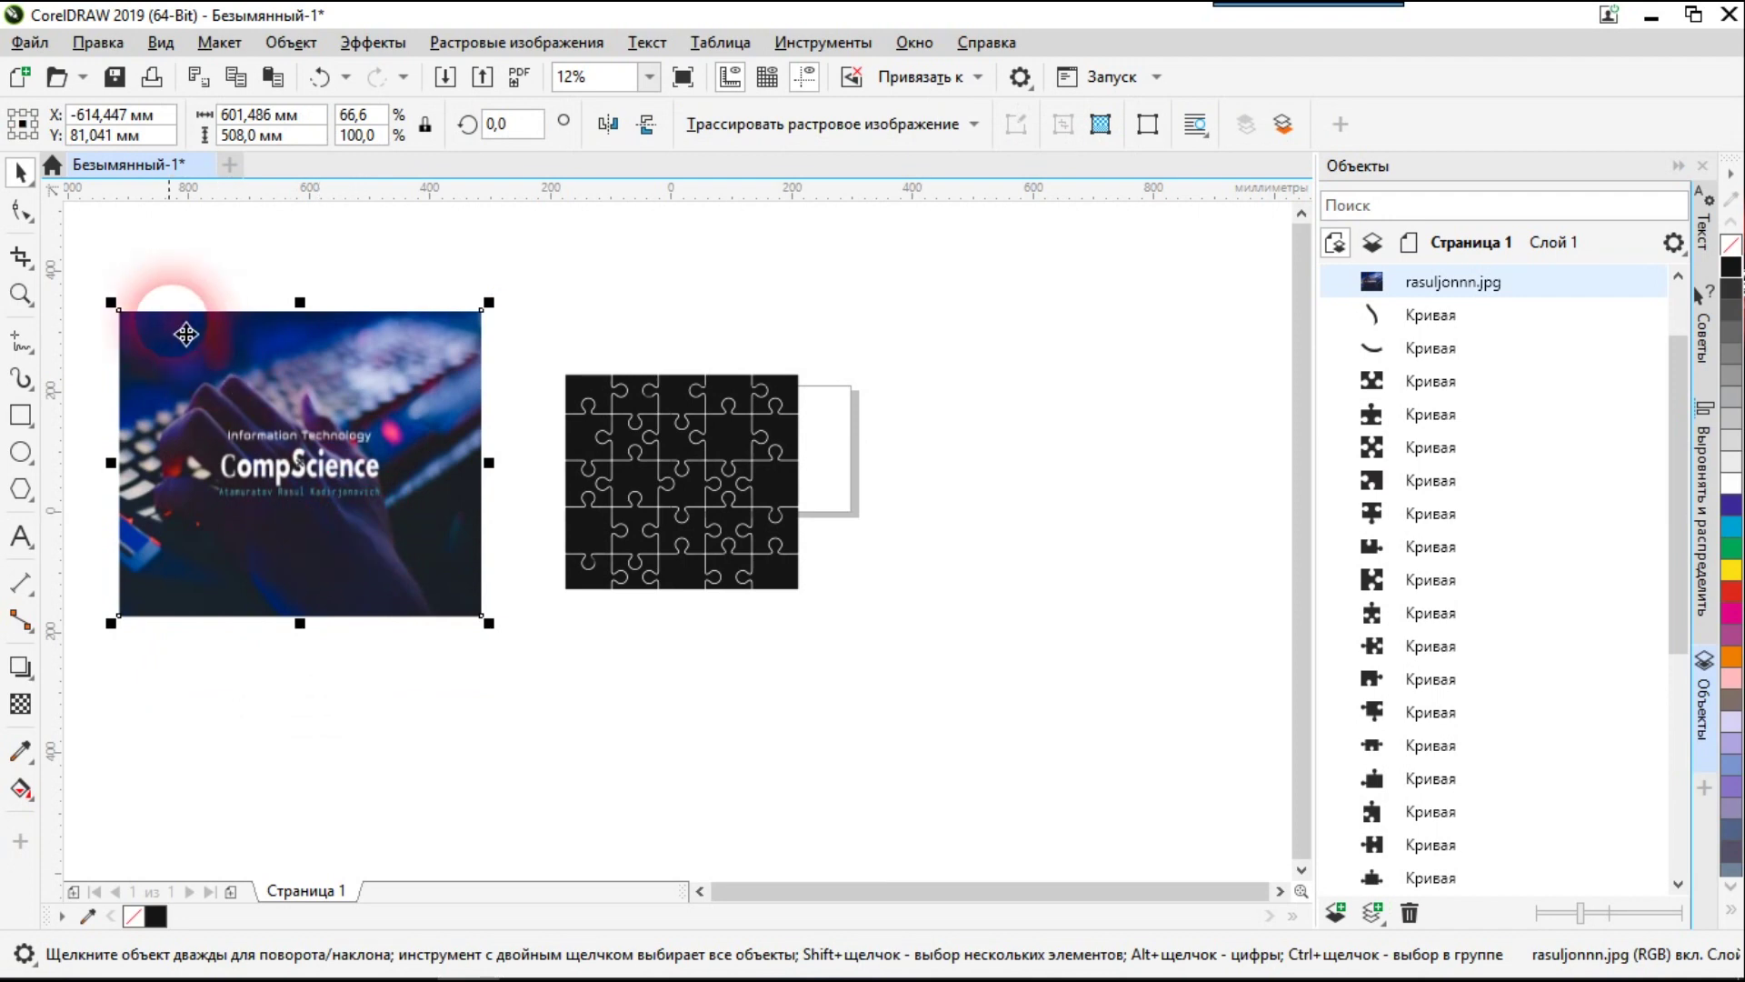
{"action": "left_click_drag", "start_coordinate": [111, 302], "coordinate": [275, 441]}
{"action": "left_click_drag", "start_coordinate": [359, 534], "coordinate": [481, 610]}
{"action": "left_click", "coordinate": [453, 646]}
{"action": "mouse_move", "coordinate": [321, 504]}
{"action": "left_mouse_down"}
{"action": "mouse_move", "coordinate": [383, 537]}
{"action": "mouse_move", "coordinate": [328, 525]}
{"action": "left_mouse_up"}
{"action": "left_click", "coordinate": [393, 637]}
{"action": "left_click", "coordinate": [287, 493]}
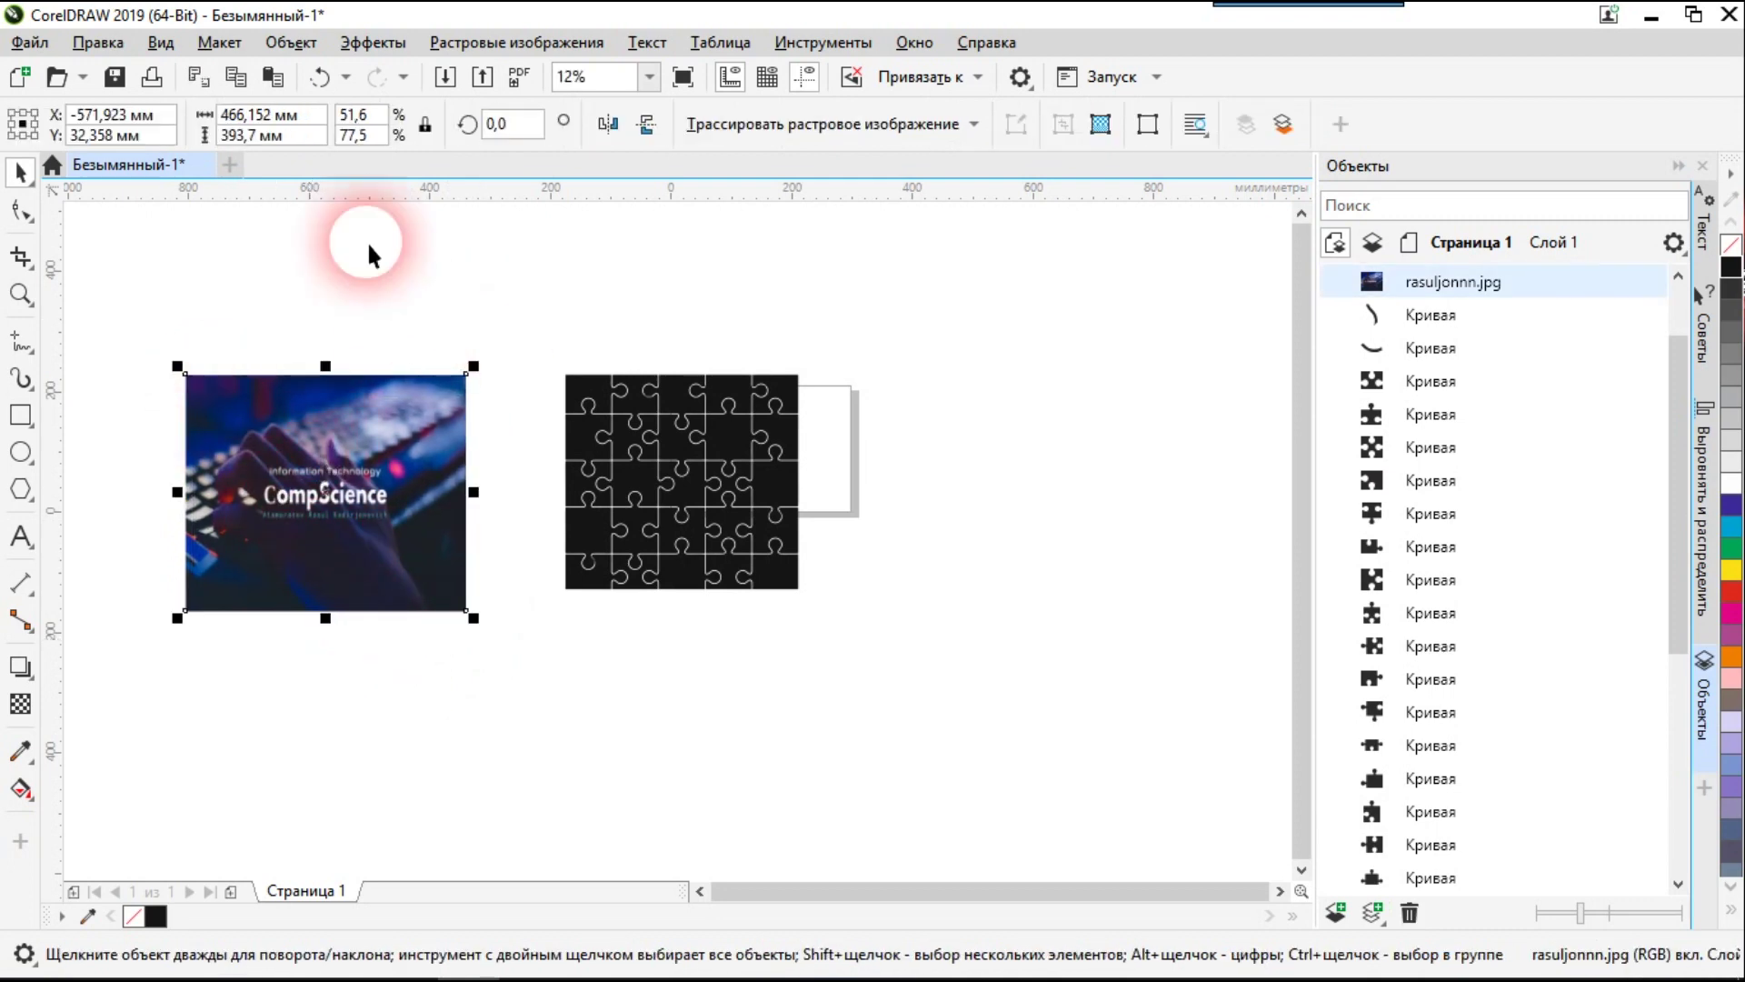
Group the puzzle pieces and place the CompScience image inside them with PowerClip
{"action": "left_click_drag", "start_coordinate": [549, 367], "coordinate": [826, 632]}
{"action": "key", "text": "ctrl+g"}
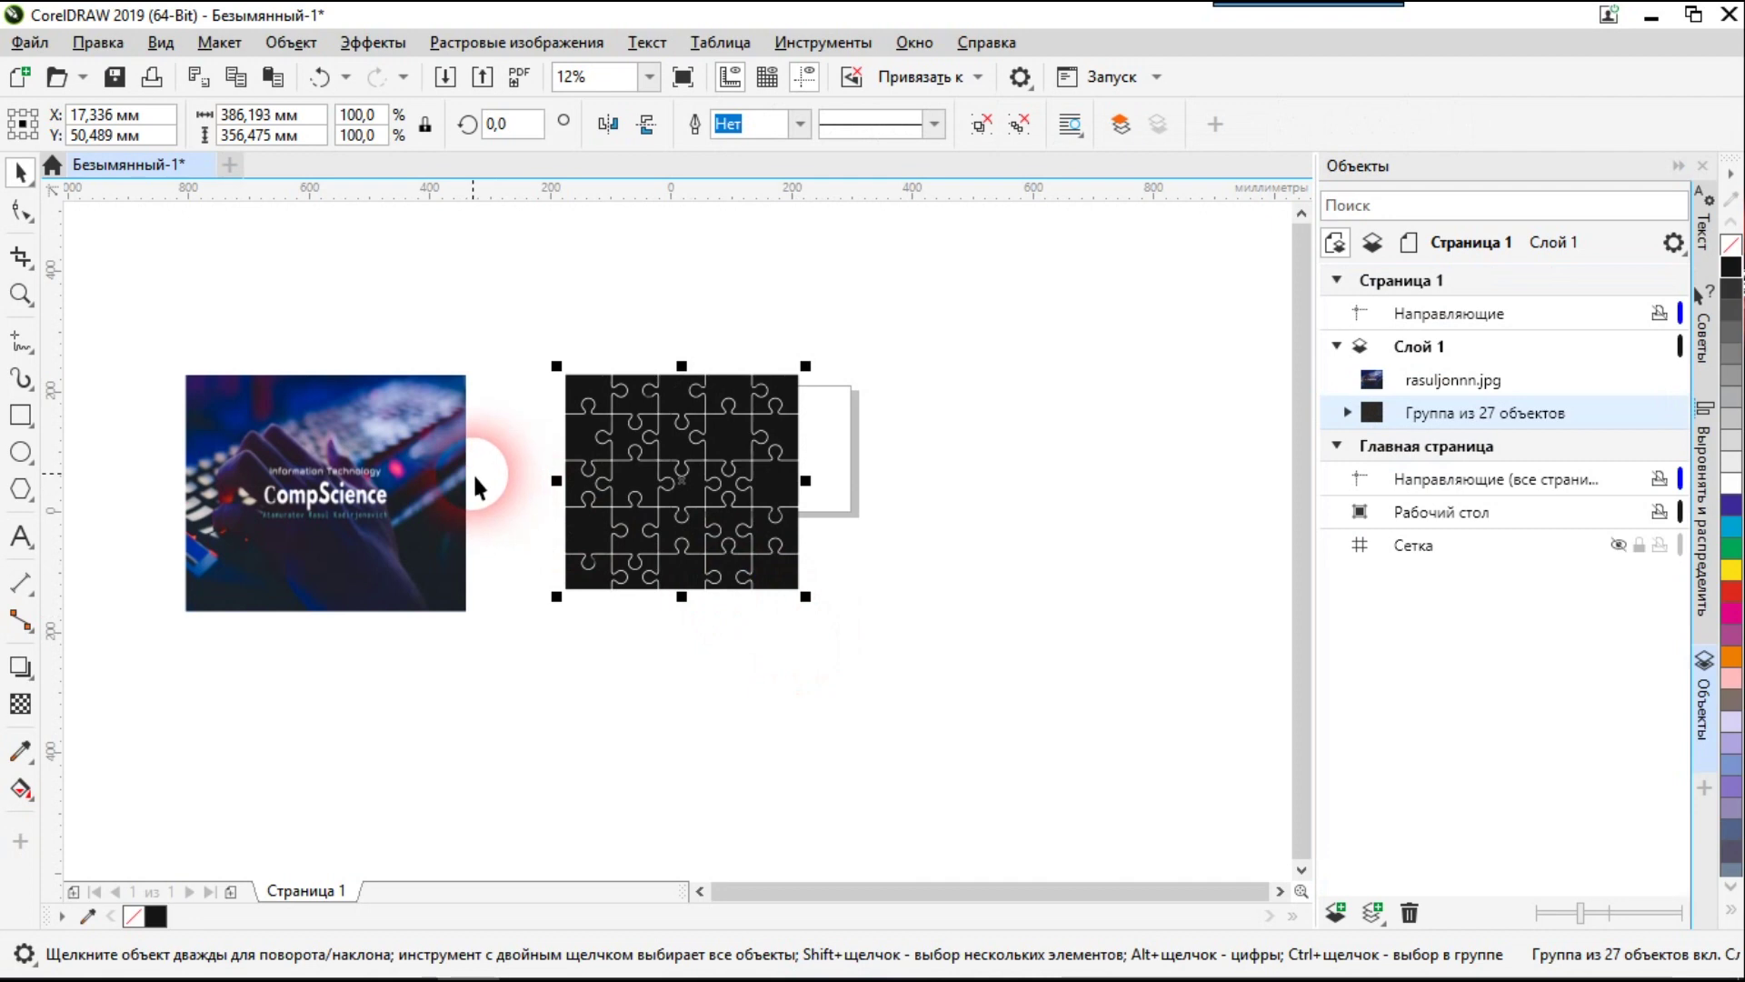
{"action": "left_click", "coordinate": [362, 391]}
{"action": "left_click", "coordinate": [373, 42]}
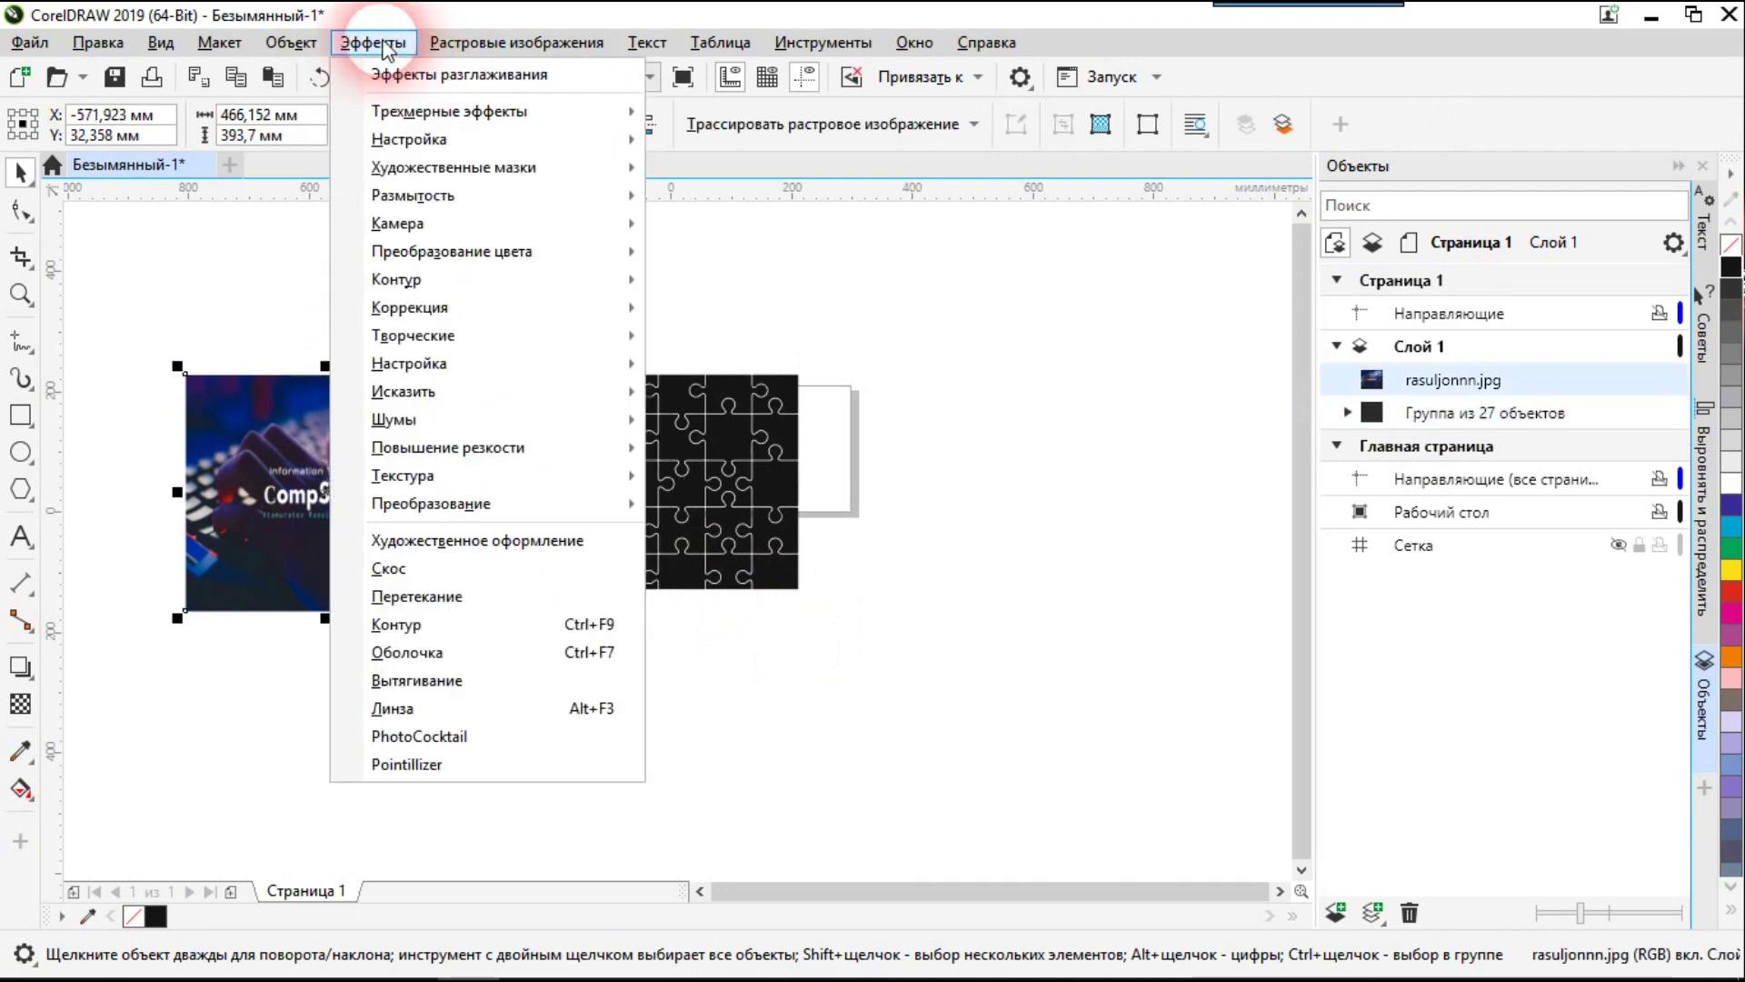
{"action": "left_click", "coordinate": [290, 42]}
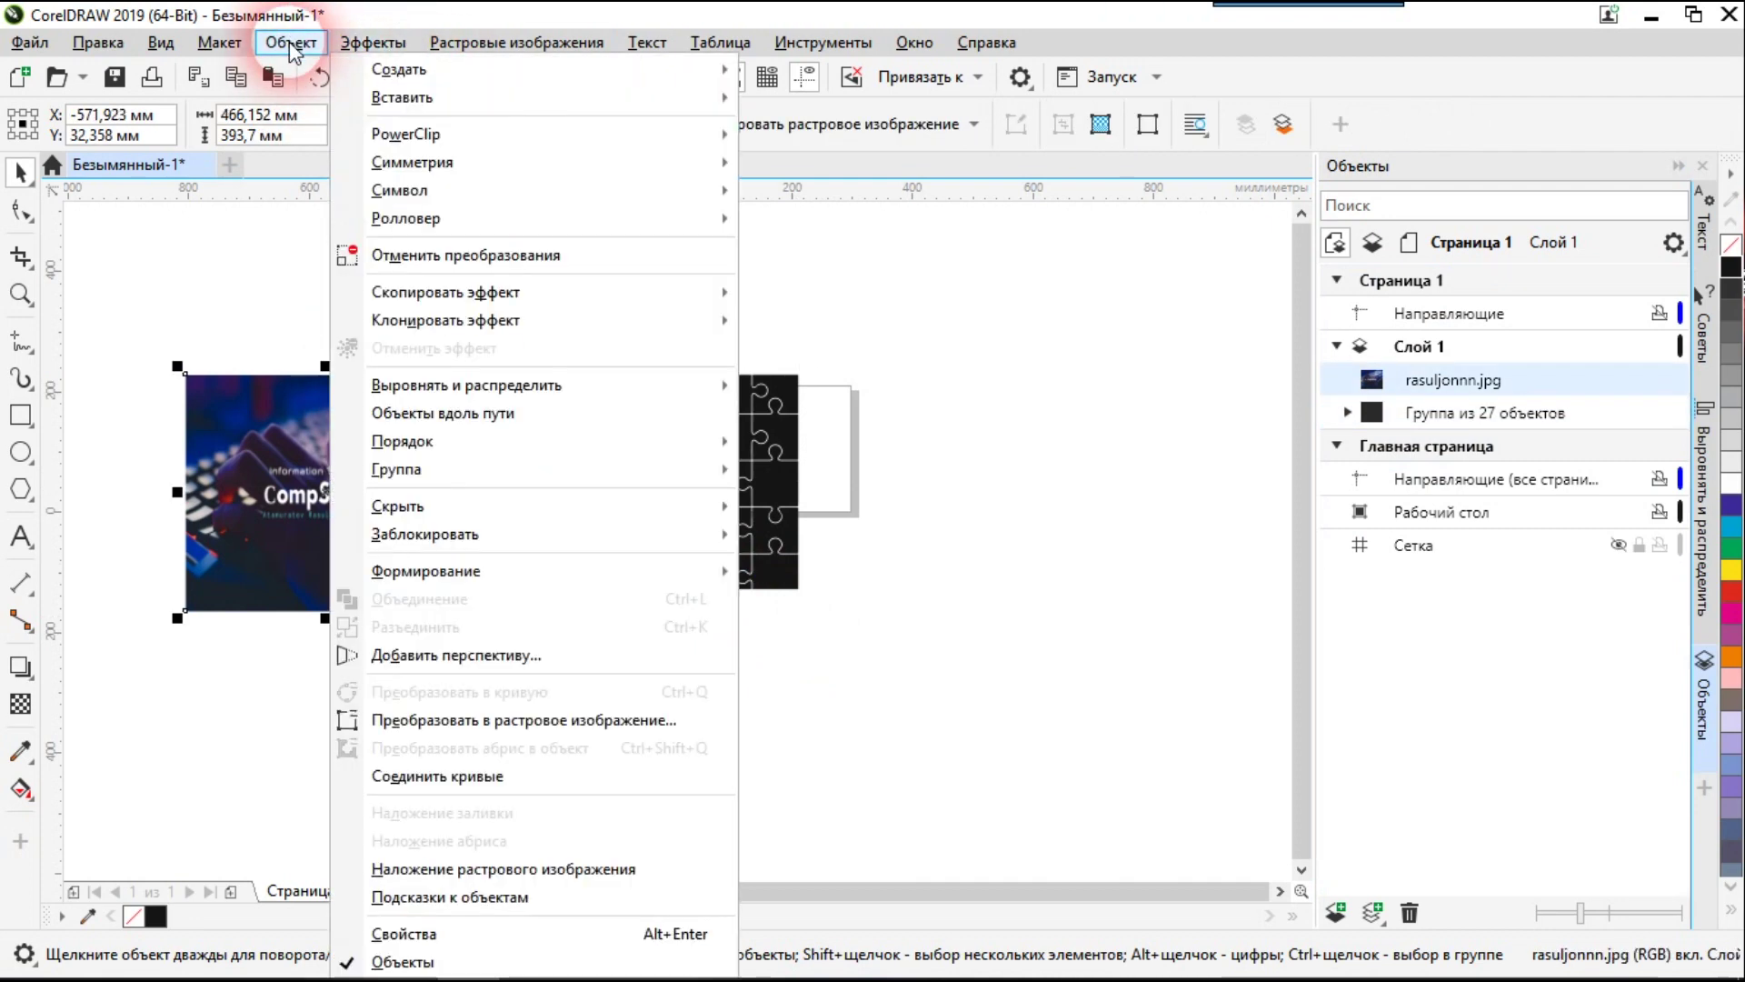
{"action": "left_click", "coordinate": [668, 136]}
{"action": "left_click", "coordinate": [779, 133]}
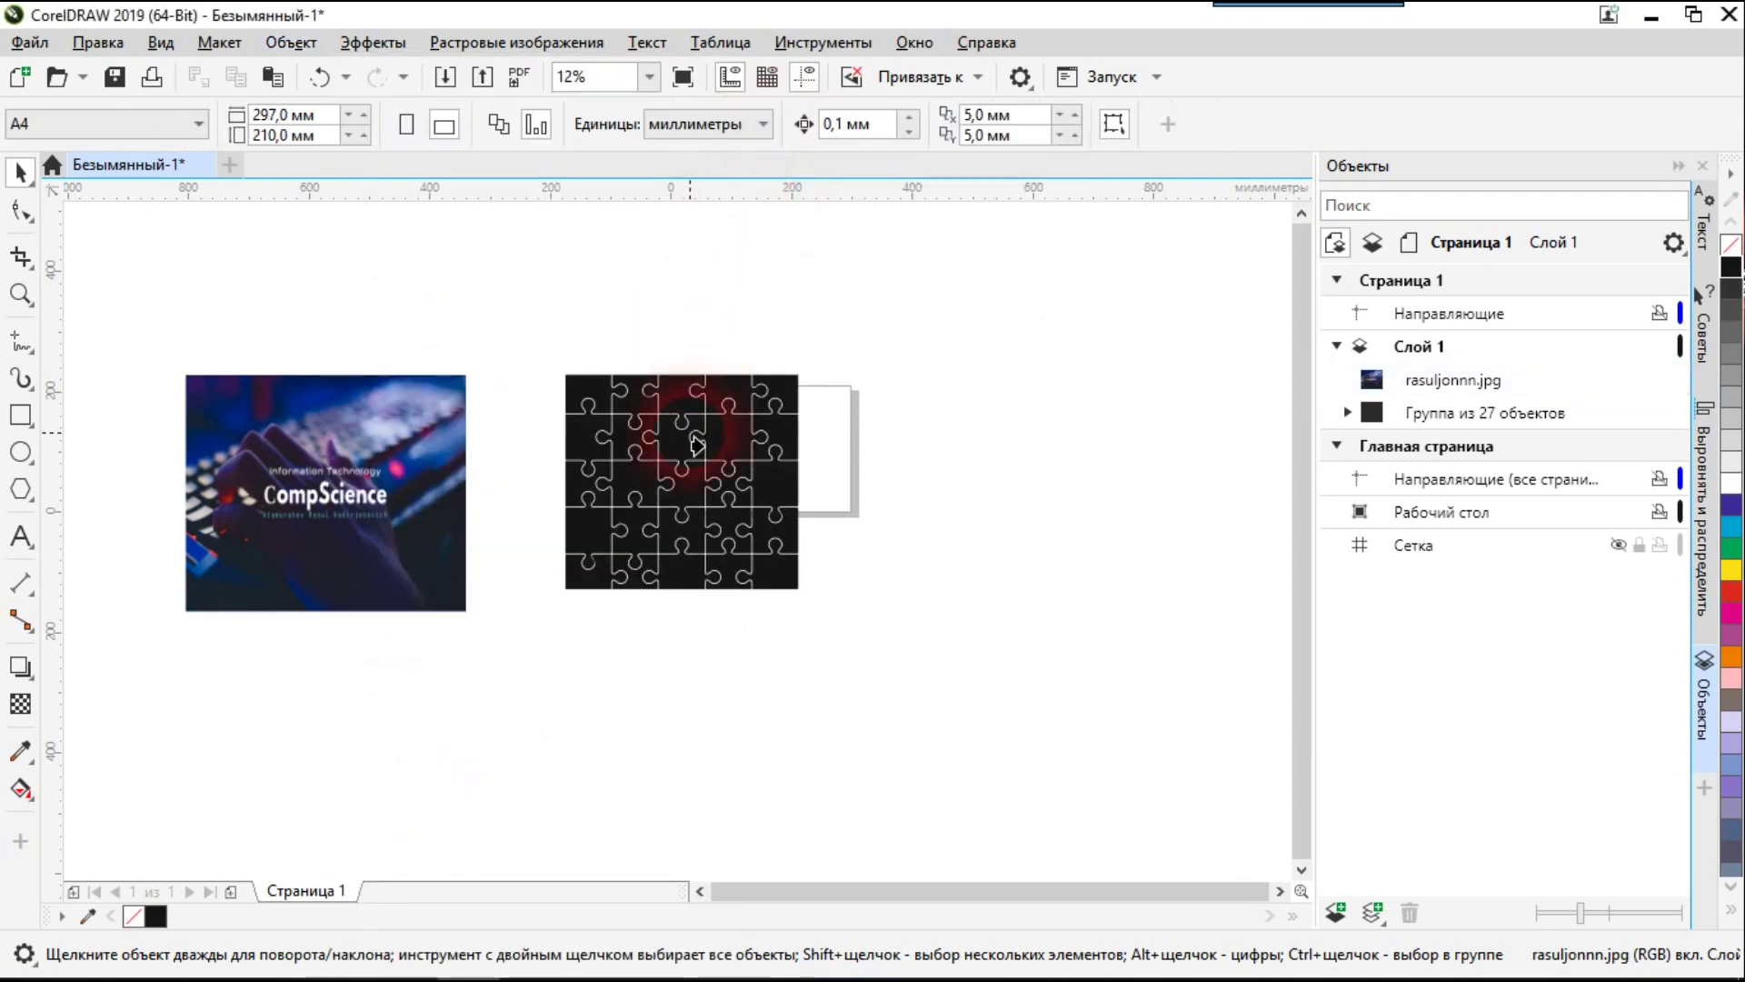
{"action": "left_click", "coordinate": [688, 453]}
{"action": "left_click", "coordinate": [412, 395]}
{"action": "left_click", "coordinate": [20, 170]}
{"action": "left_click", "coordinate": [696, 400]}
{"action": "left_click_drag", "start_coordinate": [545, 319], "coordinate": [890, 645]}
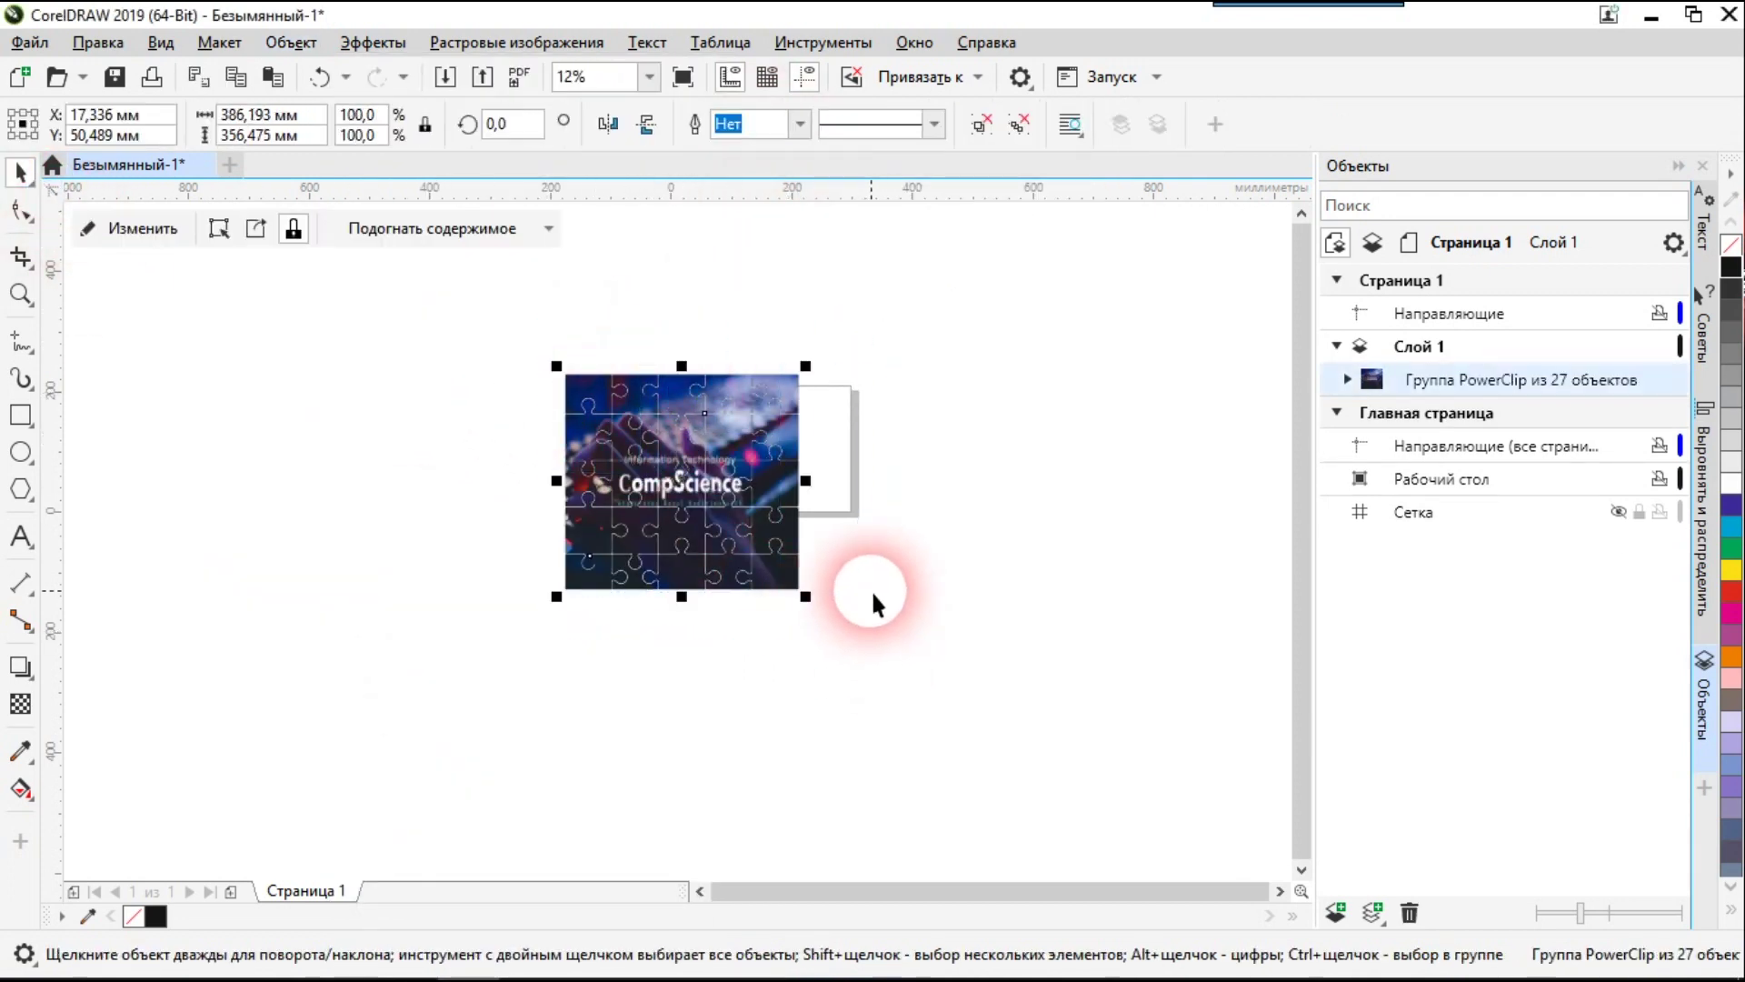
Ungroup the PowerClip group so each puzzle piece becomes a separate PowerClip object
{"action": "key", "text": "ctrl+u"}
{"action": "left_click", "coordinate": [871, 589]}
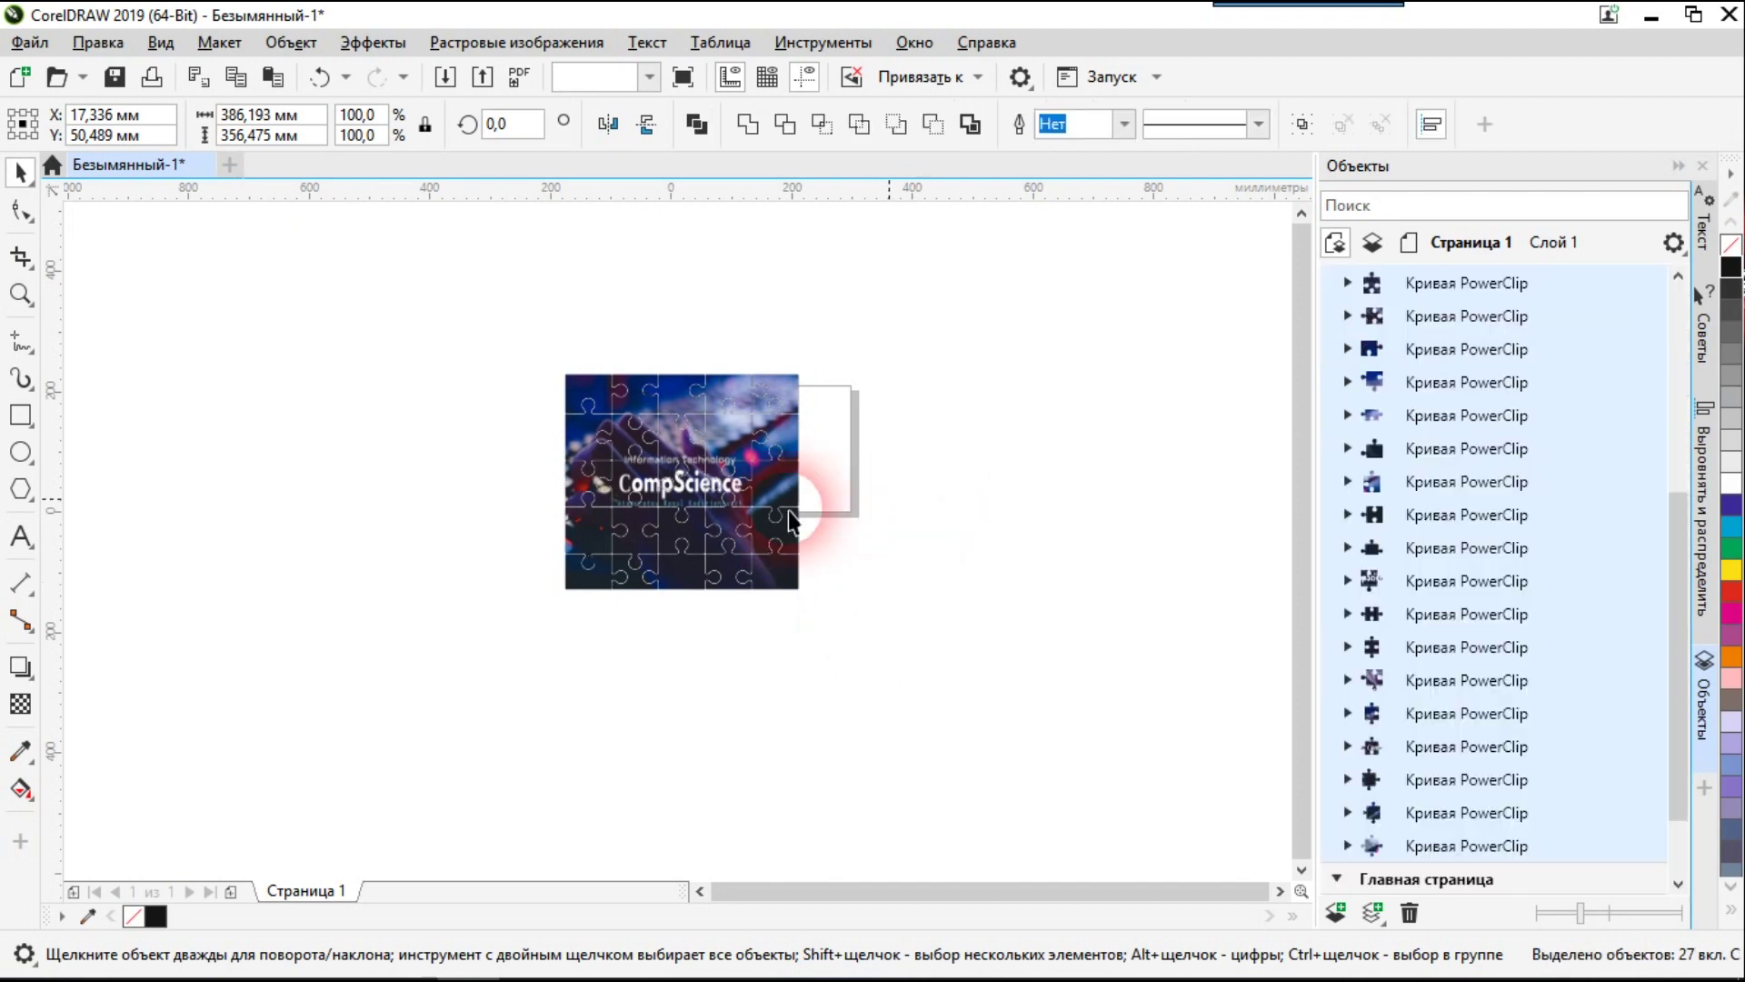
{"action": "scroll", "coordinate": [722, 503], "scroll_direction": "up", "scroll_amount": 2}
{"action": "scroll", "coordinate": [722, 504], "scroll_direction": "down", "scroll_amount": 1}
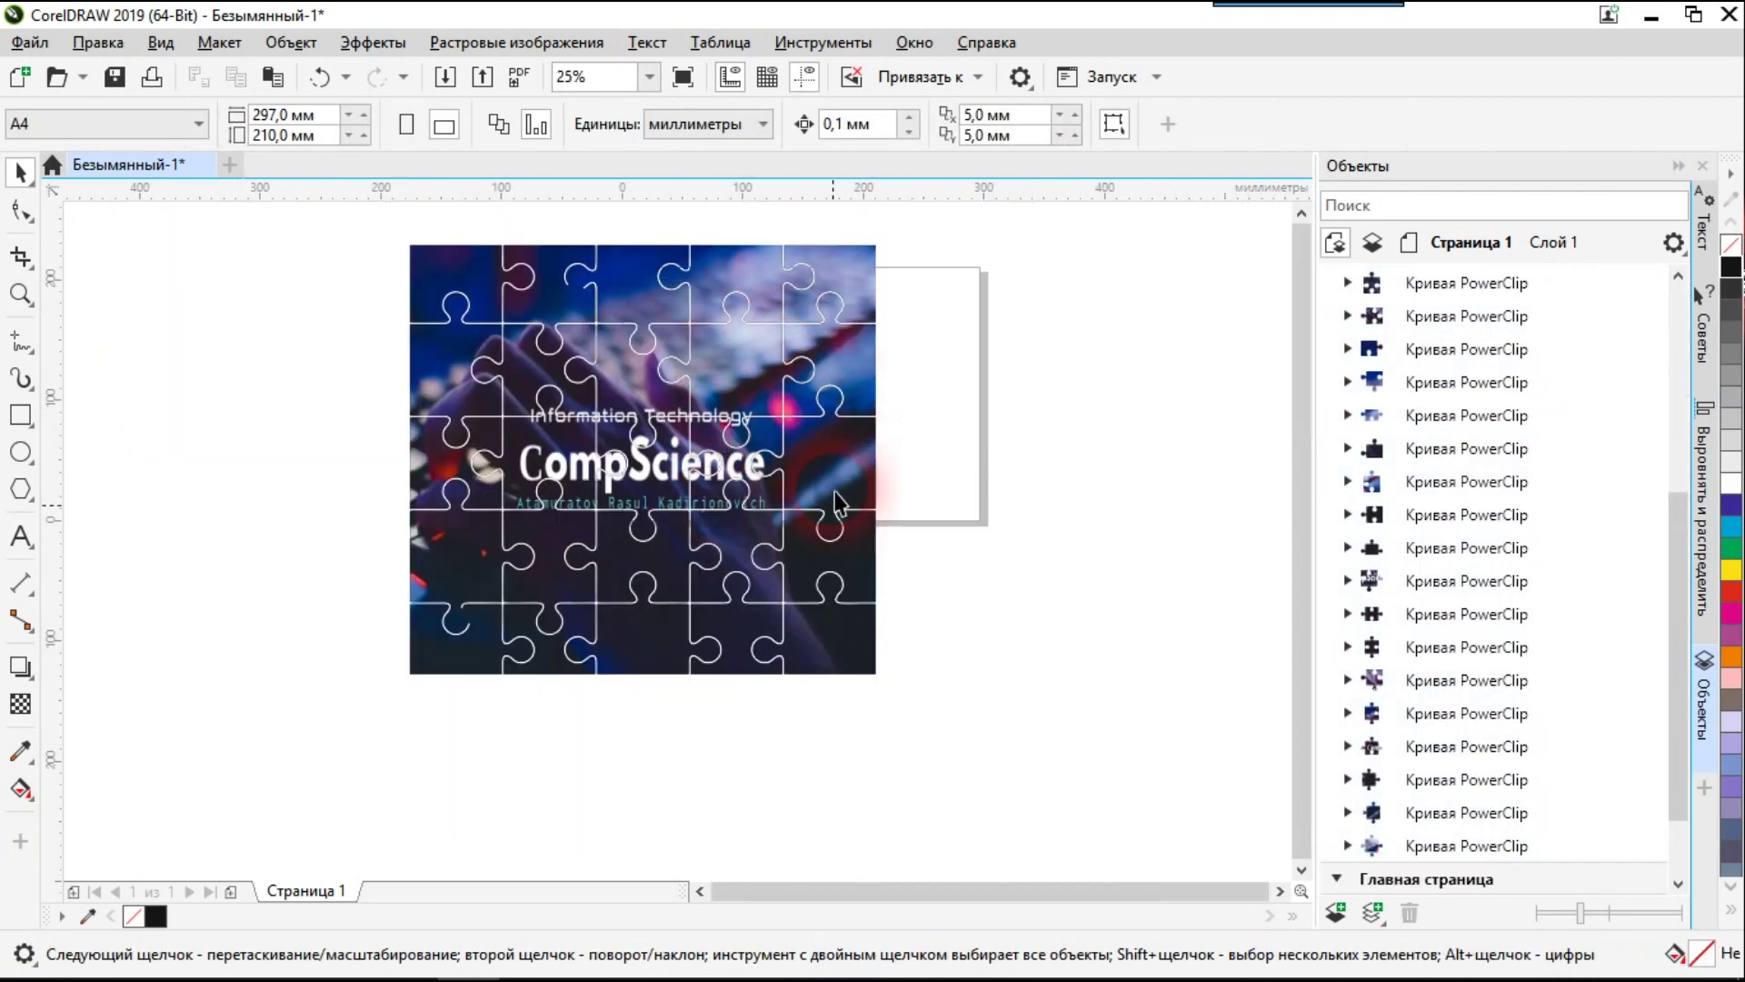
Drag several puzzle pieces out of the assembled image, scattering them to the left, right and below
{"action": "left_click_drag", "start_coordinate": [462, 464], "coordinate": [293, 510]}
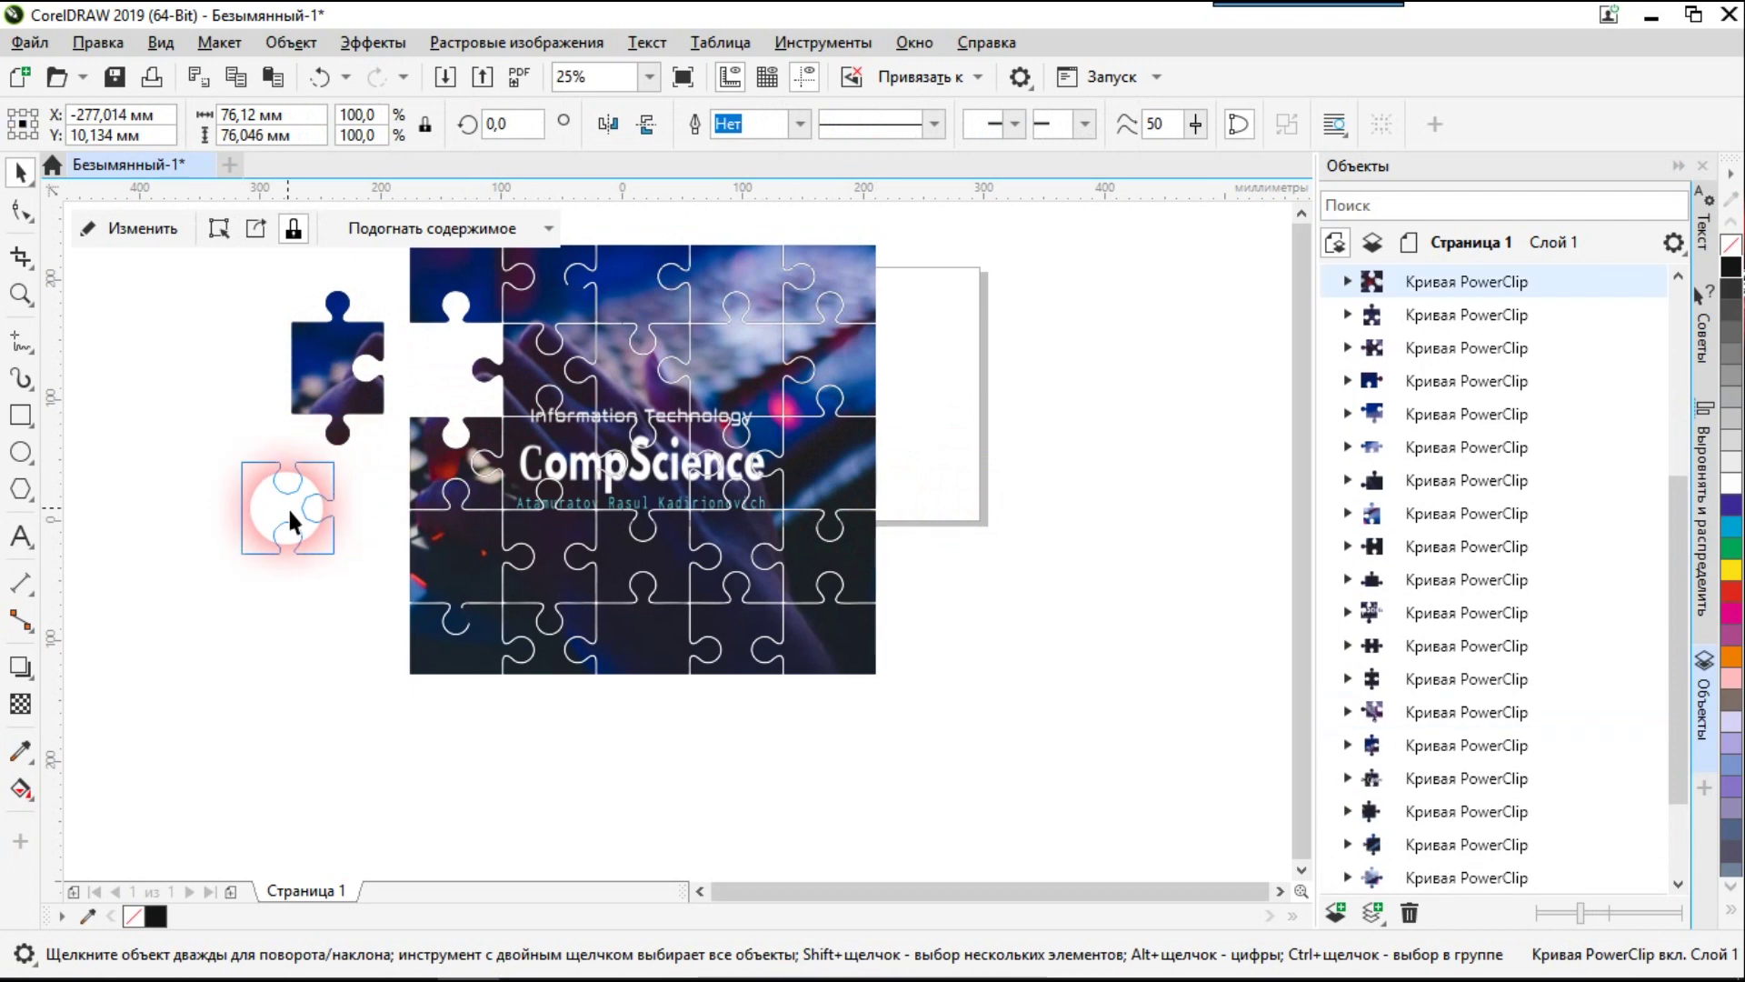
{"action": "left_click_drag", "start_coordinate": [436, 539], "coordinate": [309, 631]}
{"action": "left_click", "coordinate": [389, 645]}
{"action": "left_click_drag", "start_coordinate": [650, 481], "coordinate": [1053, 429]}
{"action": "left_click_drag", "start_coordinate": [646, 380], "coordinate": [681, 719]}
{"action": "left_click_drag", "start_coordinate": [556, 442], "coordinate": [418, 450]}
{"action": "left_click_drag", "start_coordinate": [574, 564], "coordinate": [550, 750]}
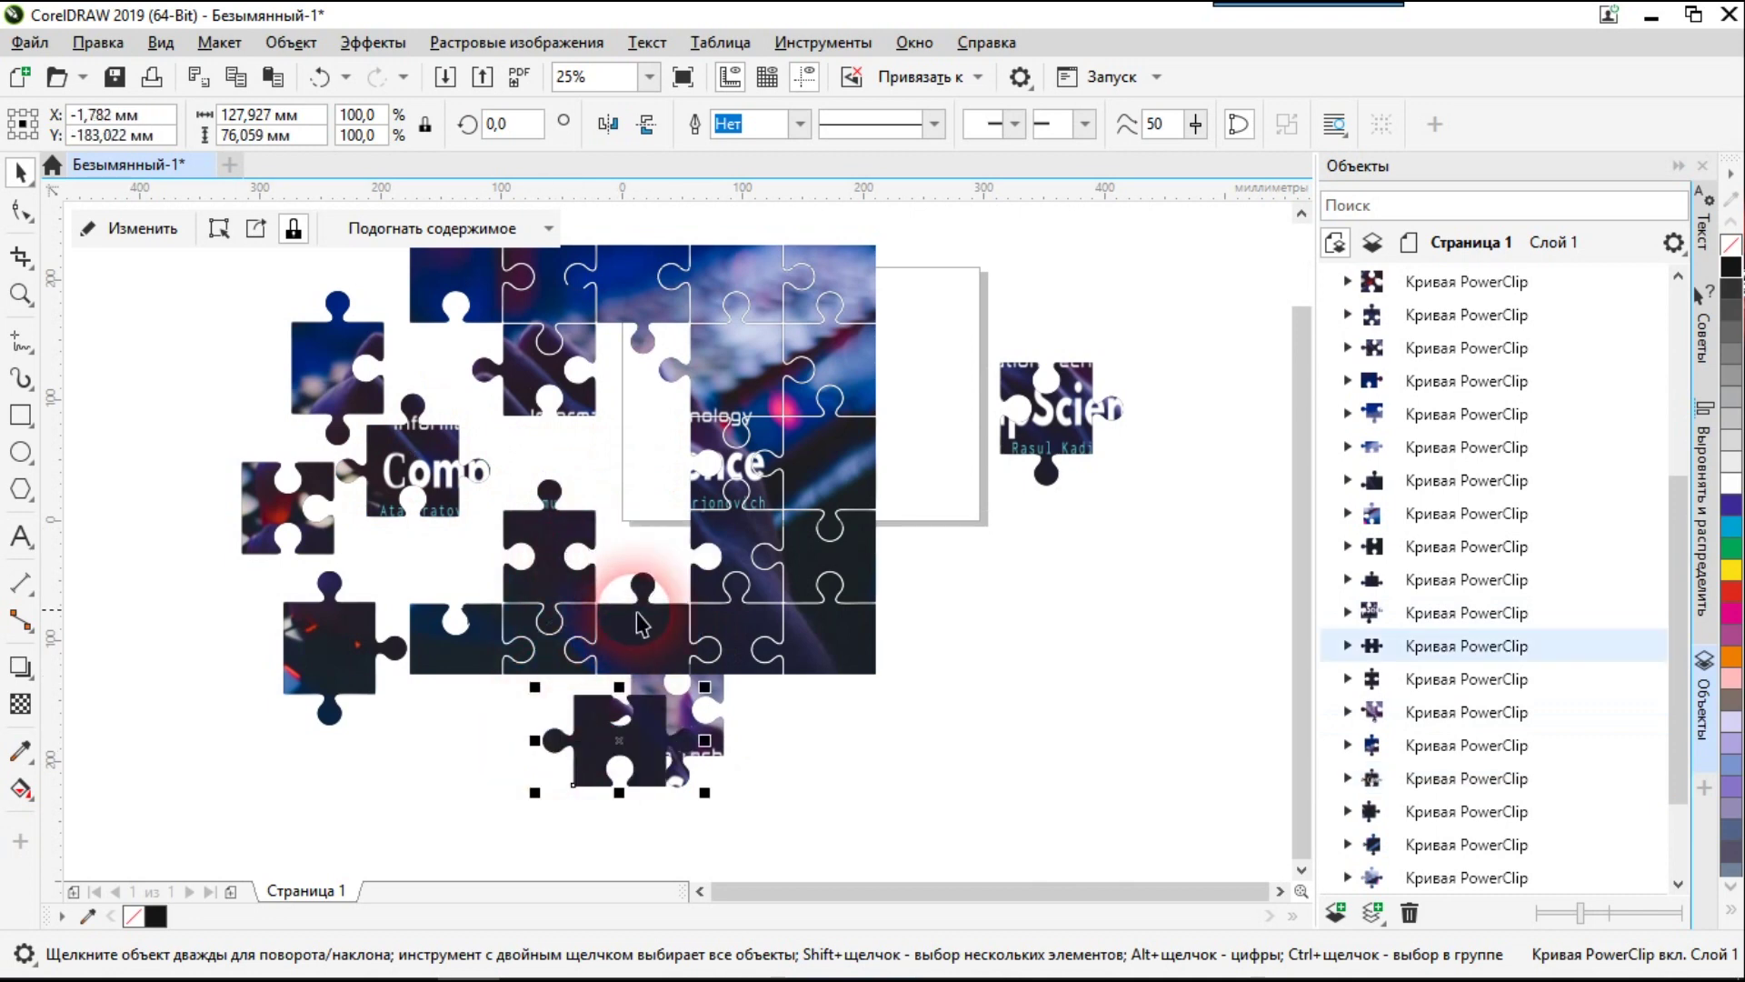
Move more puzzle pieces away from the image to break up the picture further
{"action": "left_click_drag", "start_coordinate": [640, 624], "coordinate": [472, 774]}
{"action": "left_click_drag", "start_coordinate": [736, 543], "coordinate": [1047, 620]}
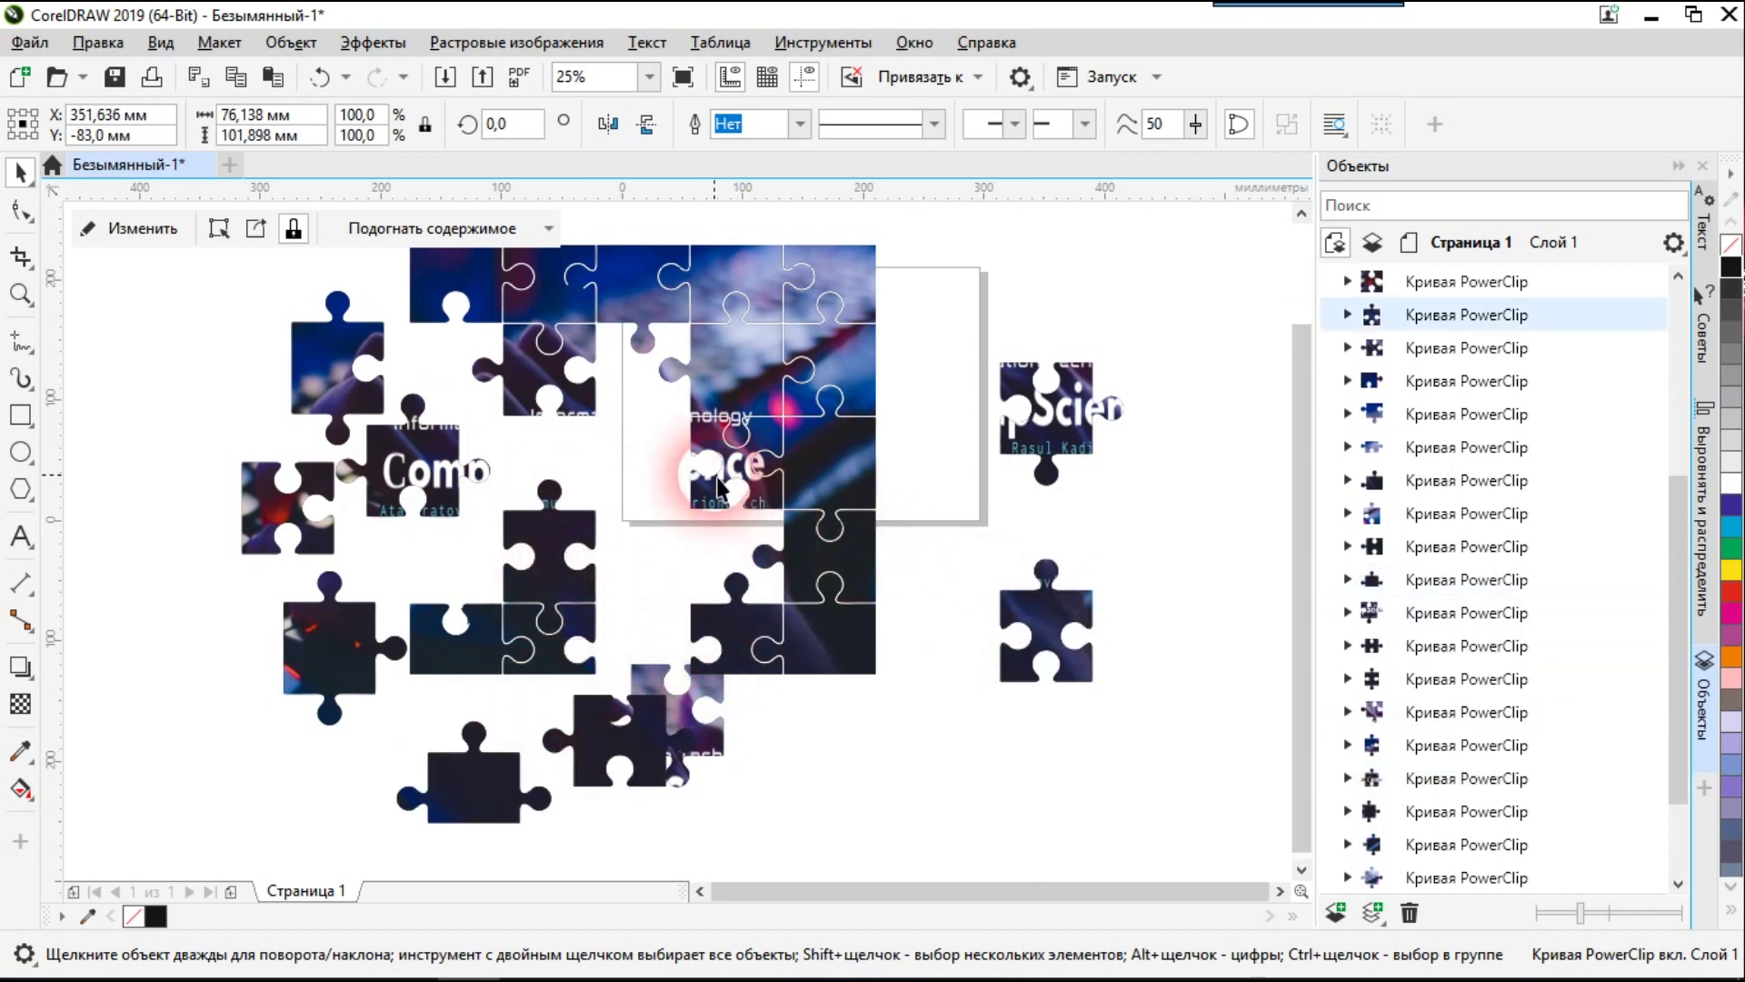
{"action": "left_click_drag", "start_coordinate": [712, 485], "coordinate": [561, 457]}
{"action": "left_click_drag", "start_coordinate": [757, 391], "coordinate": [700, 510]}
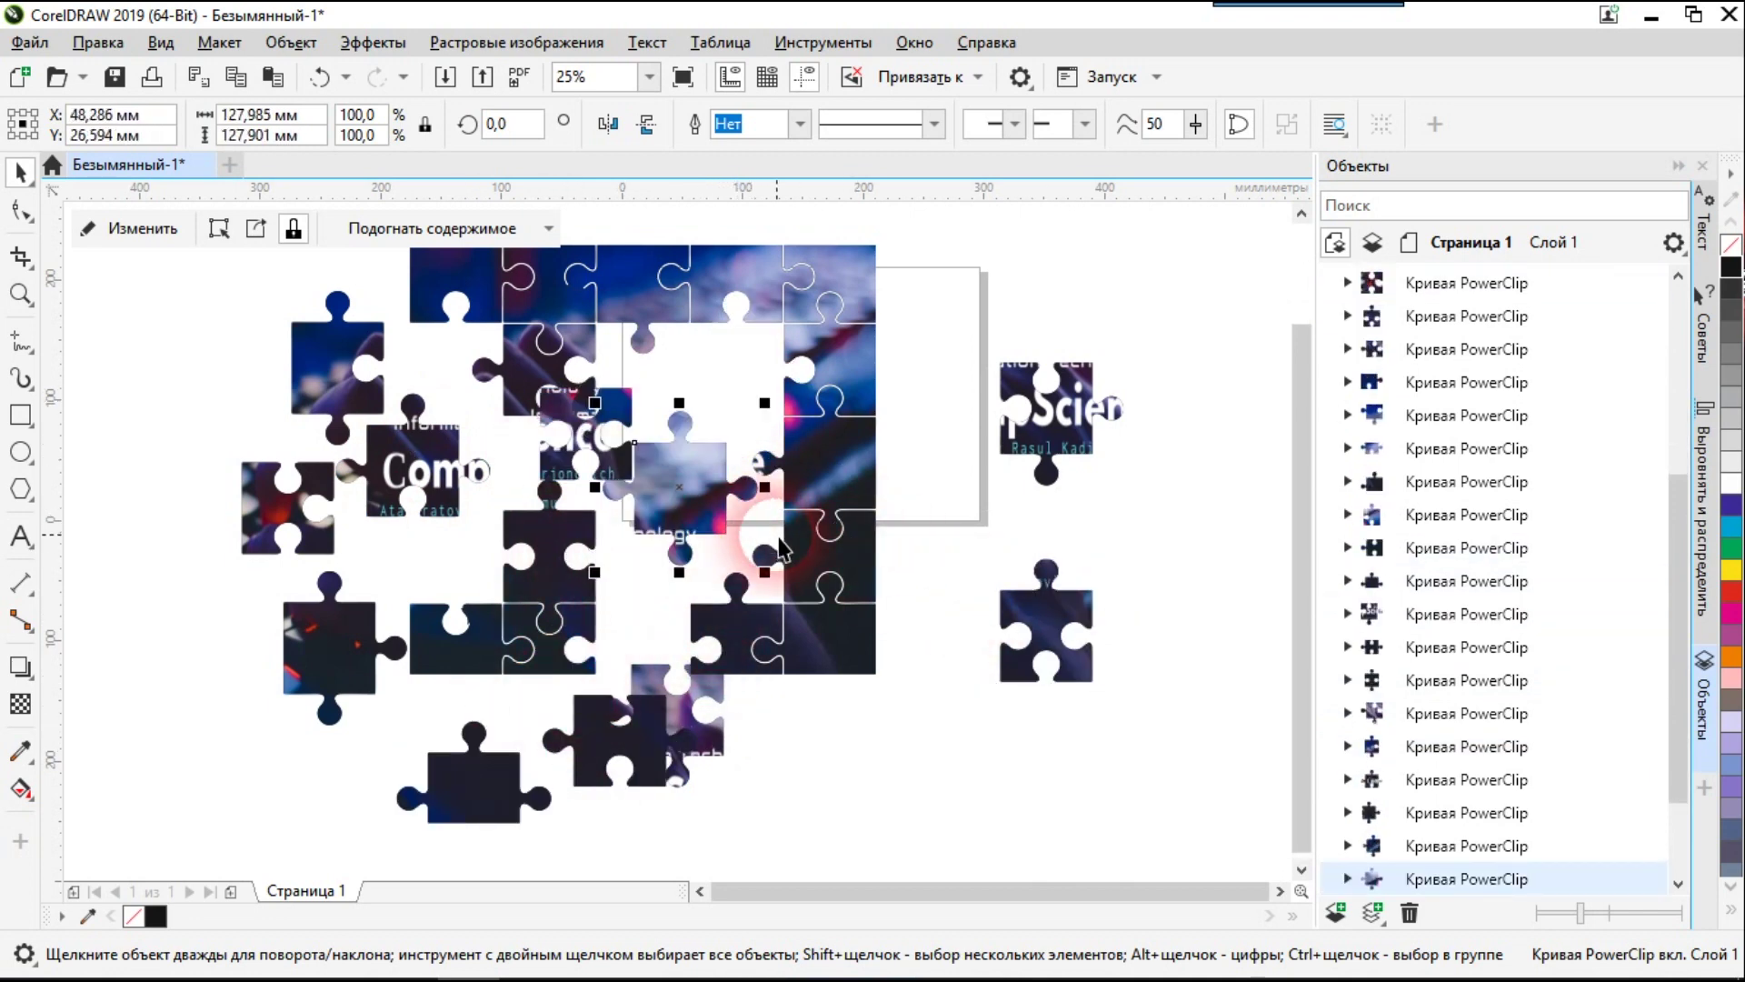